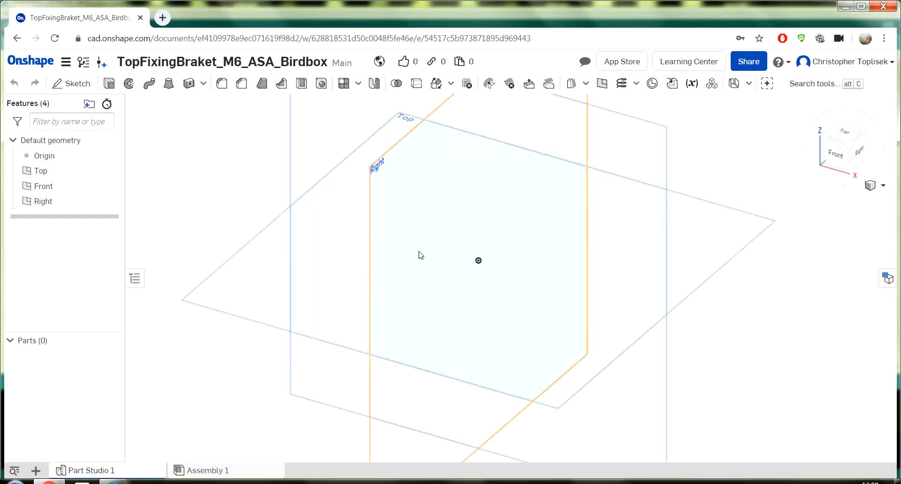
Start a sketch on the Top plane and draw a circle about 0.37 in in diameter centred on the origin
click(261, 271)
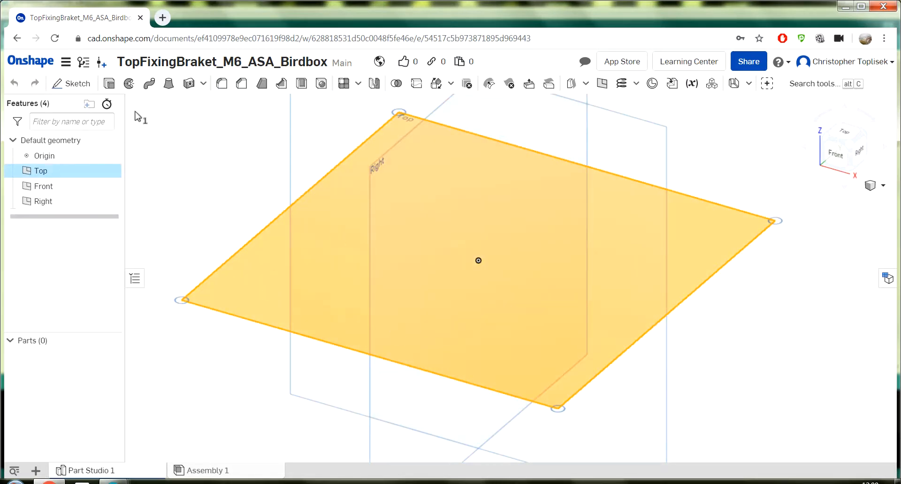
click(78, 84)
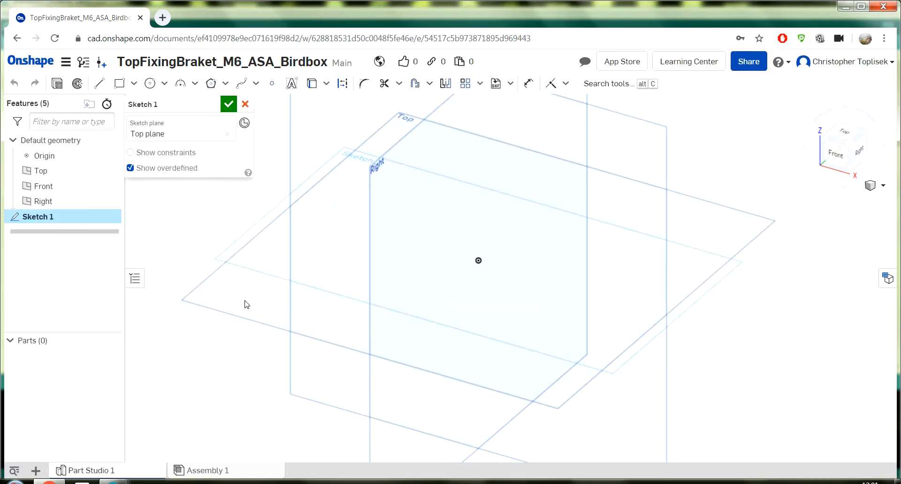
click(844, 133)
scroll(557, 359, up, 3)
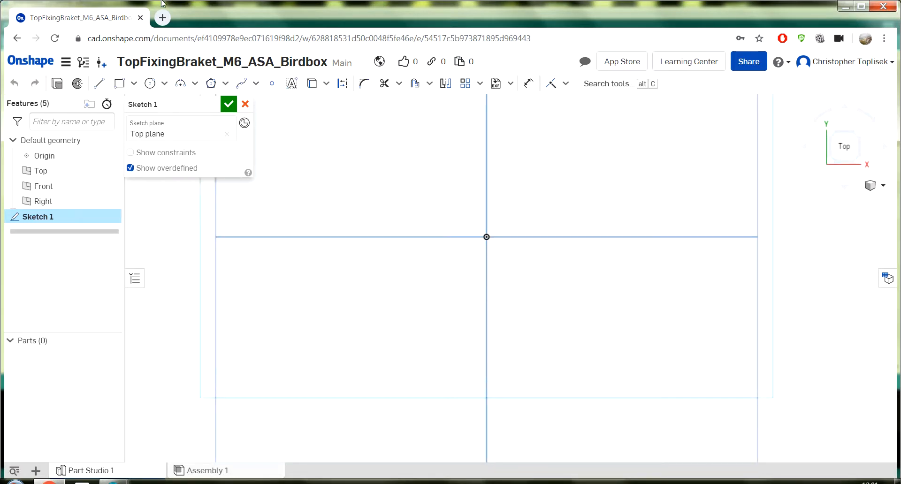
click(150, 84)
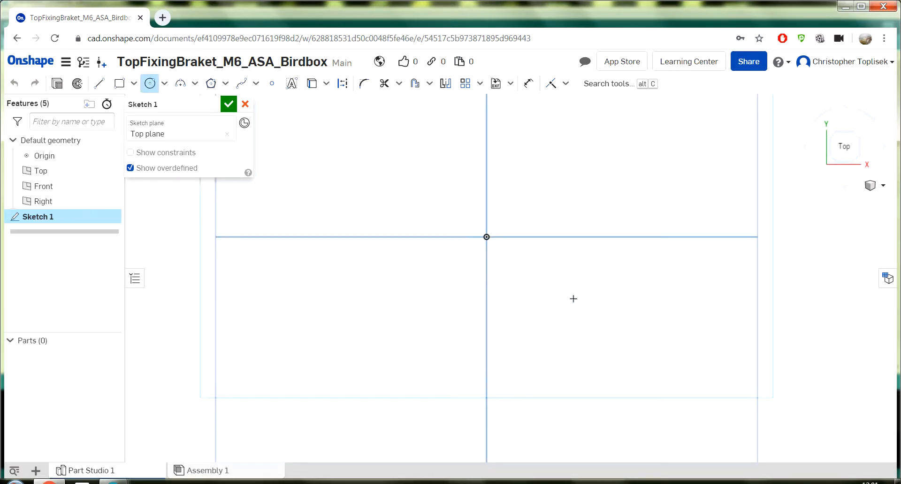
click(492, 239)
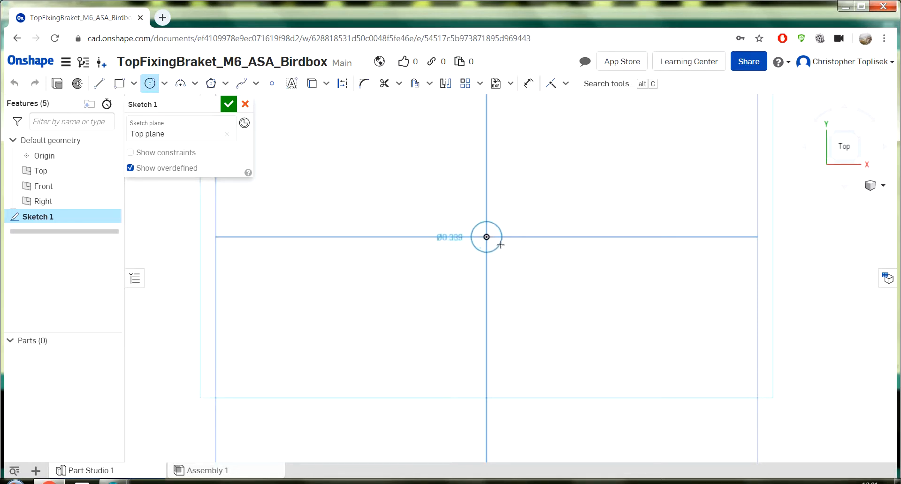
click(501, 245)
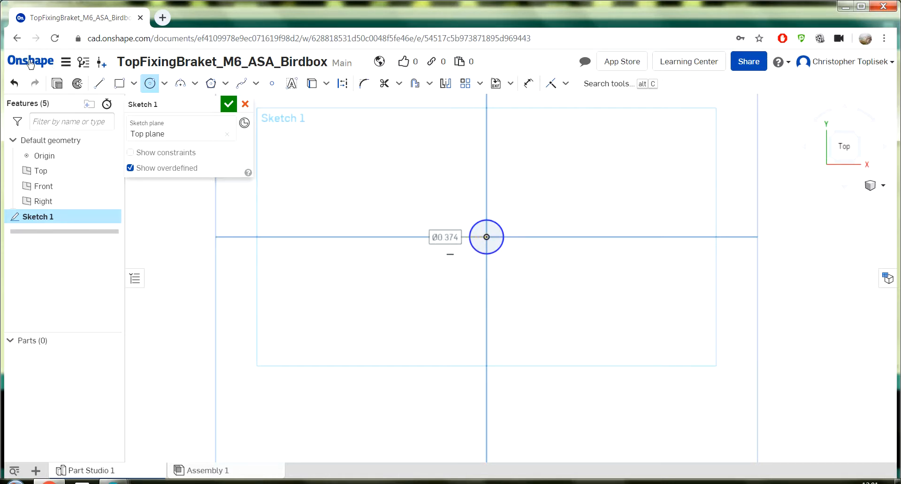
Set the workspace's default length unit to Millimeter
click(66, 63)
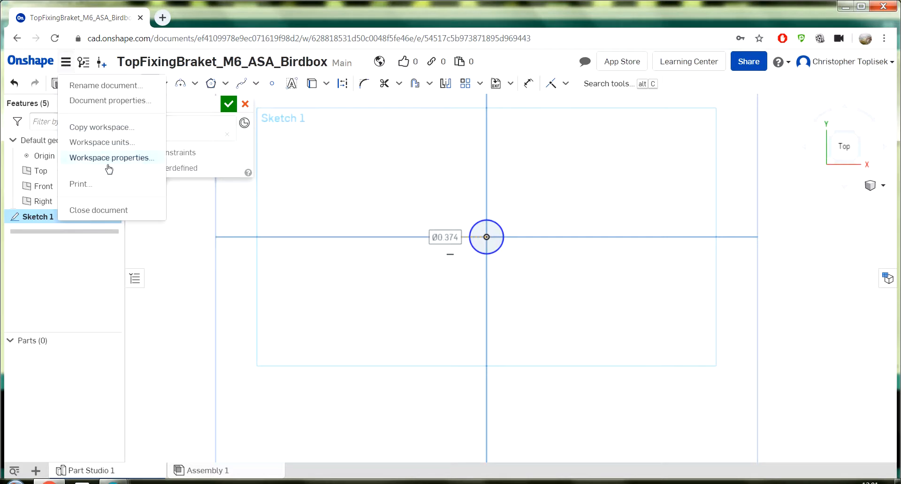
click(113, 144)
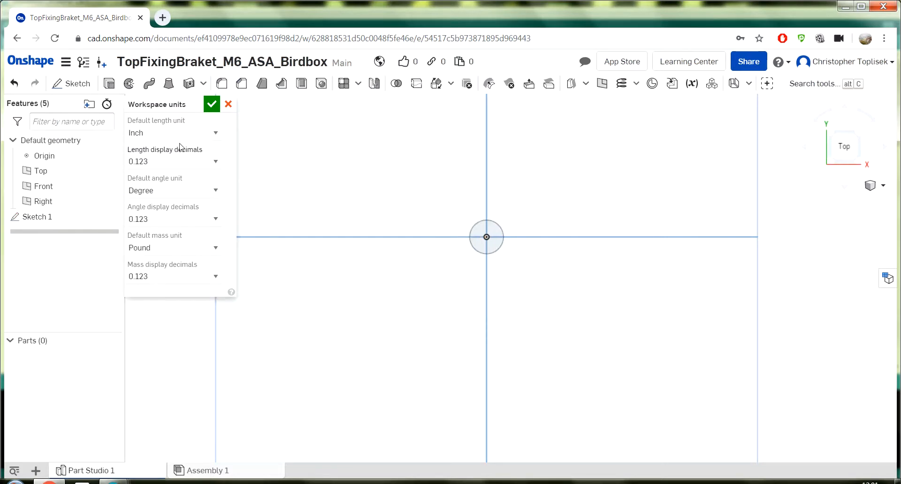
click(216, 134)
click(188, 192)
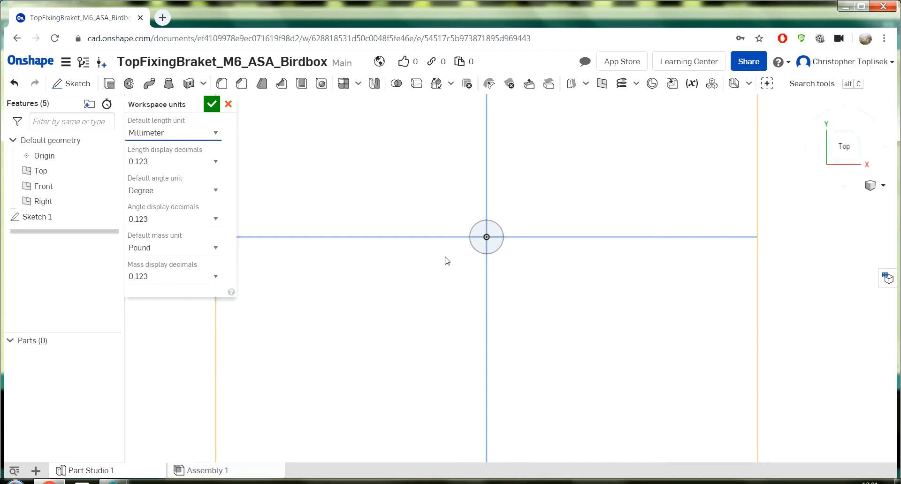
click(211, 106)
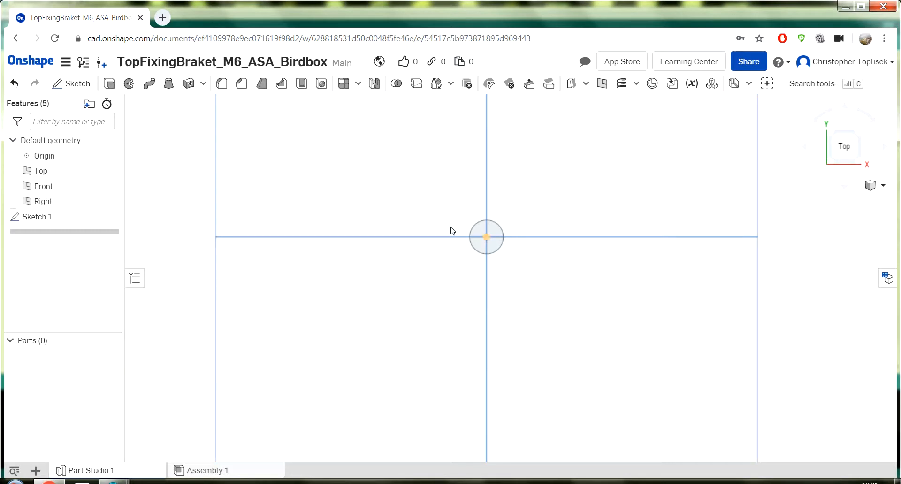
Reopen Sketch 1 and draw a larger concentric circle about 24 mm in diameter around the first one
click(36, 219)
double_click(36, 219)
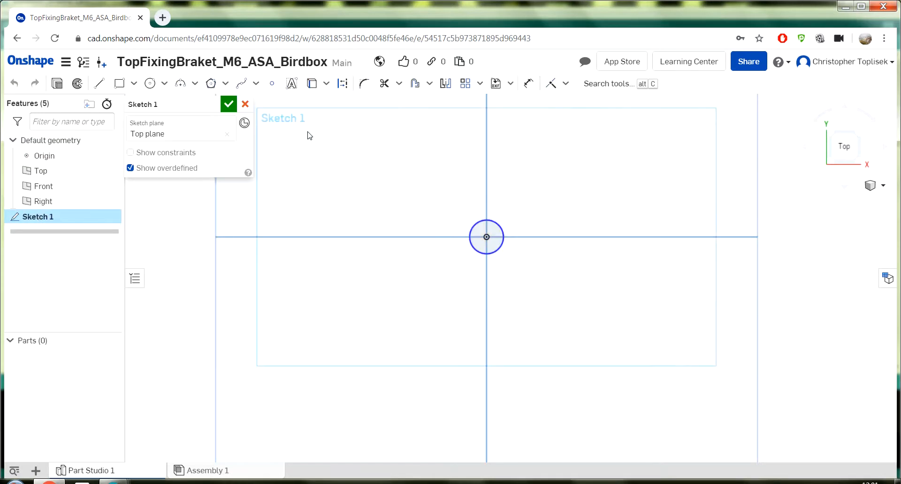
click(150, 84)
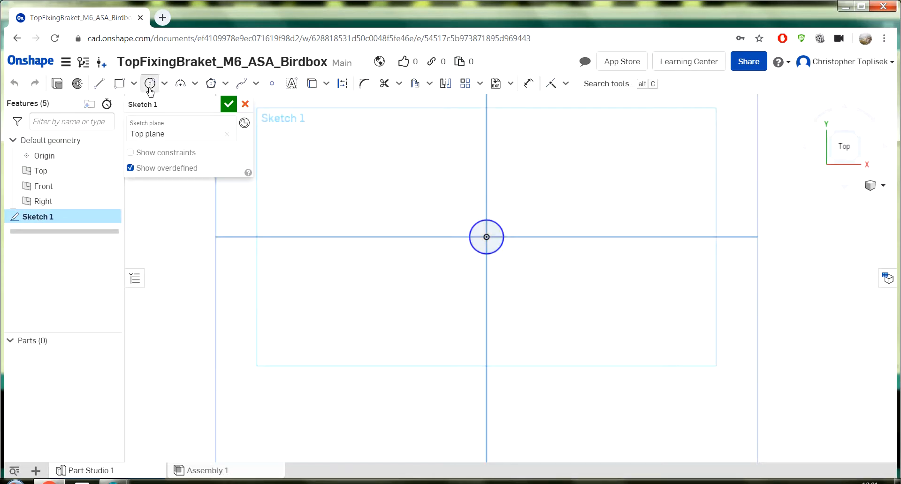
click(486, 237)
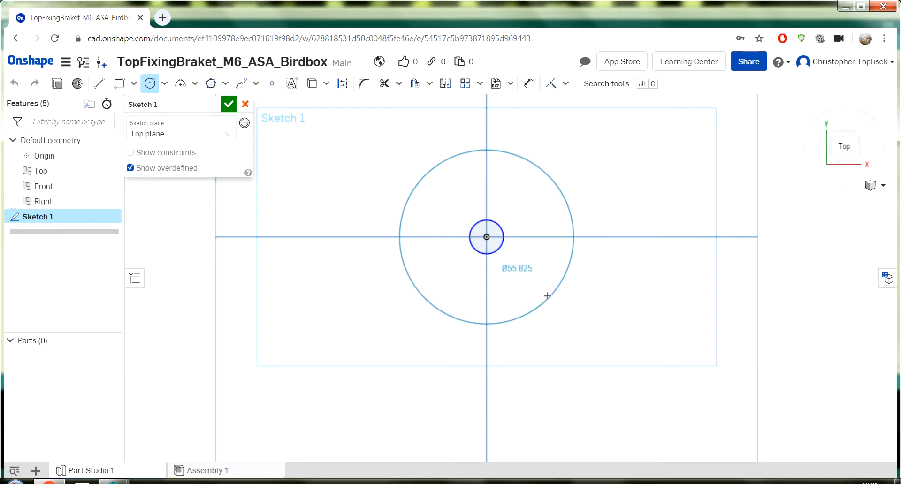
click(517, 270)
Sketch a centre-point rectangle about 65 mm wide and 21 mm high below the circles, centred on the vertical axis
scroll(535, 286, up, 2)
scroll(523, 296, down, 4)
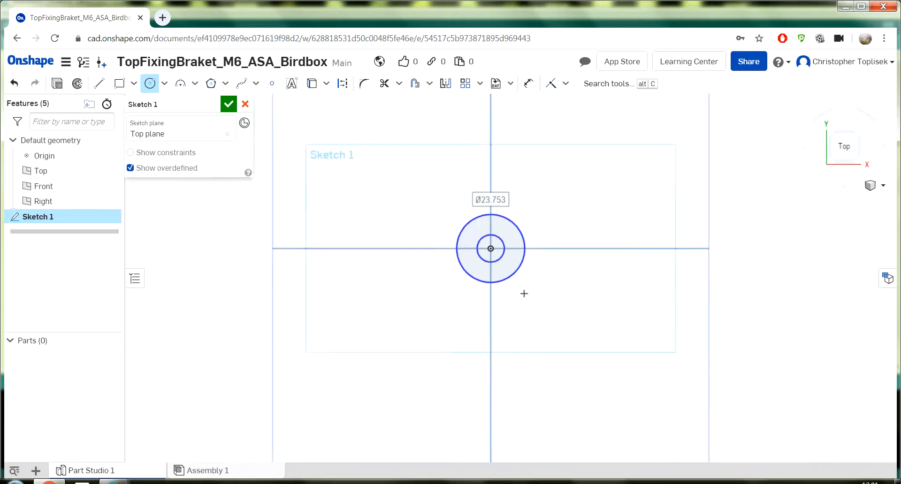
scroll(594, 389, up, 3)
scroll(601, 408, down, 5)
scroll(643, 427, up, 3)
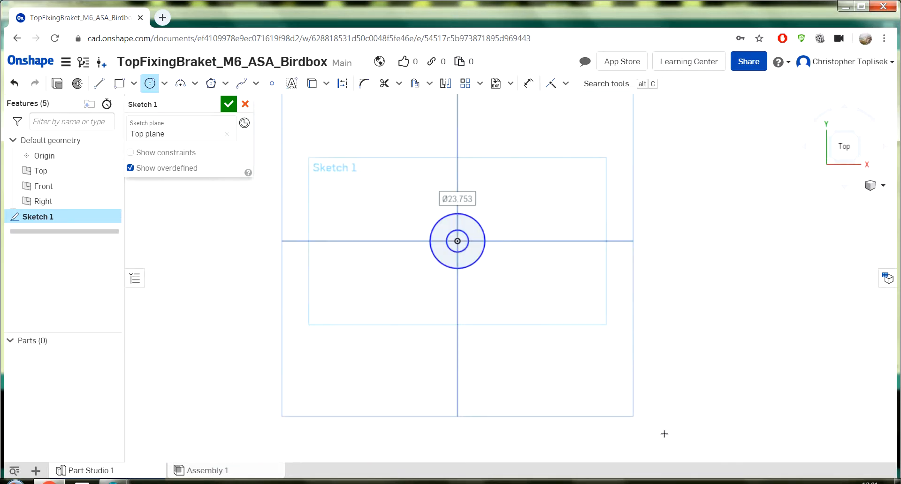
click(133, 87)
click(146, 122)
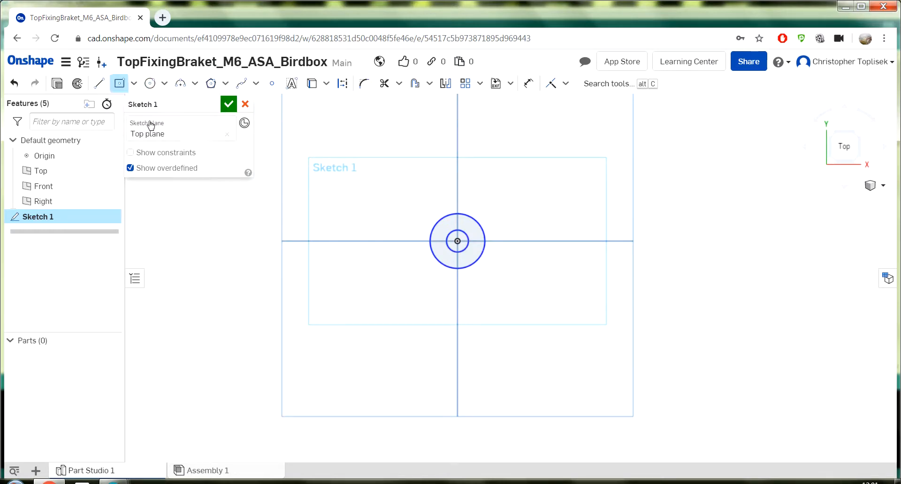
click(457, 385)
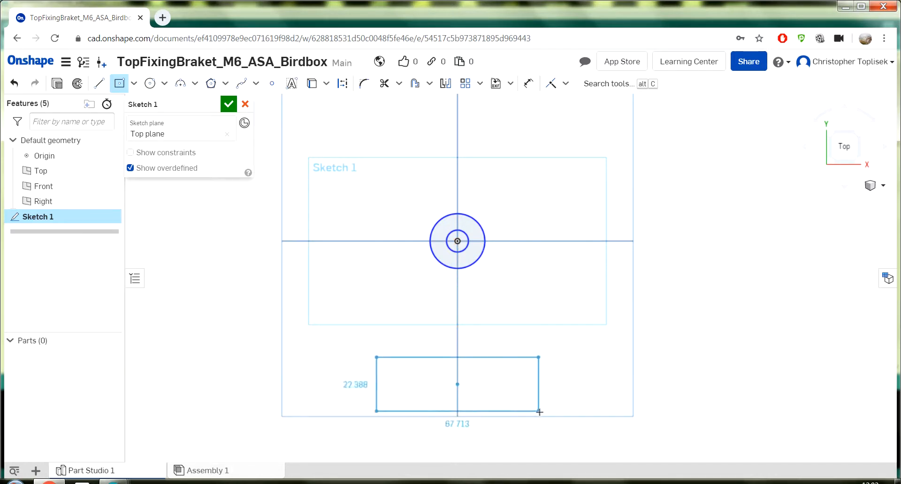
click(532, 408)
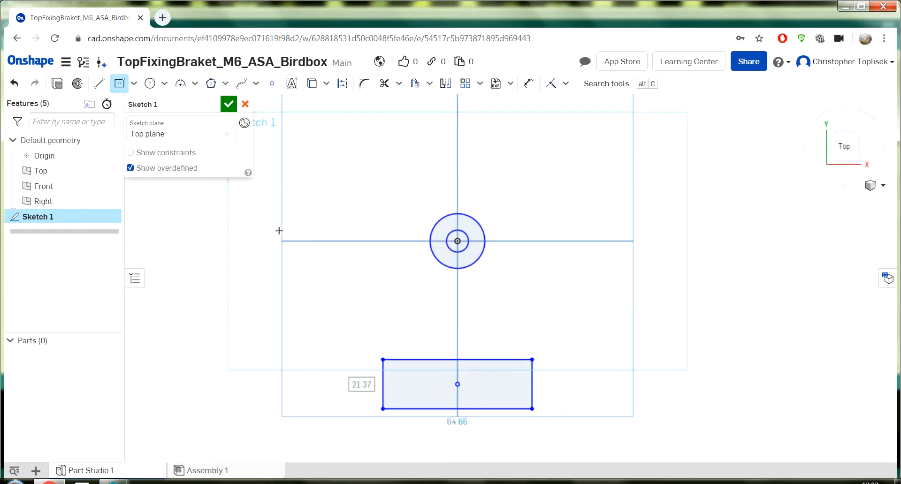
Draw a line about 55 mm long from the rectangle's upper-left corner to just outside the outer circle's left side
click(97, 86)
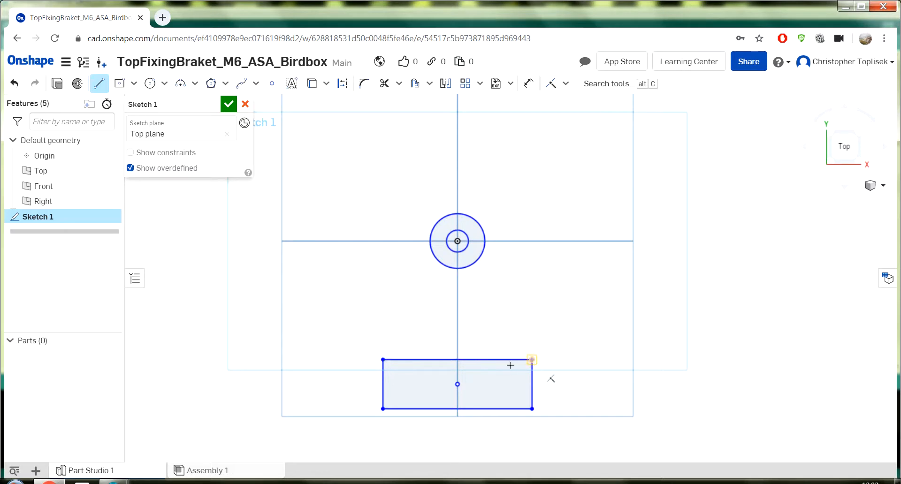
click(382, 360)
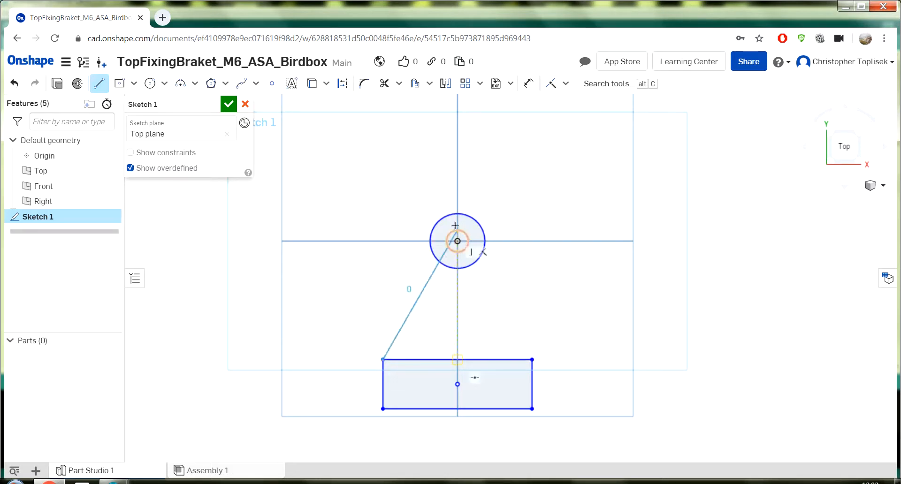
click(429, 243)
scroll(439, 248, down, 5)
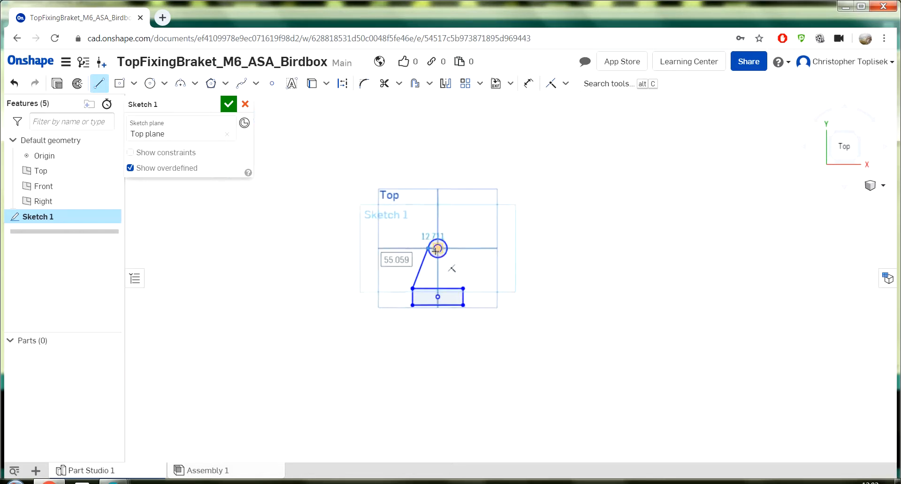
scroll(436, 250, up, 5)
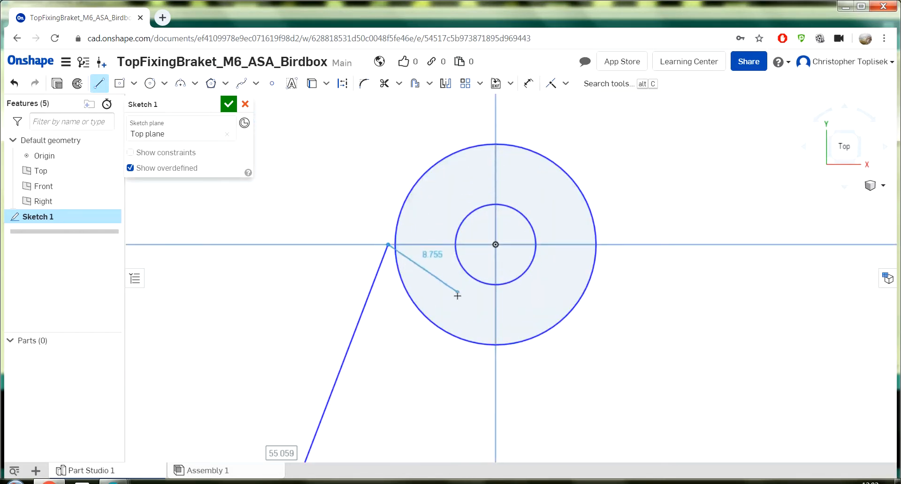
key(Escape)
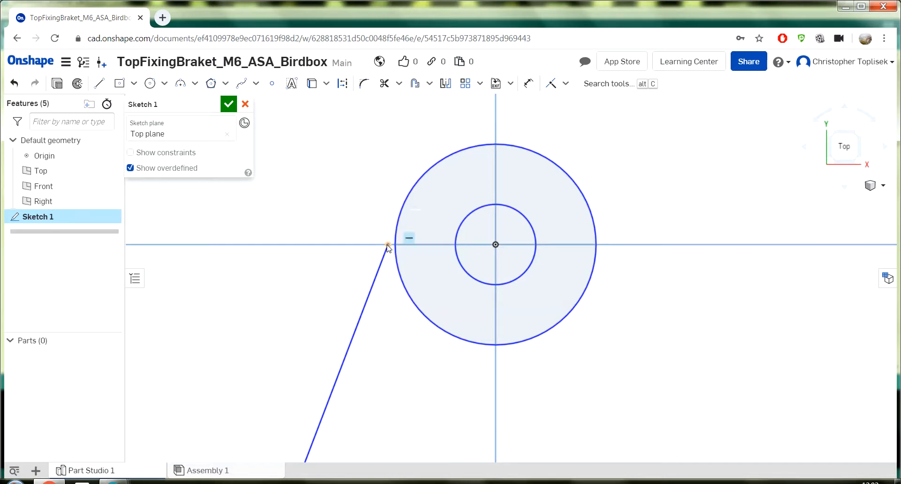
Make the line's upper endpoint coincident with the outer circle and resize the circle by moving that shared point
drag(409, 249, 362, 243)
click(367, 252)
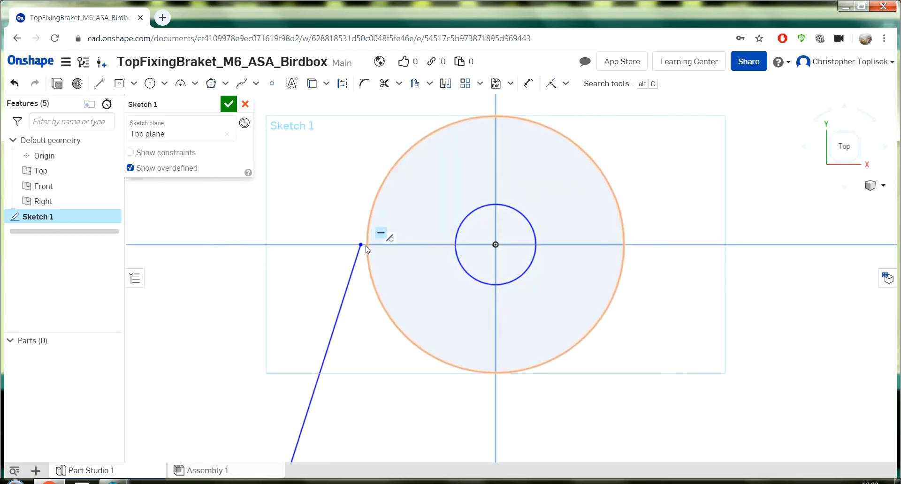
click(361, 247)
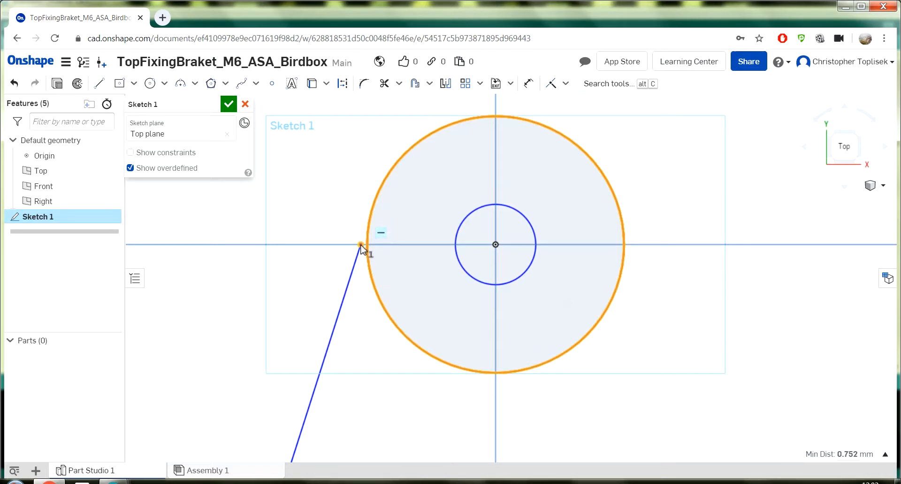
right_click(361, 247)
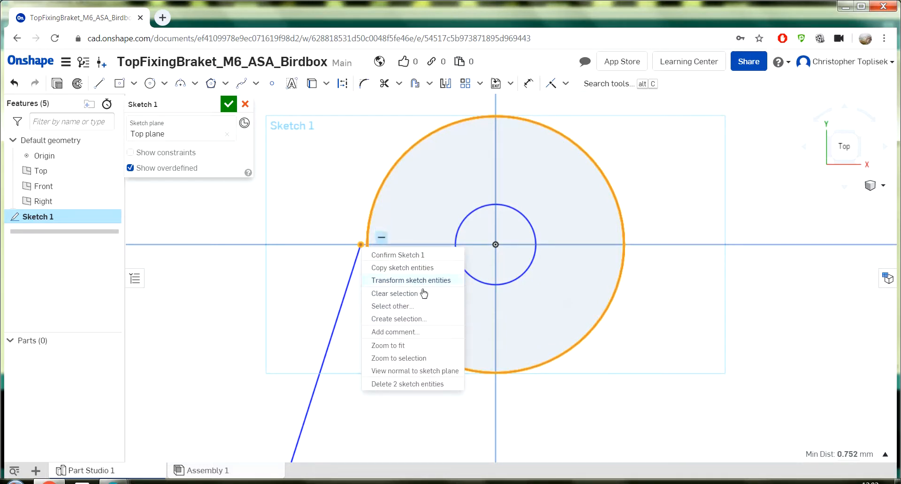
click(567, 84)
click(567, 84)
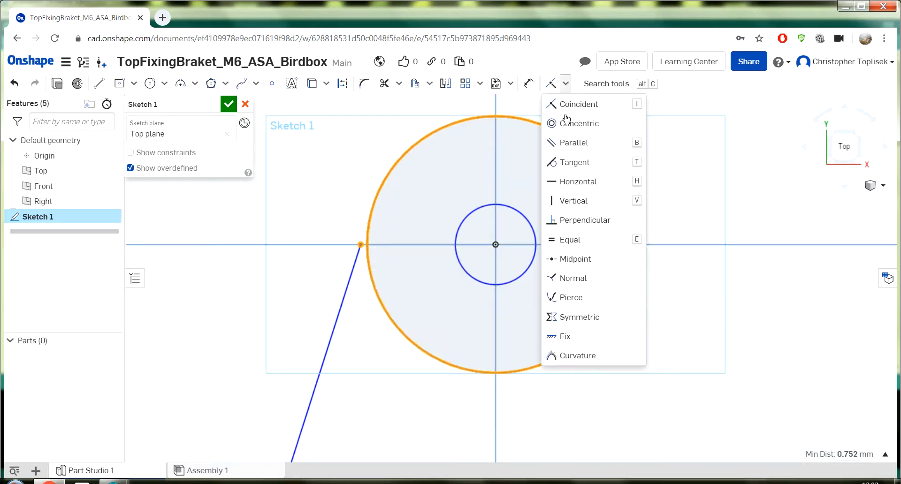
click(575, 109)
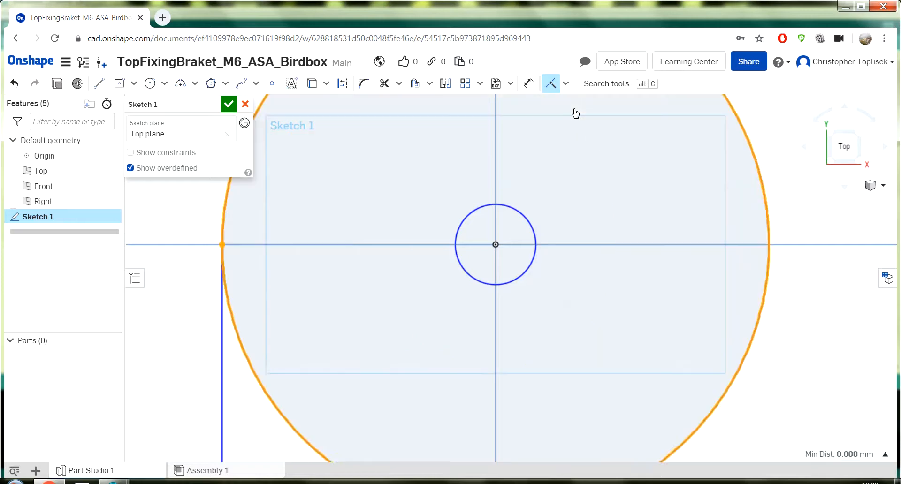
scroll(427, 335, down, 5)
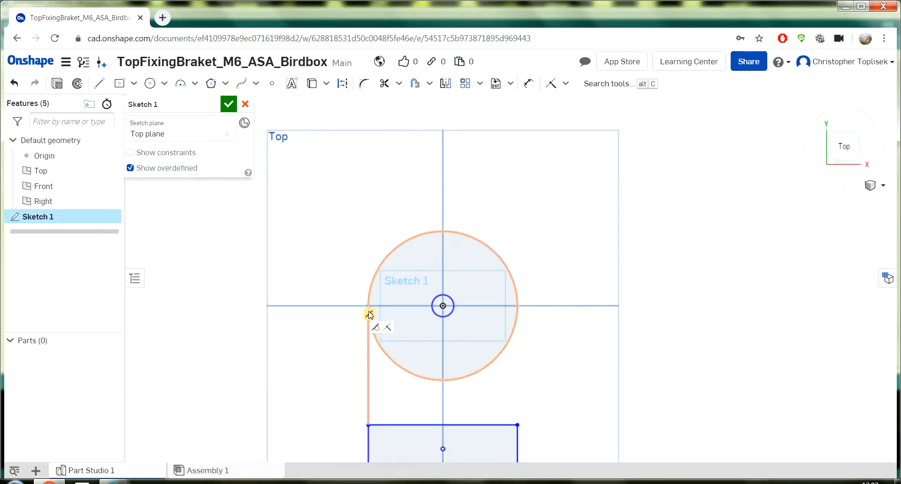
mouse_move(368, 316)
mouse_down()
mouse_move(394, 306)
mouse_move(380, 315)
mouse_up()
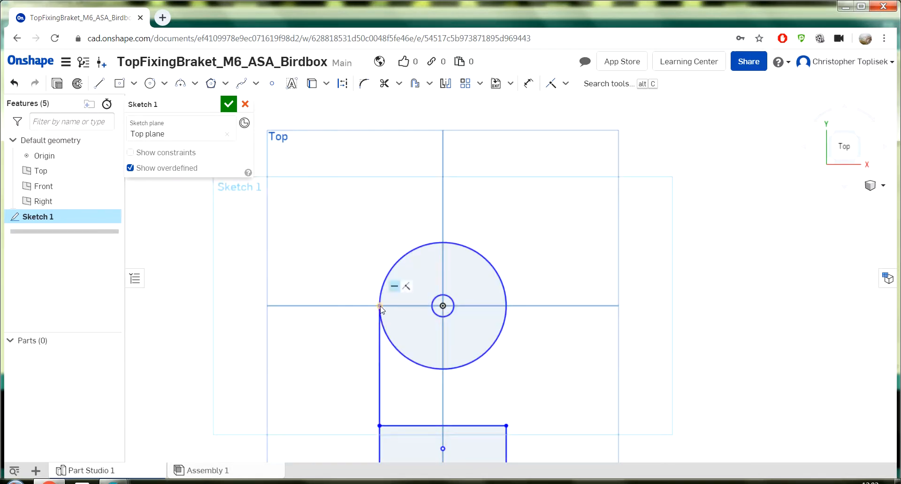
Show the sketch constraints and inspect the tangent constraint between the left vertical line and the outer circle
click(142, 153)
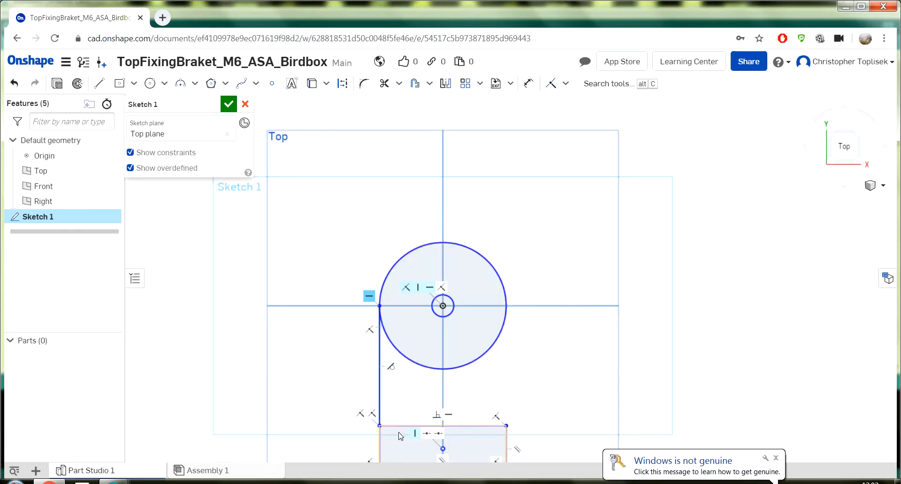
scroll(398, 435, up, 3)
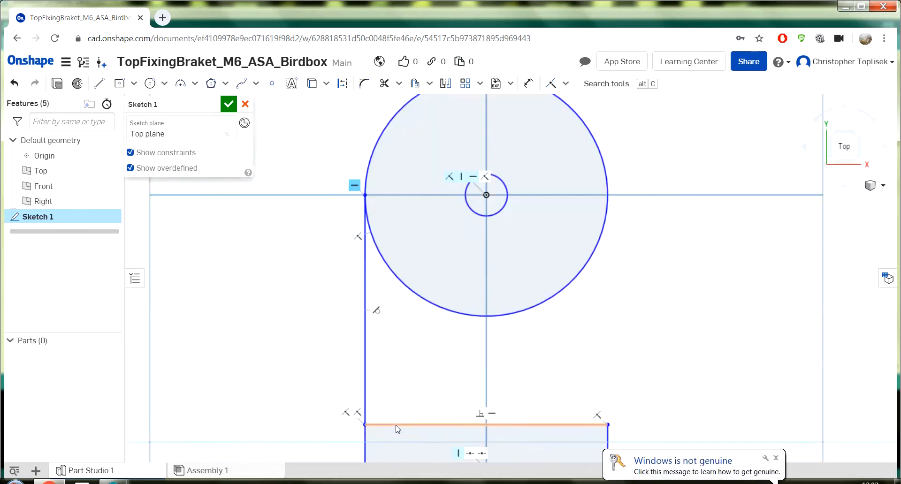
click(363, 269)
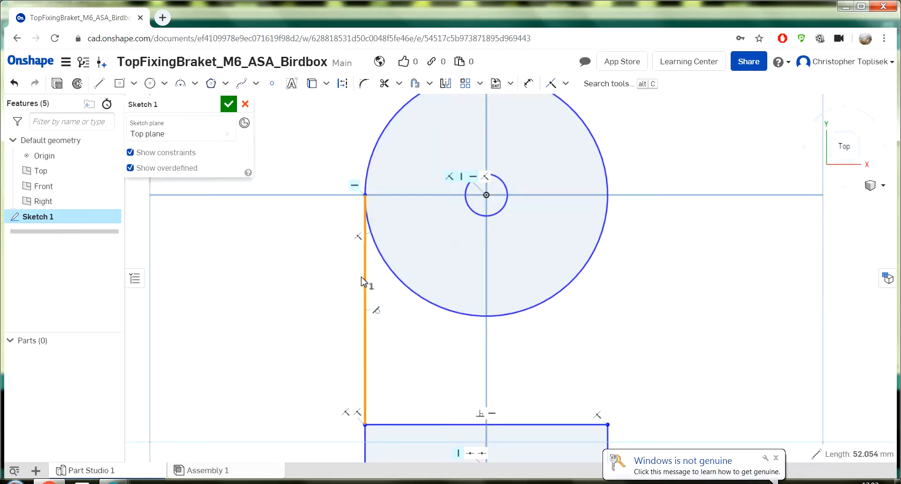
right_click(378, 314)
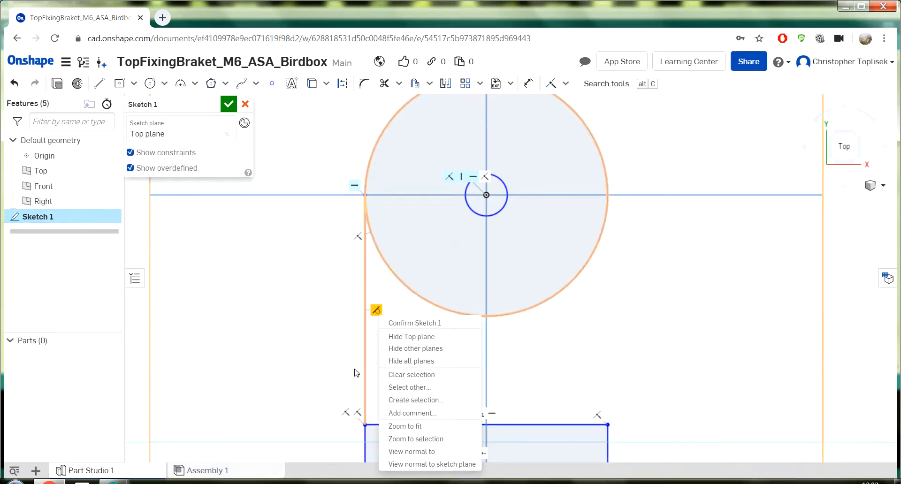
scroll(342, 355, up, 3)
scroll(355, 346, down, 6)
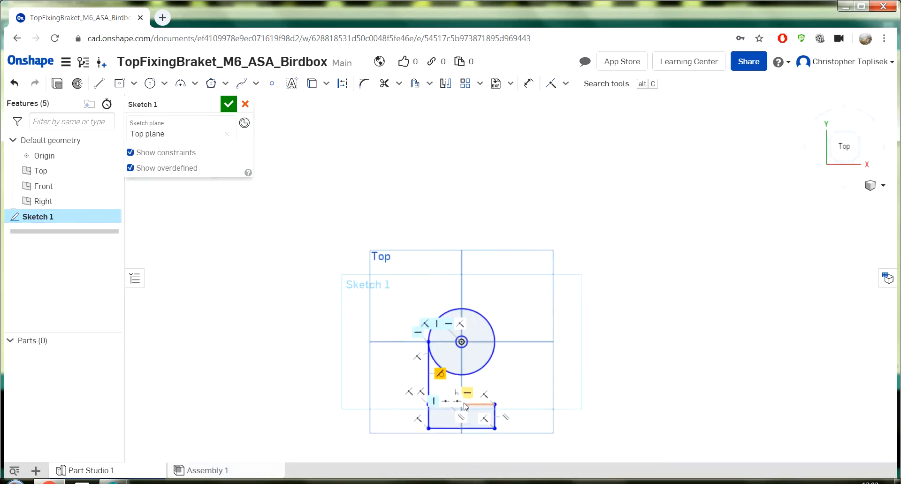
scroll(520, 419, up, 2)
scroll(523, 422, up, 2)
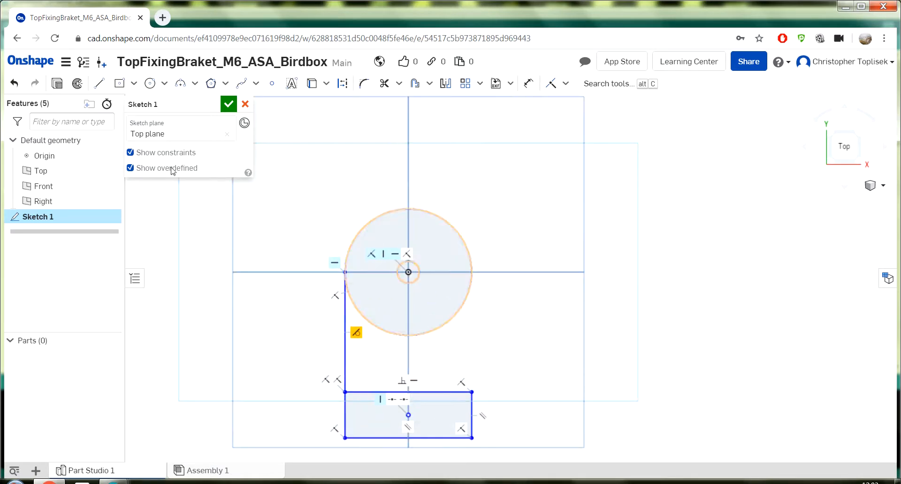
Draw a vertical line from the outer circle's right side down to the rectangle's upper-right corner
click(99, 83)
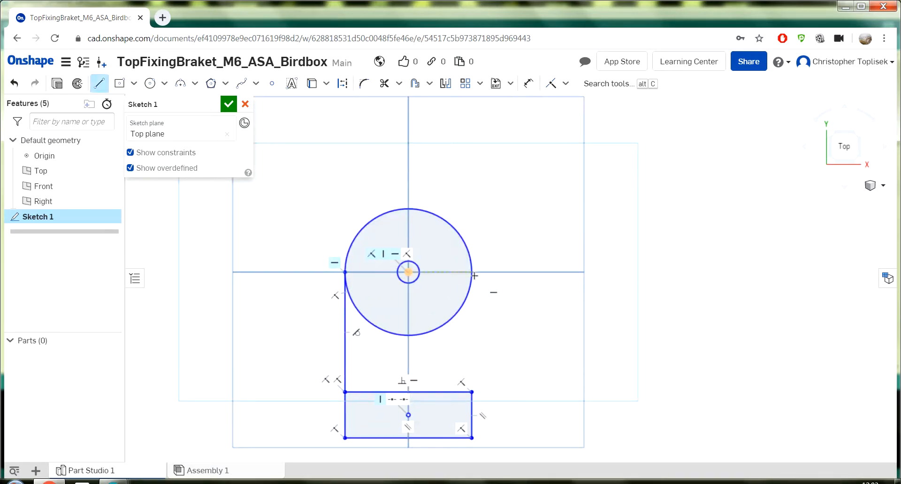
drag(472, 271, 471, 392)
key(Escape)
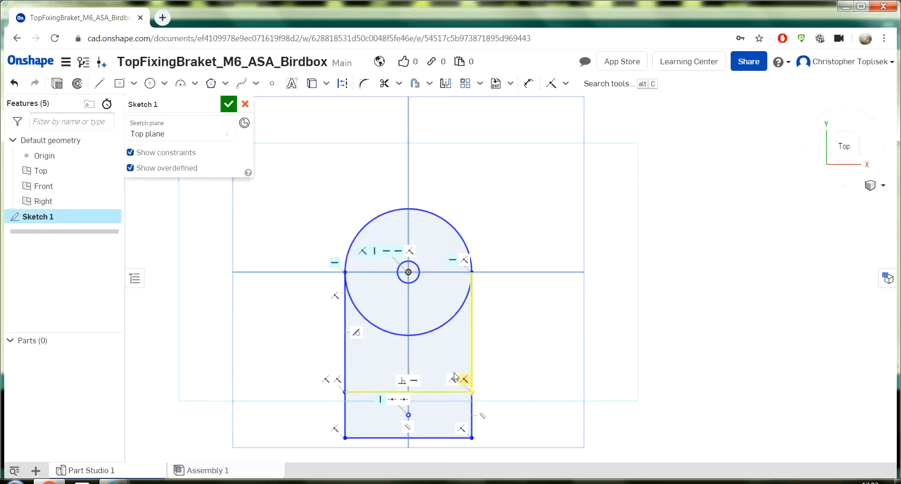
Trim away the lower half of the outer circle and the rectangle's upper edge to leave one continuous outline
scroll(456, 371, down, 4)
scroll(417, 355, up, 5)
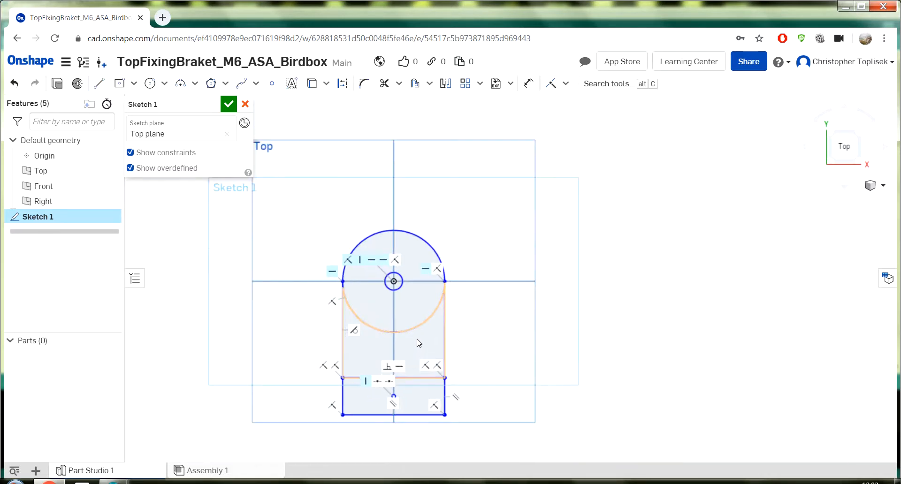
click(383, 84)
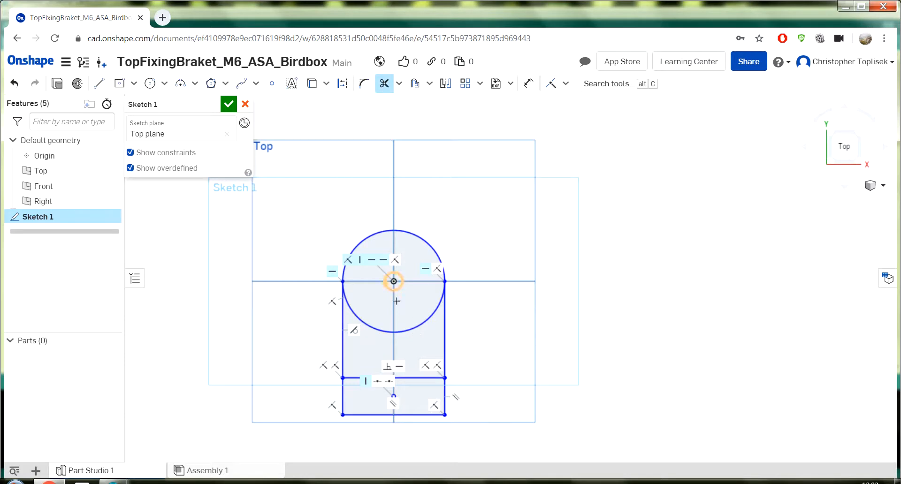
click(417, 331)
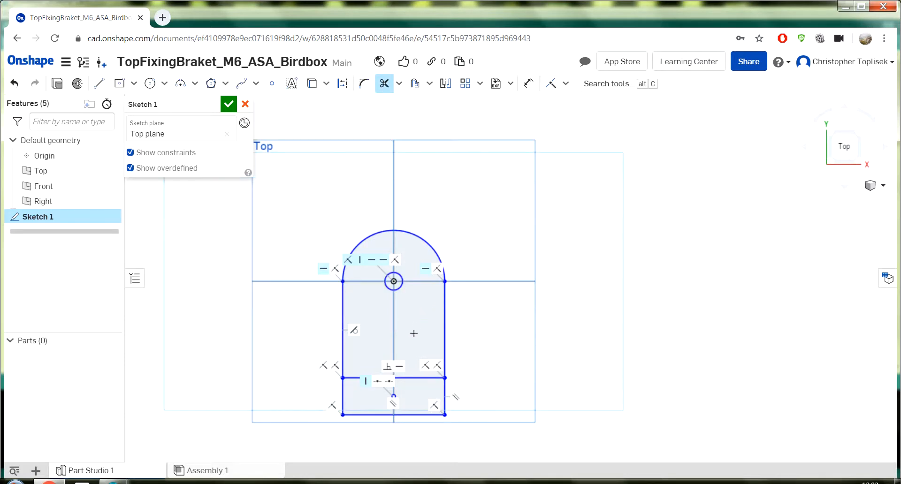
click(412, 378)
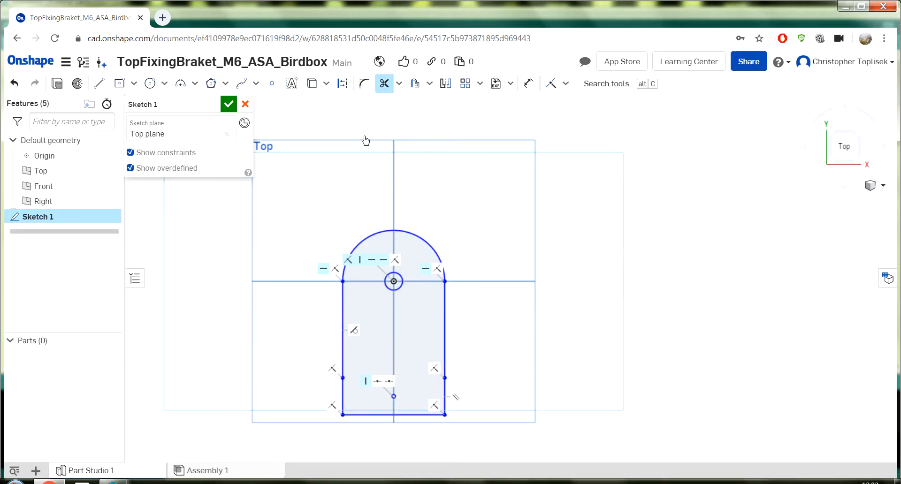
Dimension the radius of the upper arc and set it to 15.15 mm
click(530, 88)
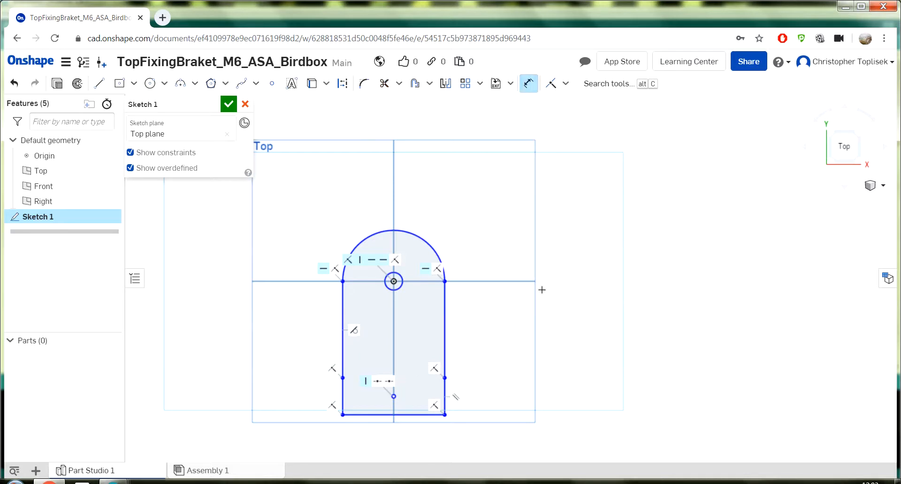
click(433, 250)
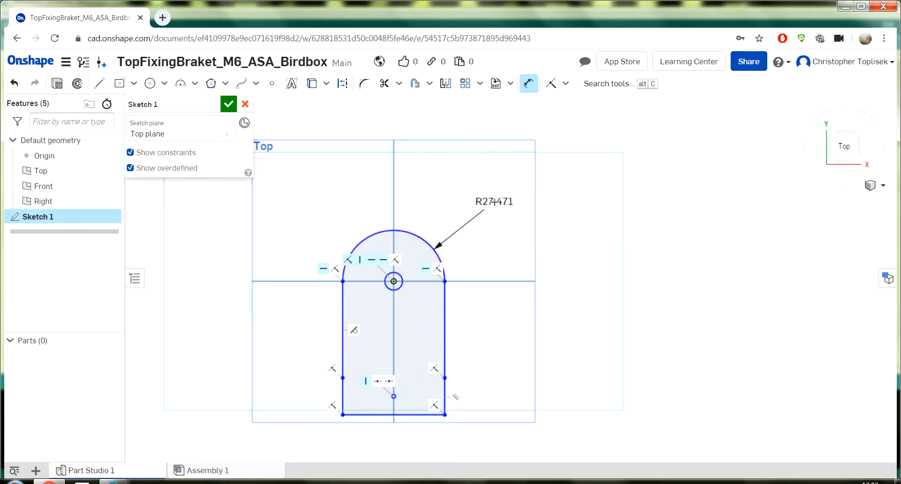
click(493, 202)
text(15.15)
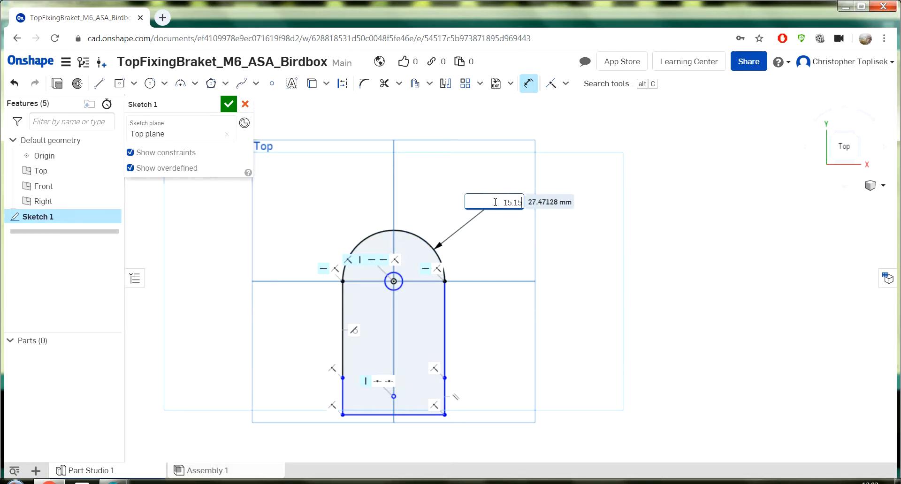
key(Return)
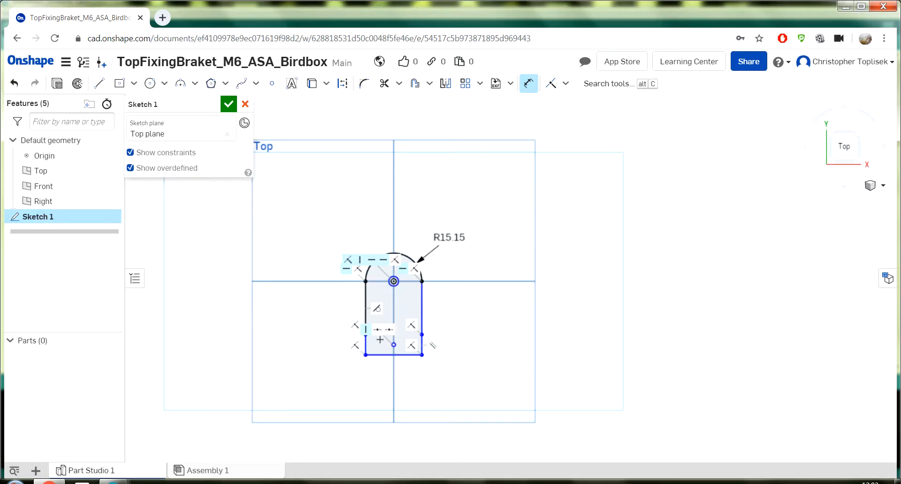
Examine the resized profile up close and from several angles, ending in the straight-on Top view
scroll(408, 280, down, 4)
scroll(408, 303, up, 8)
scroll(358, 140, up, 1)
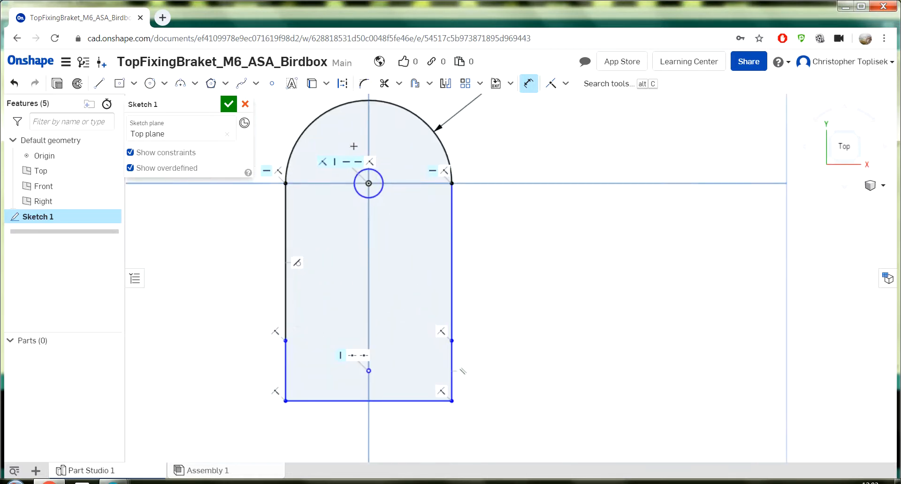
scroll(348, 173, up, 2)
scroll(343, 175, down, 5)
scroll(305, 206, up, 3)
scroll(464, 169, down, 1)
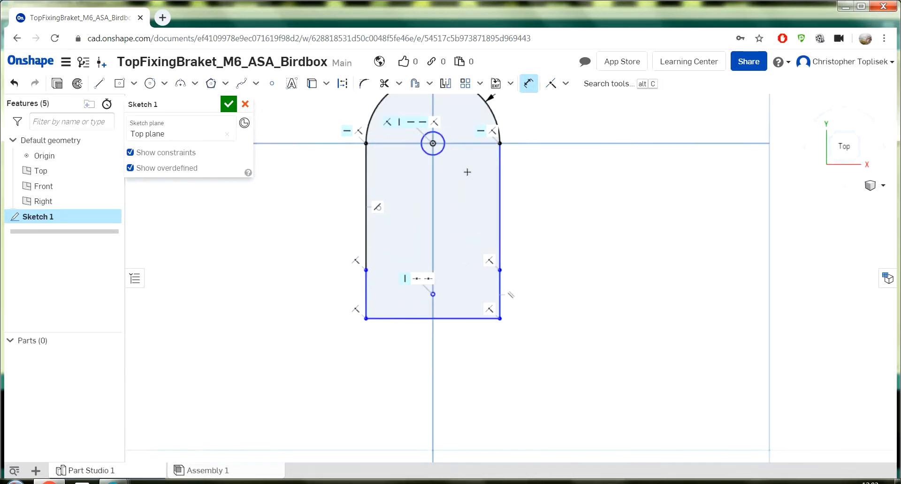
scroll(544, 143, down, 4)
scroll(518, 140, up, 3)
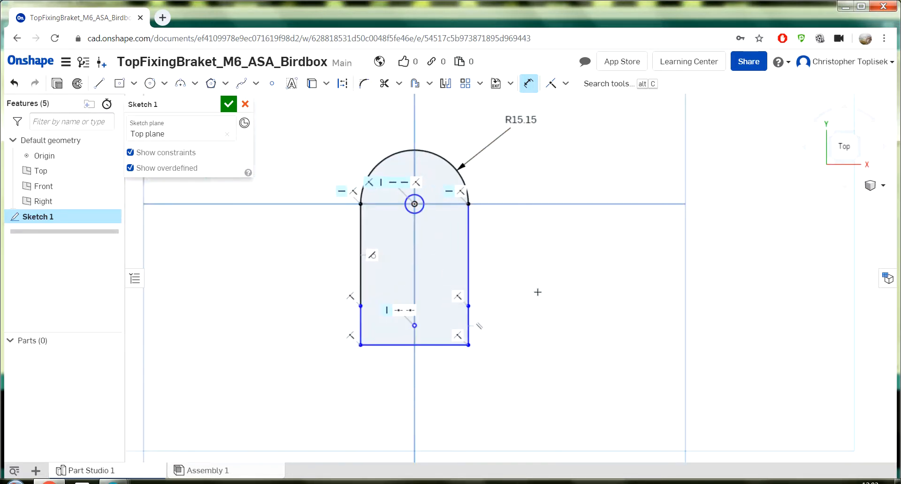
mouse_move(577, 269)
right_down()
mouse_move(541, 284)
mouse_move(516, 261)
mouse_move(478, 314)
mouse_move(562, 310)
mouse_move(542, 232)
mouse_move(479, 241)
mouse_move(465, 336)
mouse_move(510, 322)
mouse_move(454, 305)
mouse_move(433, 348)
right_up()
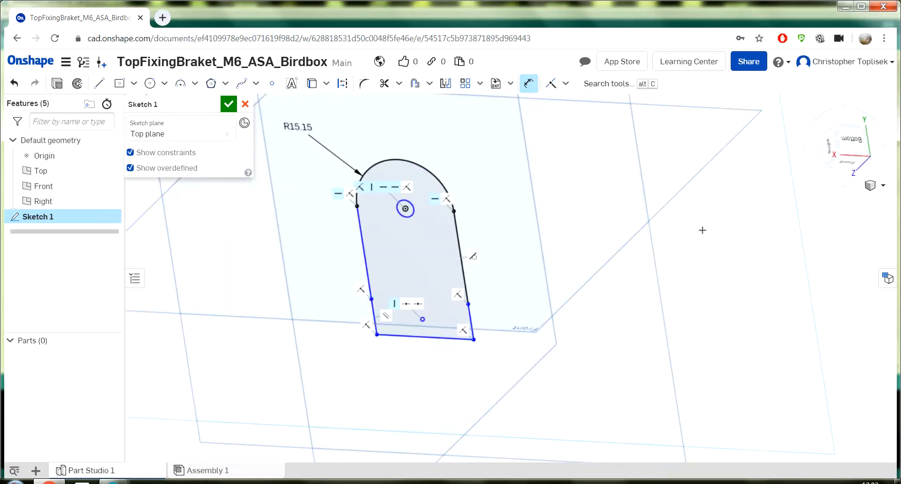
click(847, 163)
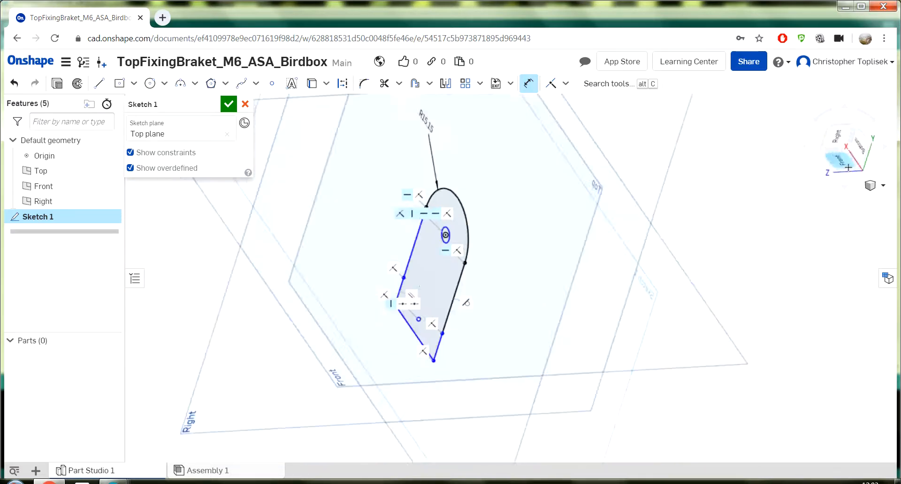
right_drag(760, 177, 760, 225)
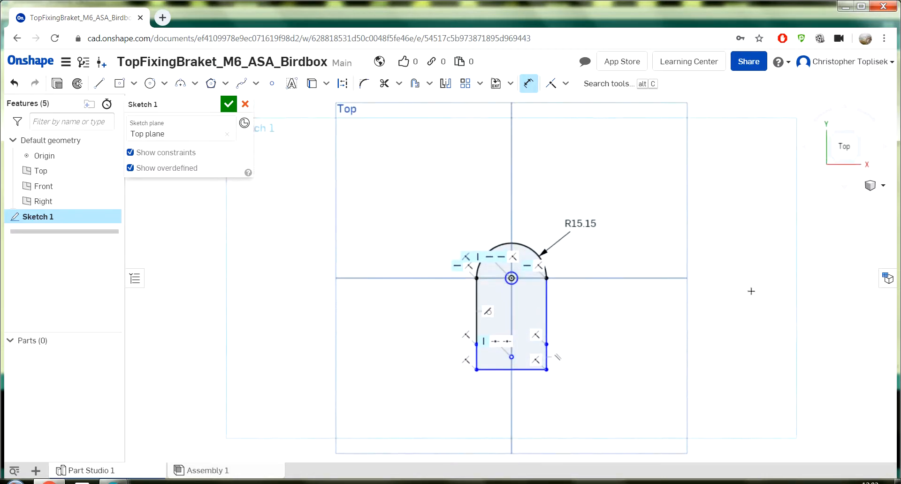
scroll(516, 411, up, 3)
scroll(611, 270, up, 1)
scroll(607, 272, down, 2)
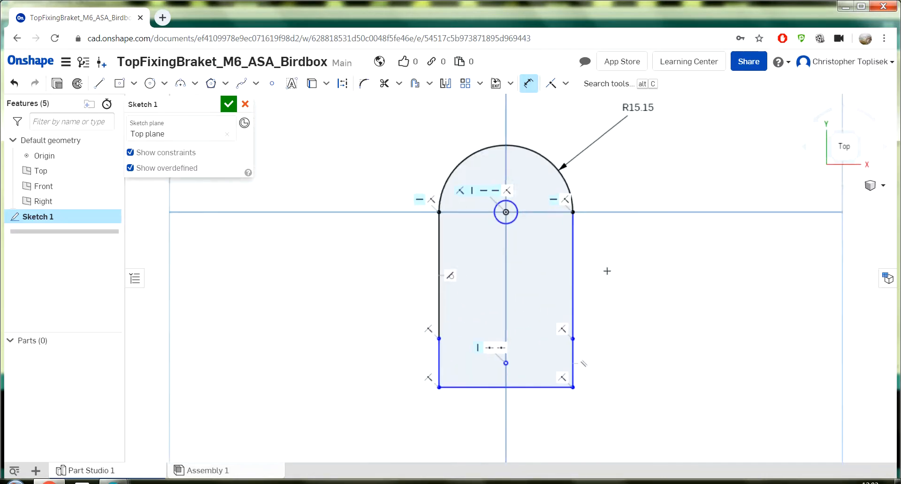
scroll(594, 366, up, 1)
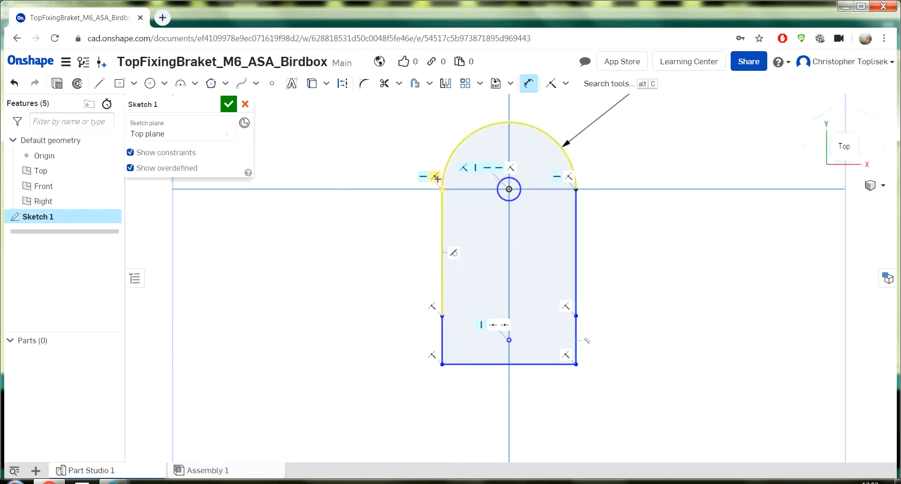
Delete the tangent constraint between the left vertical line and the upper arc
key(Escape)
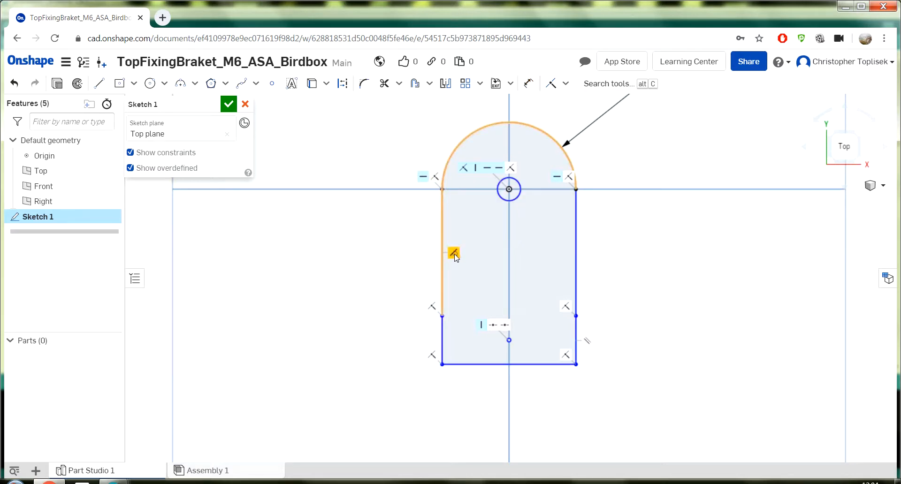
right_click(454, 253)
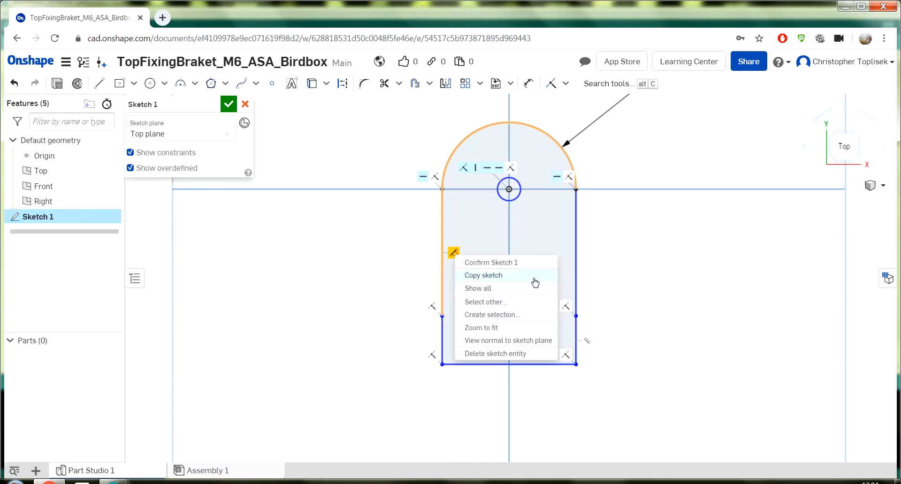
click(454, 254)
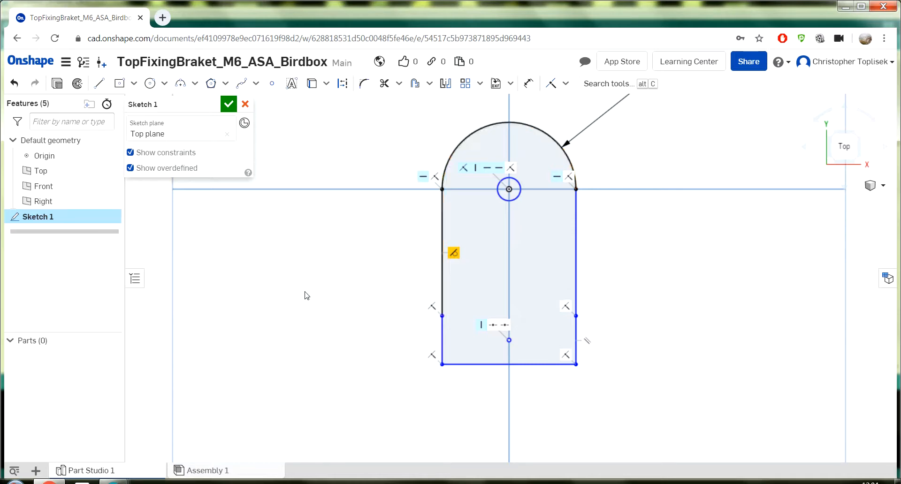
key(Delete)
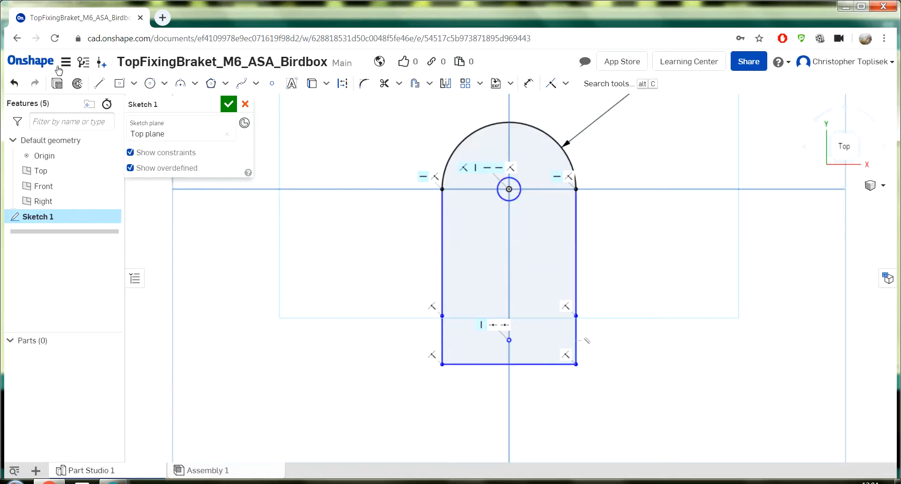
Dimension the profile's bottom edge and set its length to 50 mm
click(536, 87)
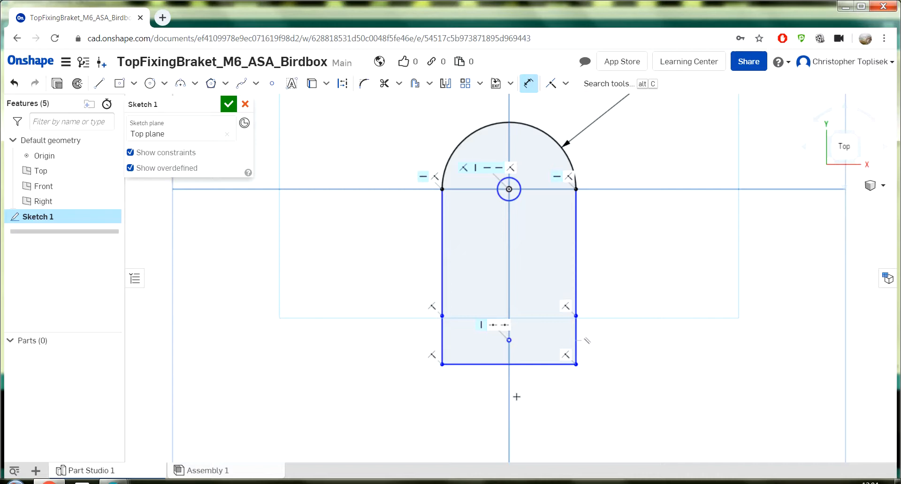
click(492, 364)
click(333, 404)
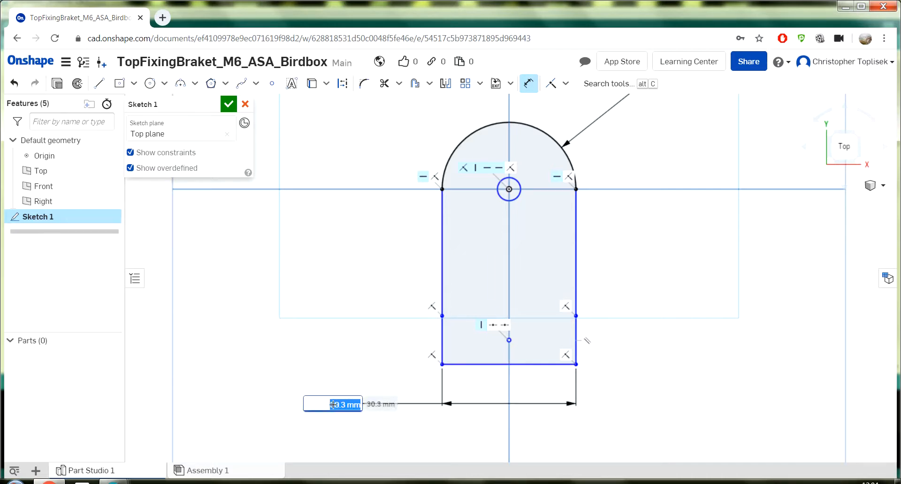
text(50)
key(Return)
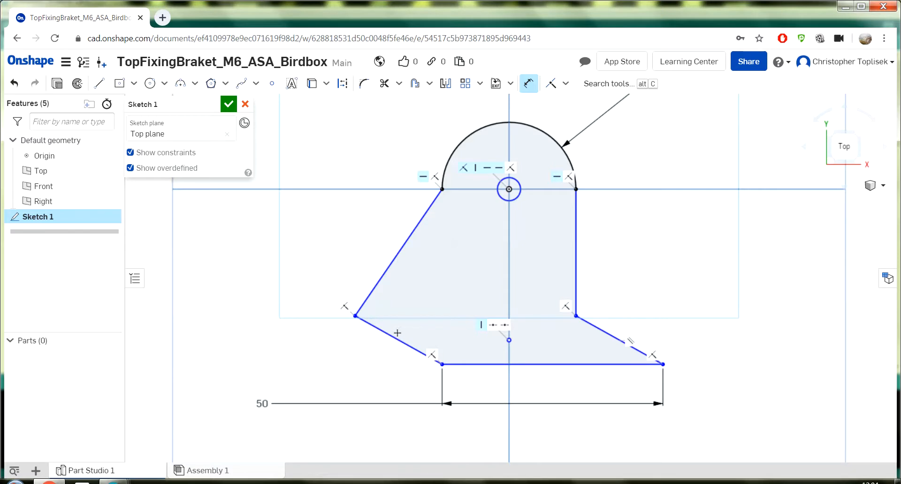
Apply a Vertical constraint to the slanted left line running down from the arc's left end
click(390, 267)
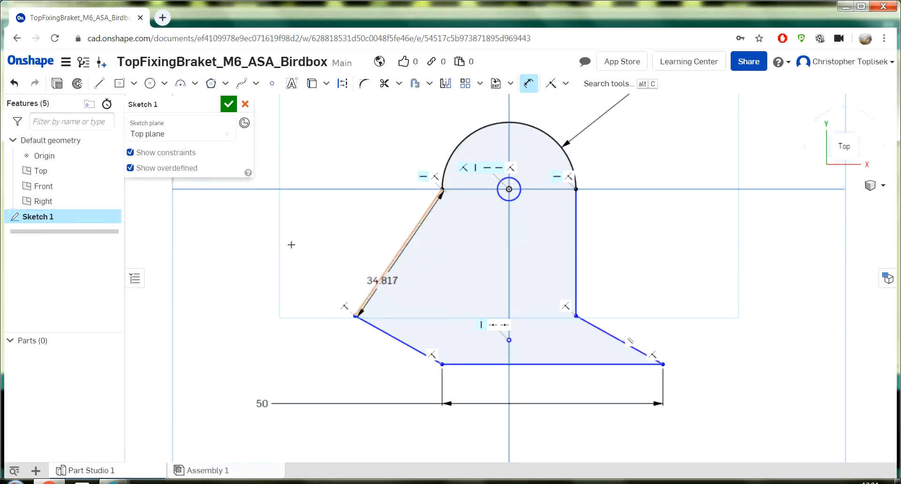
key(Escape)
click(388, 268)
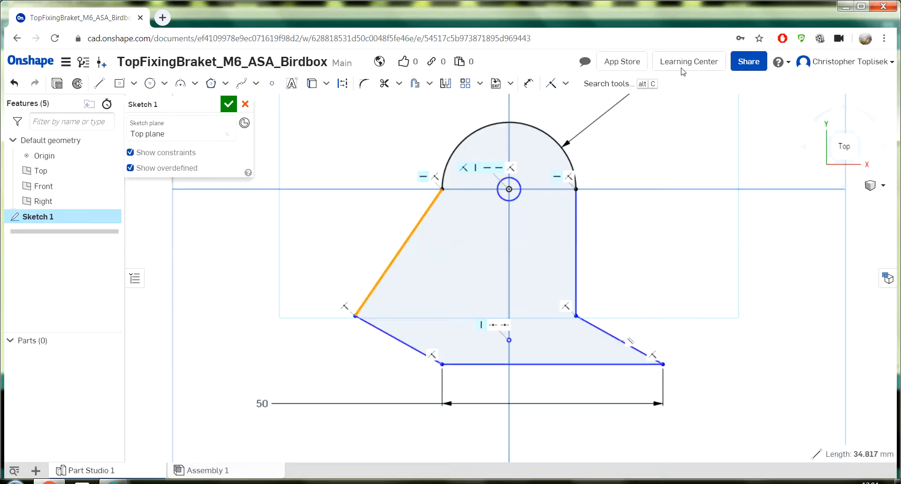
click(566, 84)
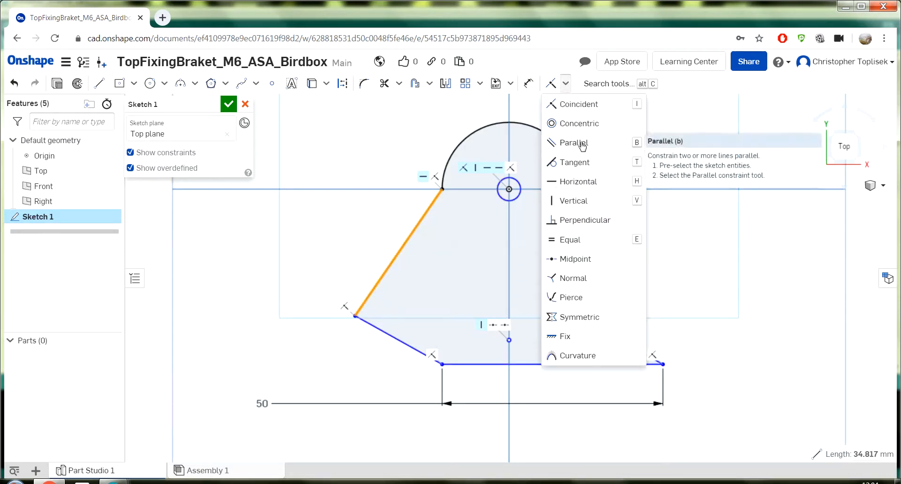
click(579, 202)
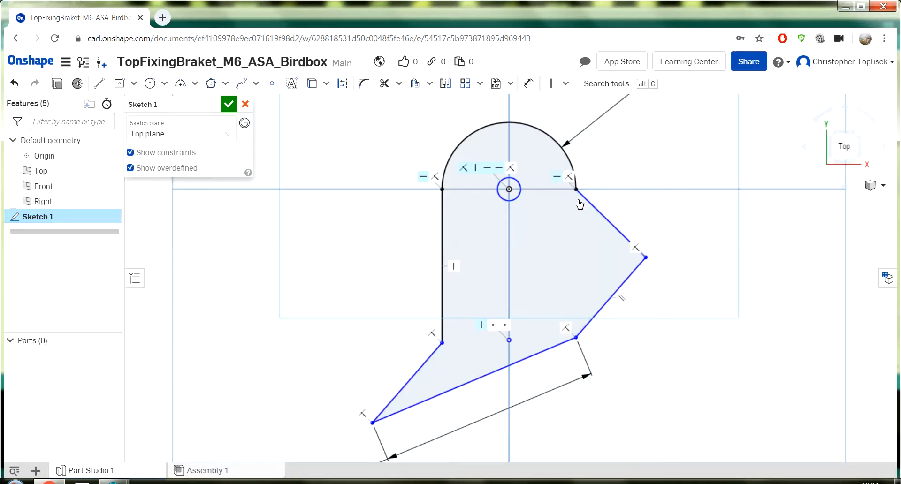
Apply a Vertical constraint to the slanted line at the arc's right end and a Horizontal constraint to the profile's 50 mm bottom edge
click(609, 226)
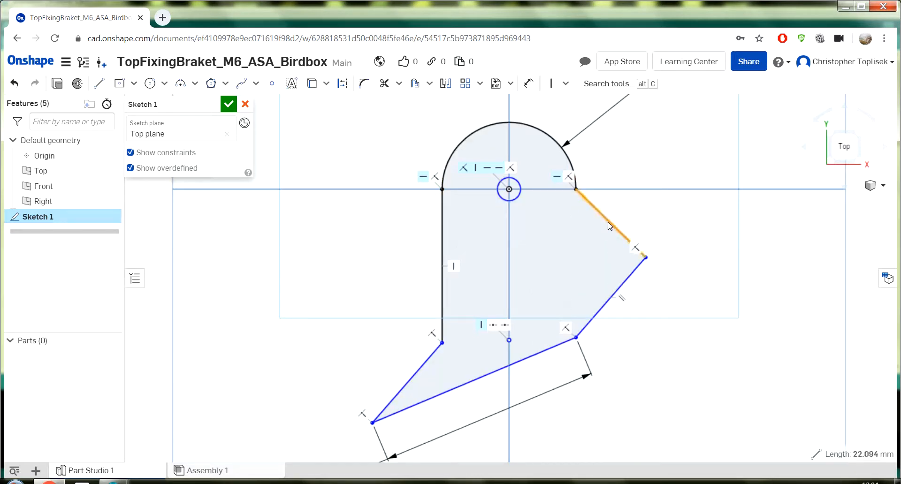
click(549, 84)
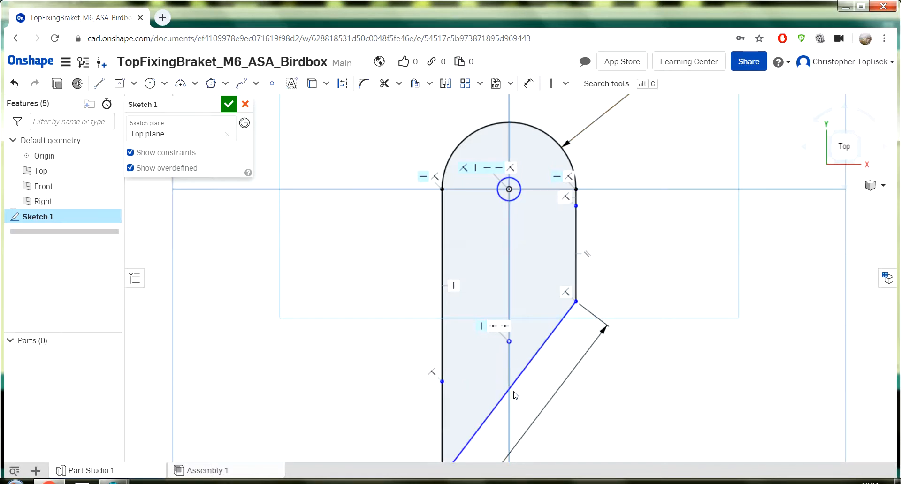
click(520, 379)
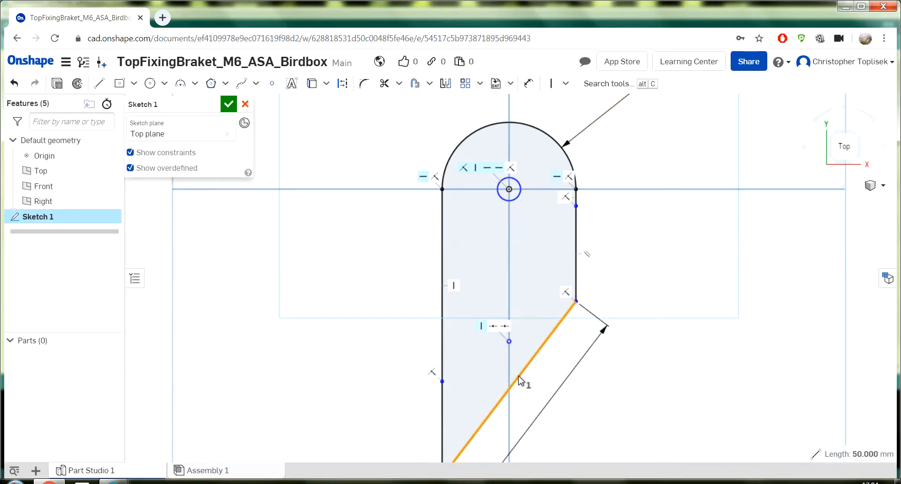
scroll(519, 379, down, 5)
scroll(522, 430, up, 5)
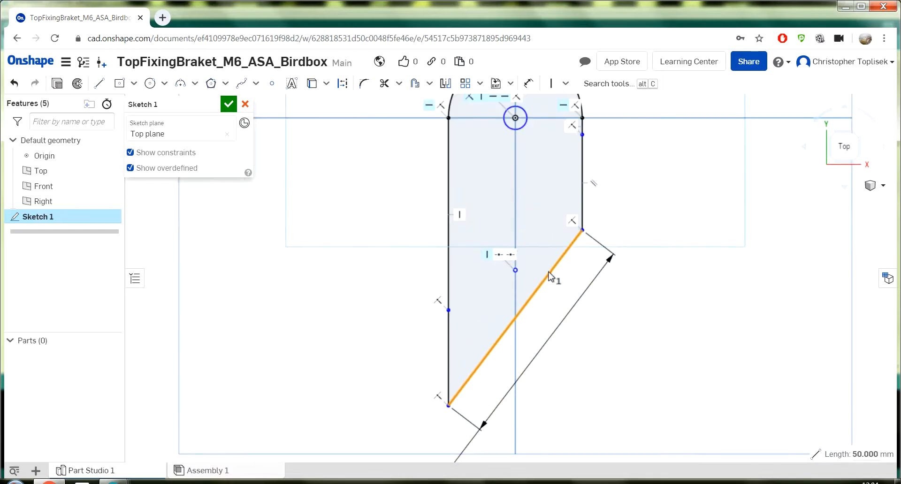
click(565, 84)
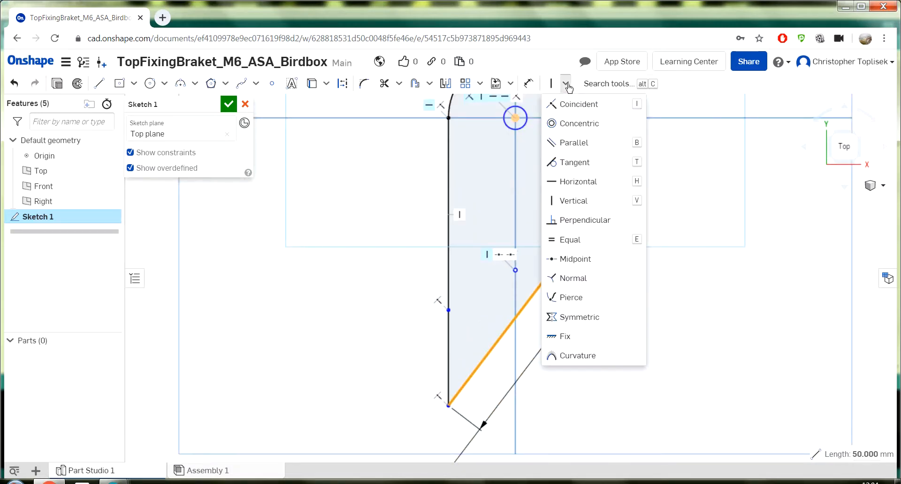
click(584, 187)
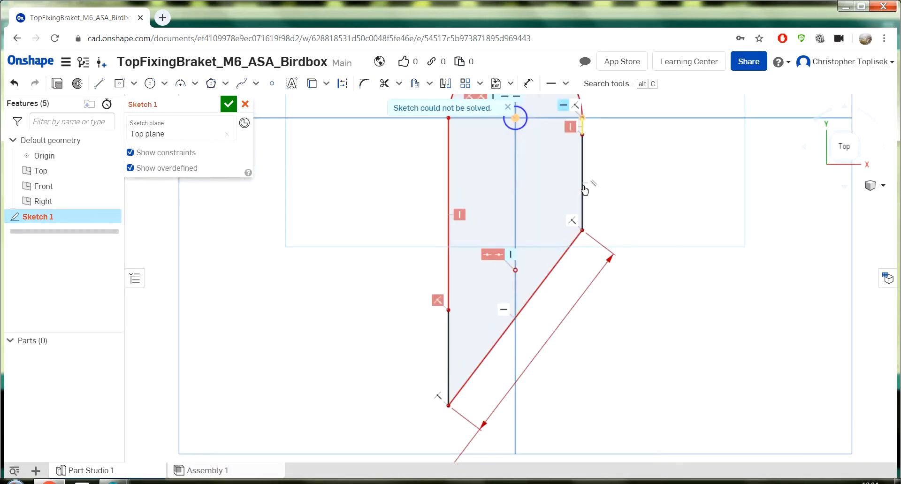
Delete the conflicting coincident constraint joining the left vertical line to the arc's left end
scroll(525, 275, up, 2)
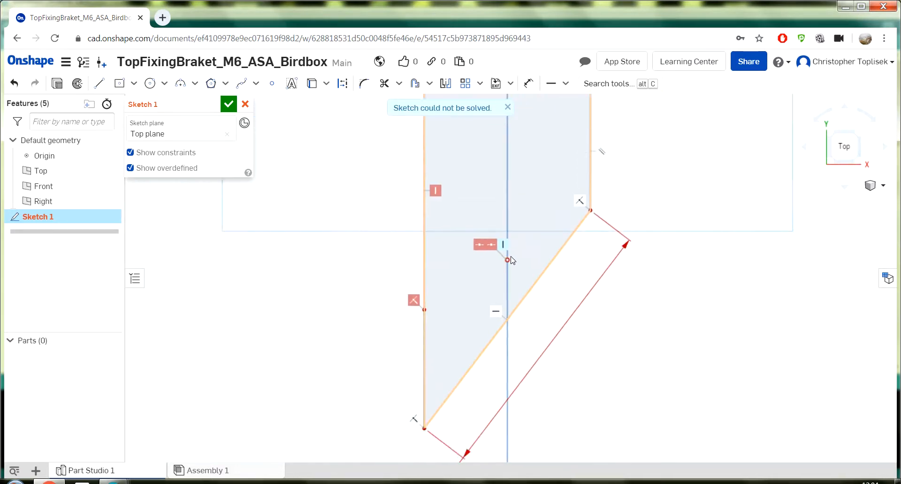
scroll(508, 259, down, 4)
scroll(509, 215, up, 3)
scroll(474, 205, up, 2)
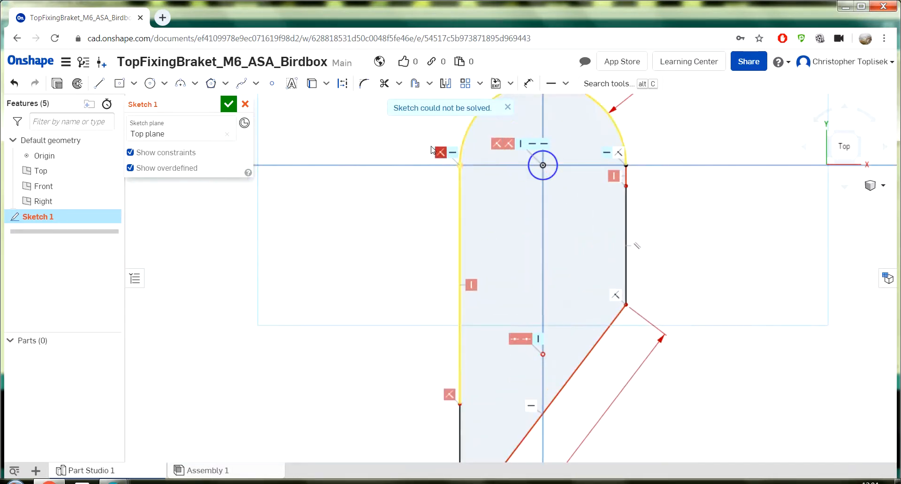
right_click(441, 154)
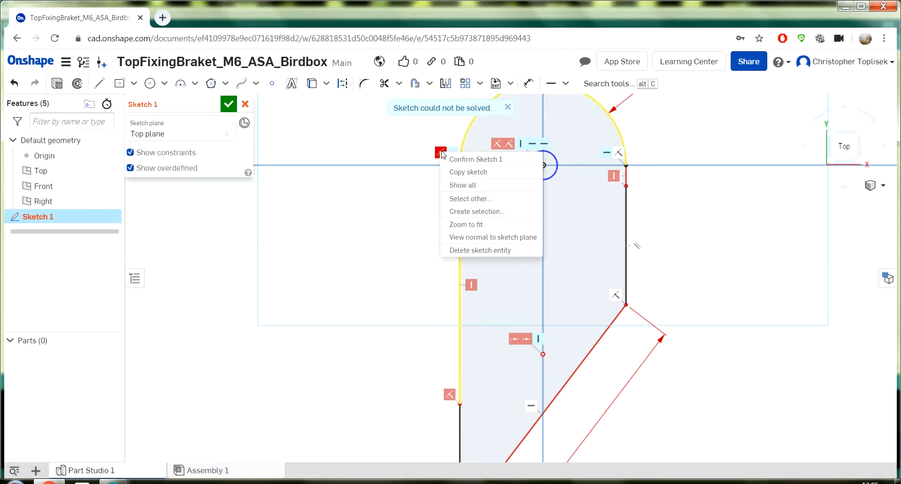
click(438, 146)
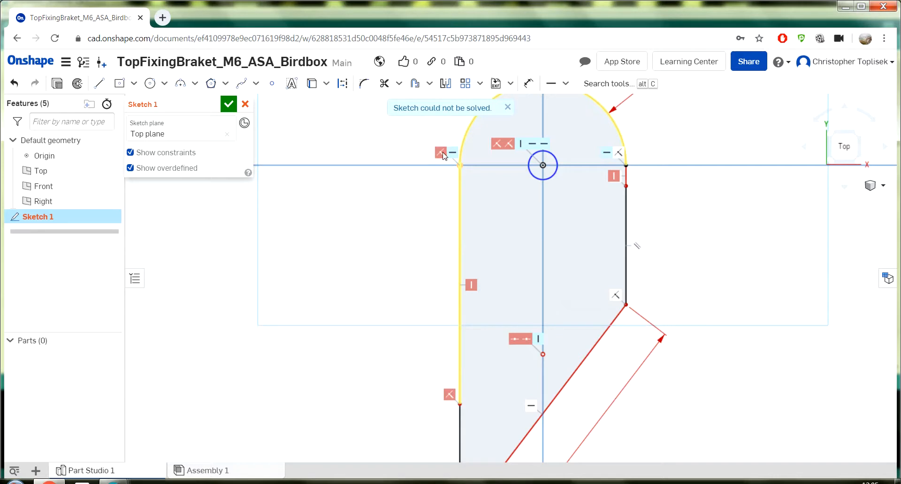
drag(440, 153, 435, 154)
right_click(436, 155)
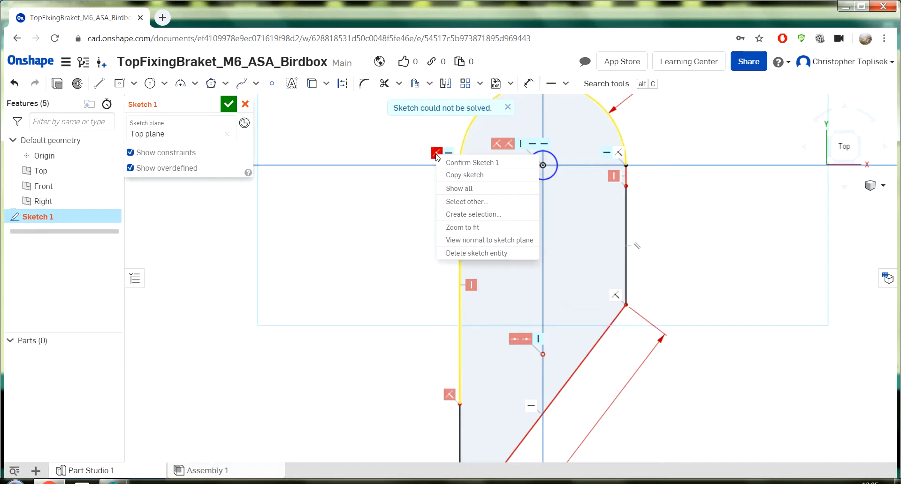
click(411, 205)
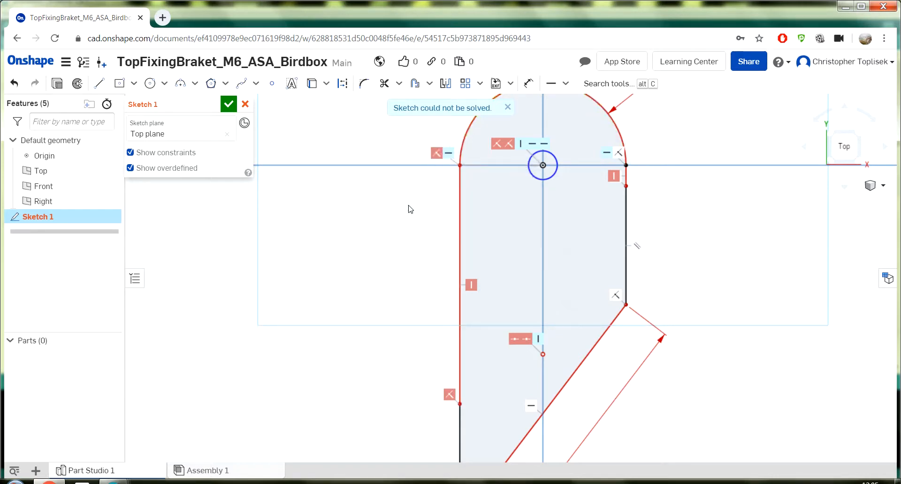
click(436, 154)
key(Delete)
scroll(422, 225, up, 2)
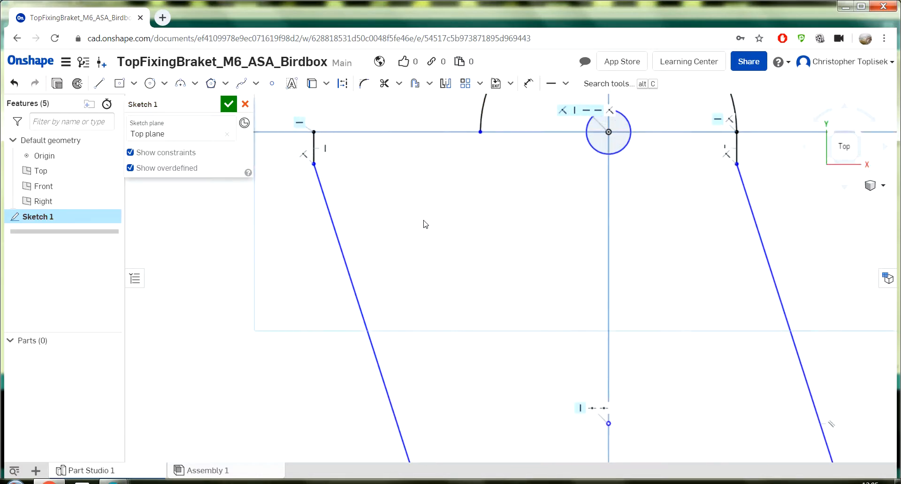
Move the Vertical constraint marker clear of the short left line and examine the constraints around the detached end
scroll(424, 225, down, 8)
scroll(469, 304, up, 2)
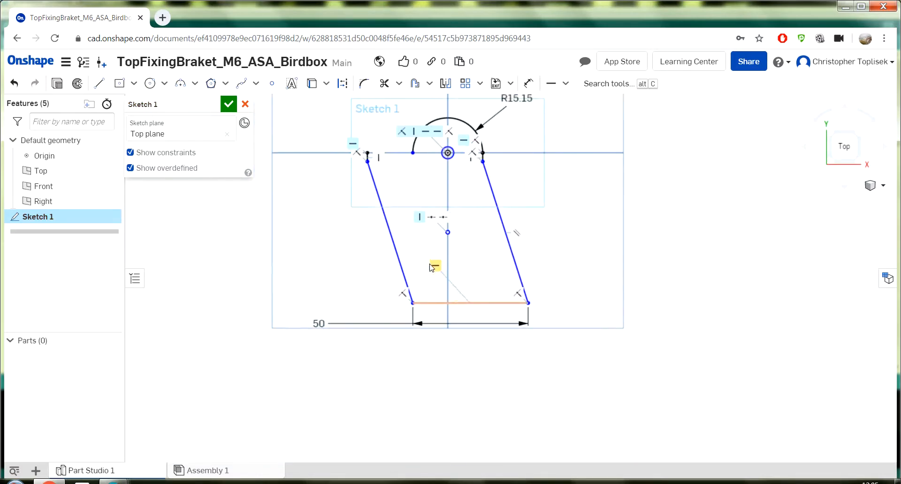
scroll(367, 168, up, 3)
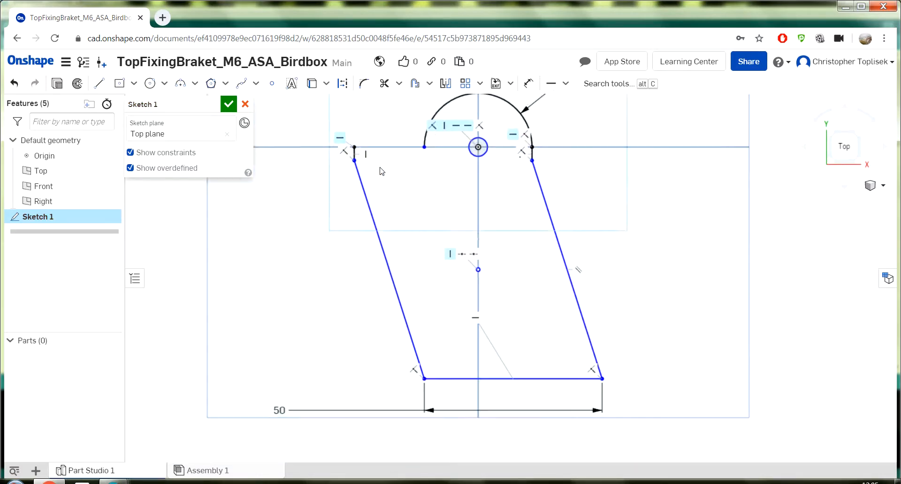
click(348, 151)
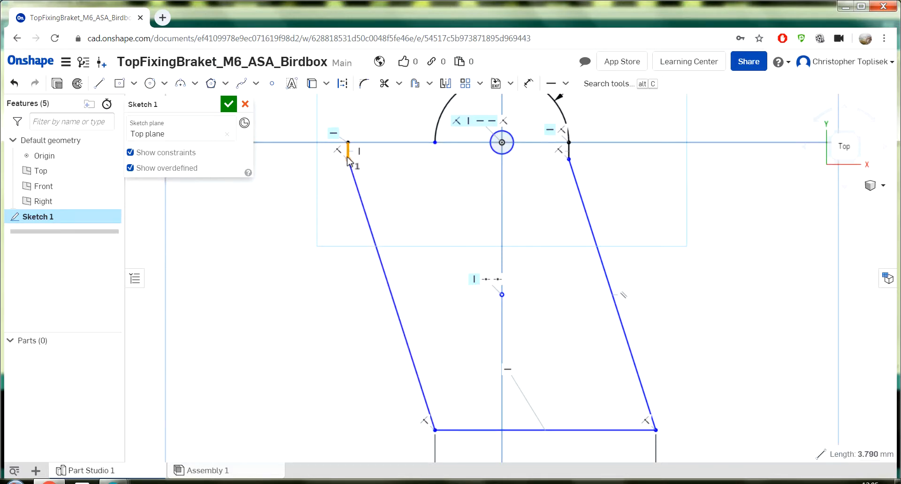
drag(358, 153, 381, 166)
scroll(355, 155, up, 3)
scroll(404, 273, up, 1)
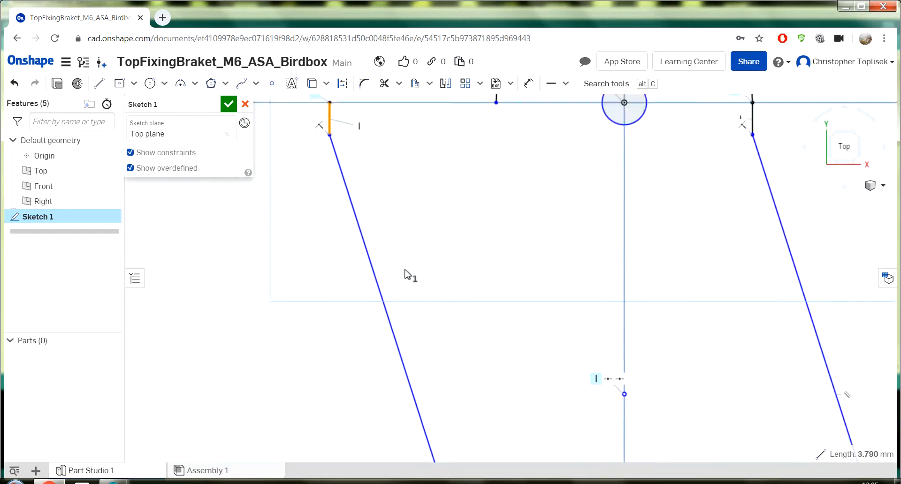
scroll(404, 274, down, 5)
scroll(384, 228, up, 4)
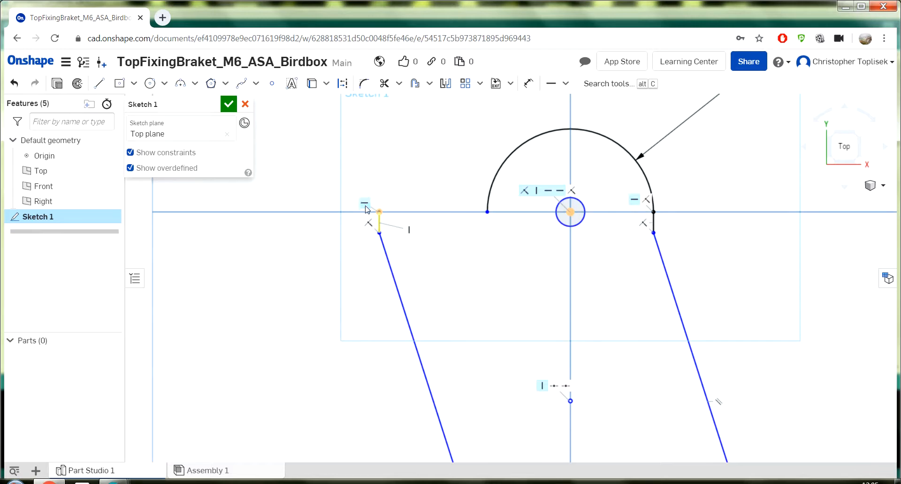
click(367, 209)
scroll(444, 283, up, 2)
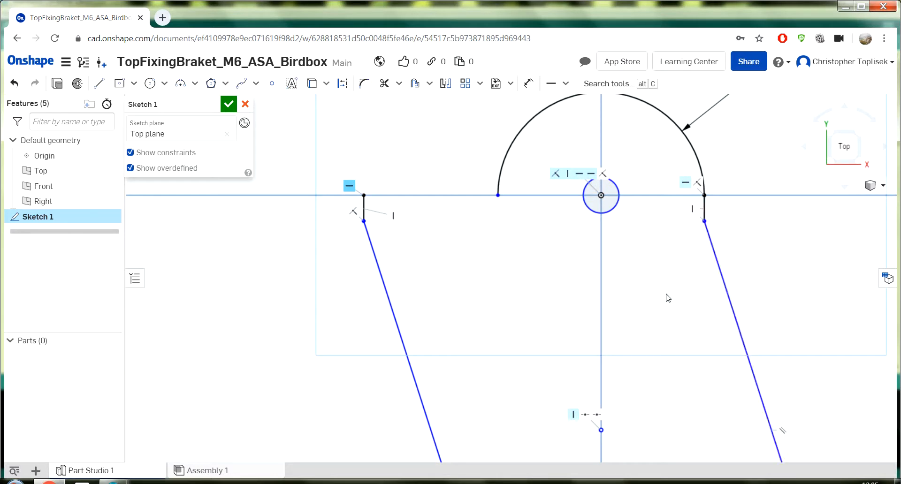
Delete the Vertical constraints from the short right and left lines at the top of the profile's sides
click(691, 211)
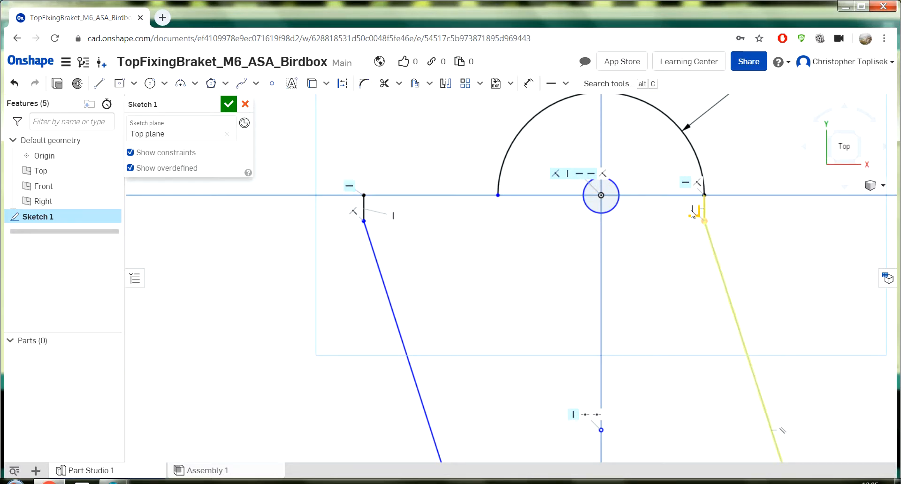
right_click(693, 212)
key(Escape)
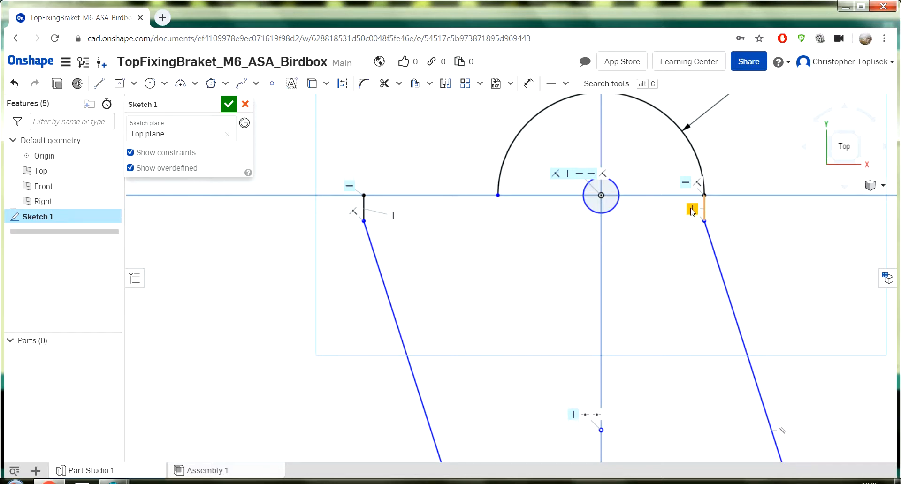
key(Delete)
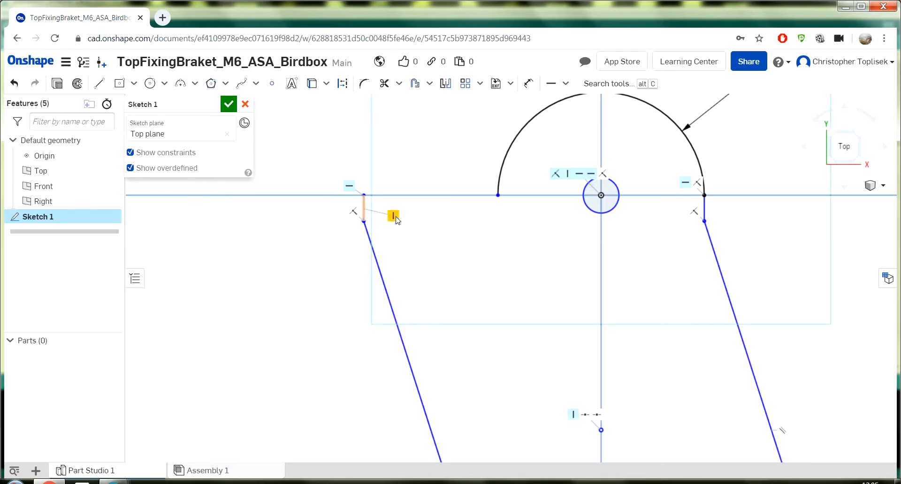
scroll(529, 371, up, 2)
scroll(530, 374, down, 3)
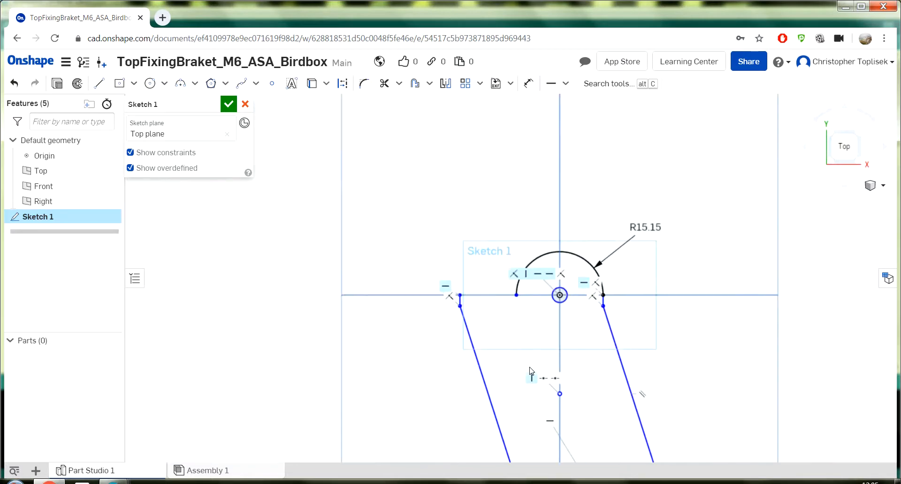
Dimension the long slanted right line running down to the bottom edge and set its length to 20 mm
click(533, 84)
scroll(542, 189, up, 3)
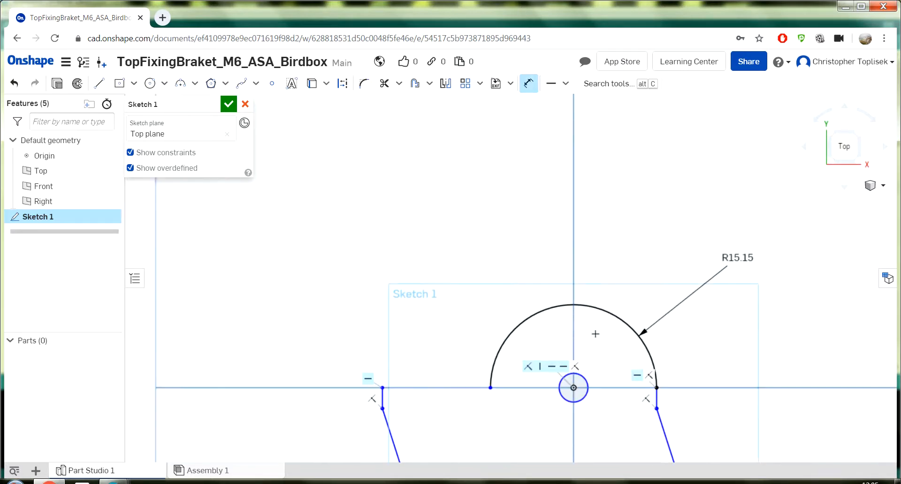
scroll(592, 380, down, 7)
scroll(632, 458, up, 3)
scroll(633, 458, up, 3)
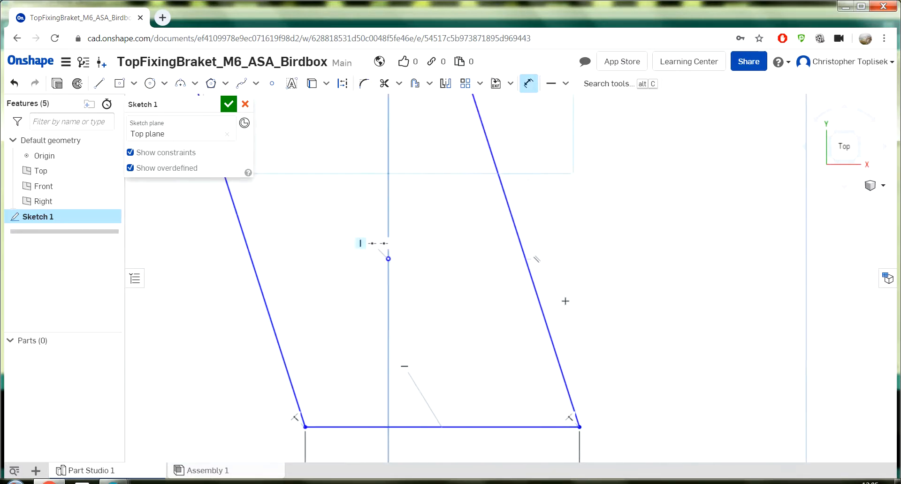
click(526, 259)
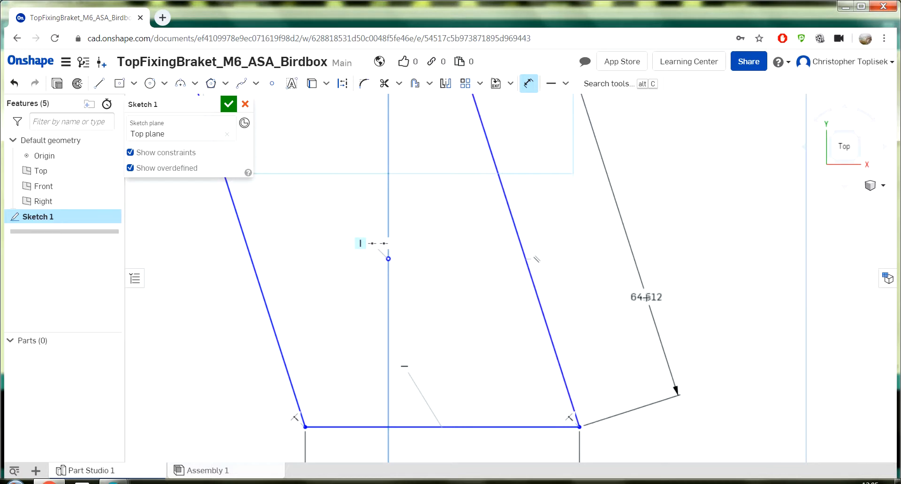
click(646, 298)
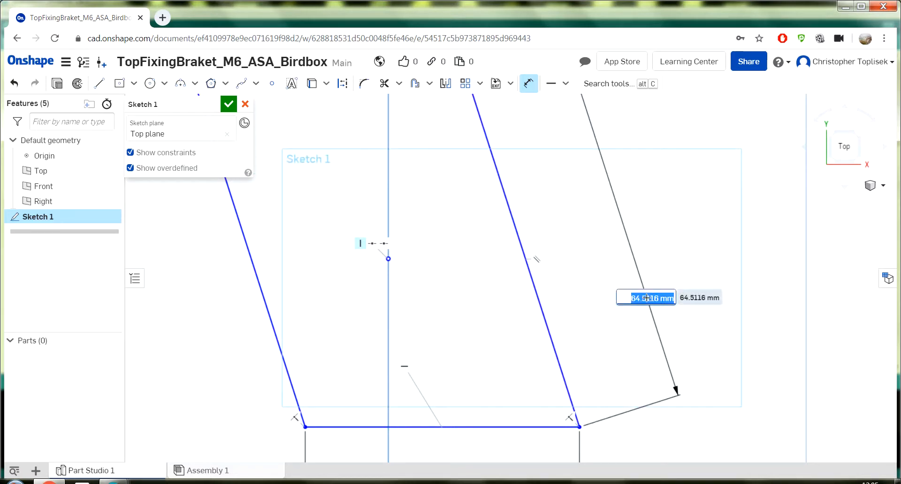
text(20)
key(Return)
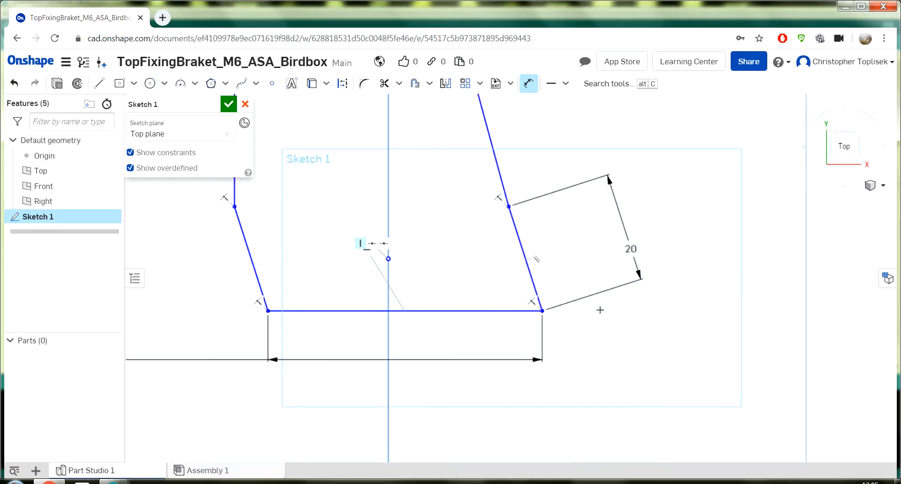
key(Escape)
Apply a Vertical constraint to the 20 mm line on the right side of the base
click(524, 249)
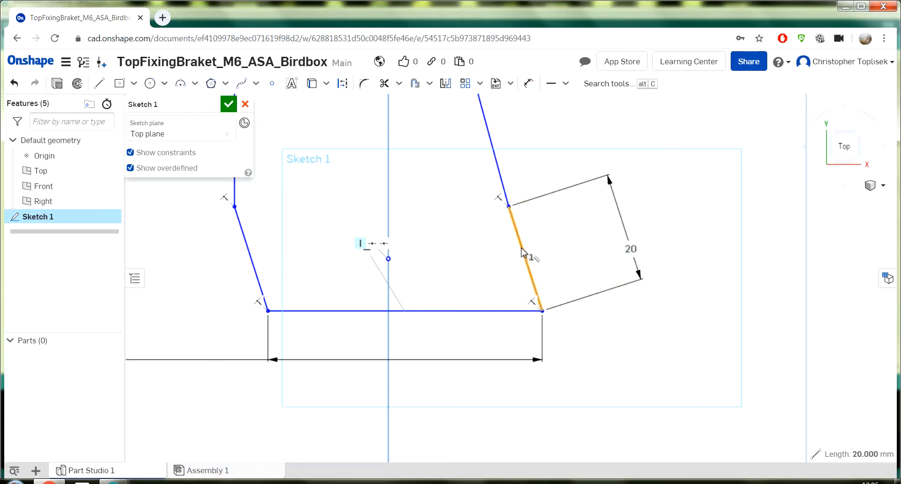
click(567, 84)
click(578, 209)
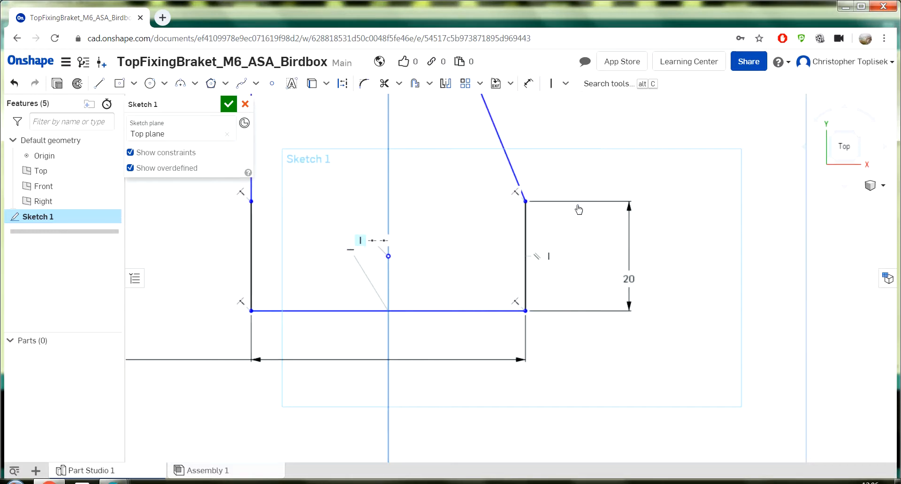
Reconnect the upper end of the left side line to the arc's left endpoint, closing the profile
scroll(450, 257, down, 5)
scroll(400, 201, up, 6)
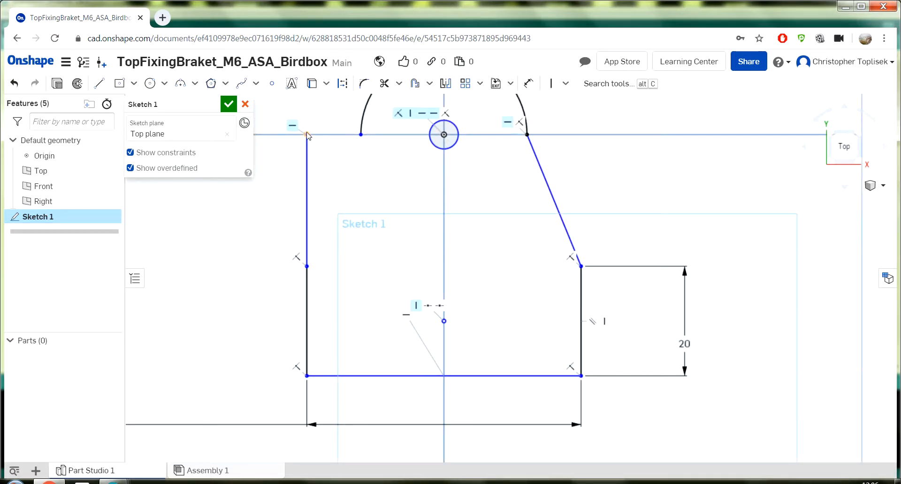
drag(307, 135, 361, 135)
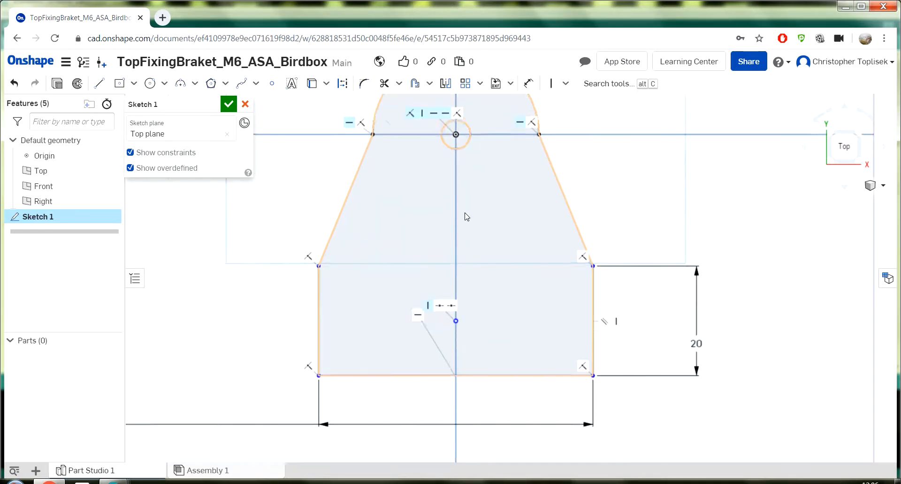
Dimension the vertical distance from the horizontal line through the arc's centre to the base's upper left corner and set it to 50 mm
scroll(467, 217, down, 4)
scroll(435, 286, up, 2)
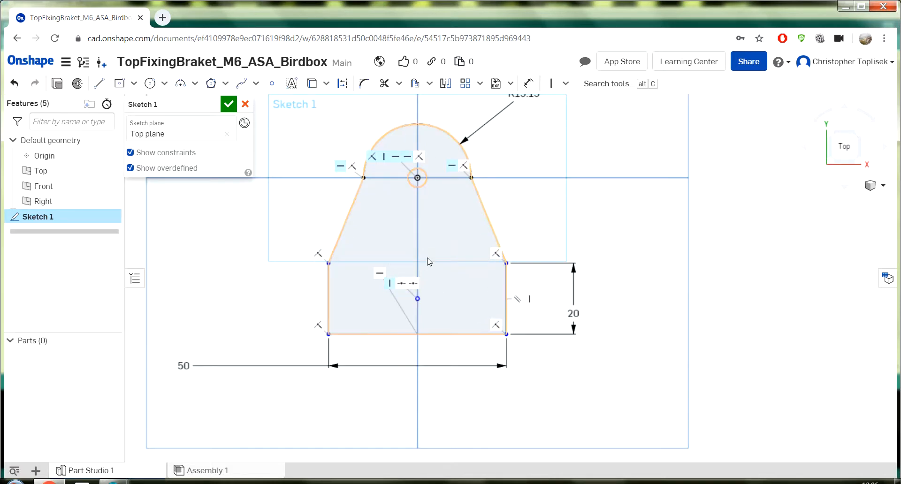
scroll(428, 261, up, 2)
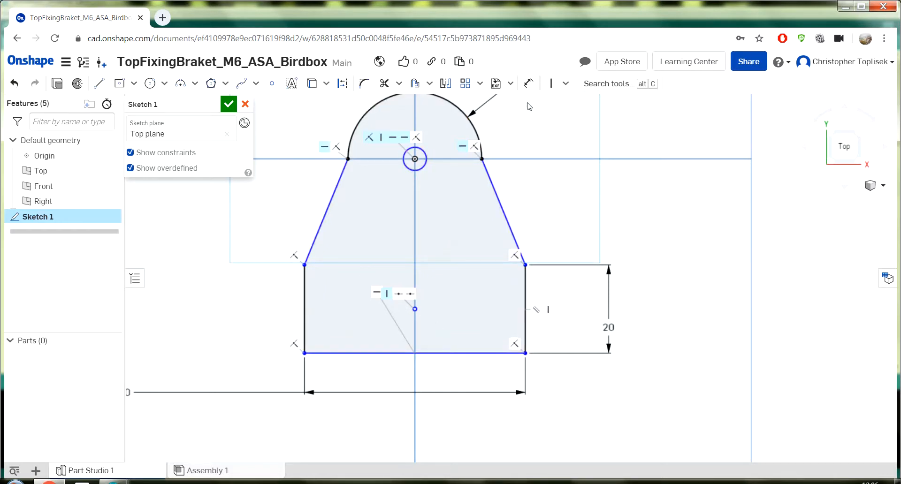
click(527, 85)
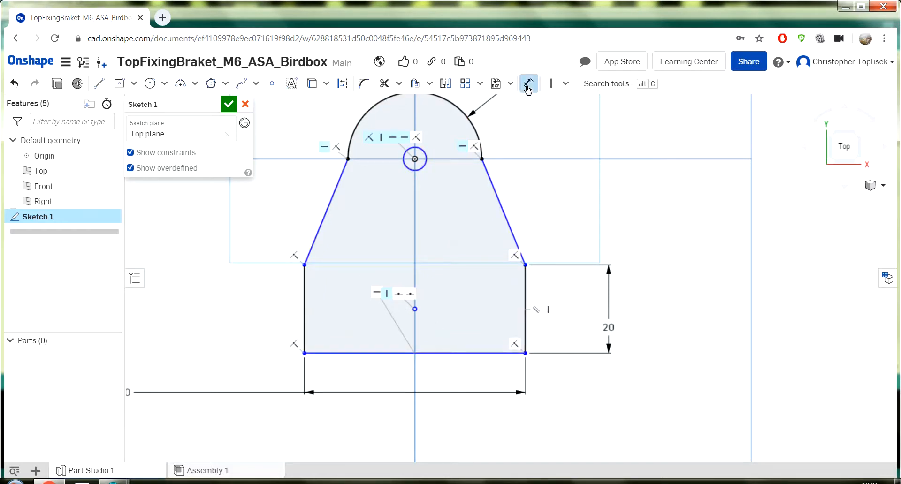
click(304, 265)
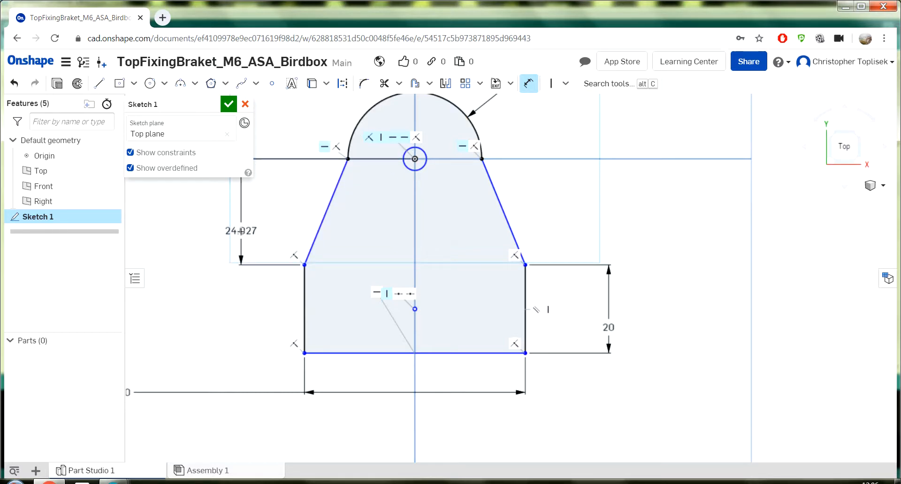
click(241, 233)
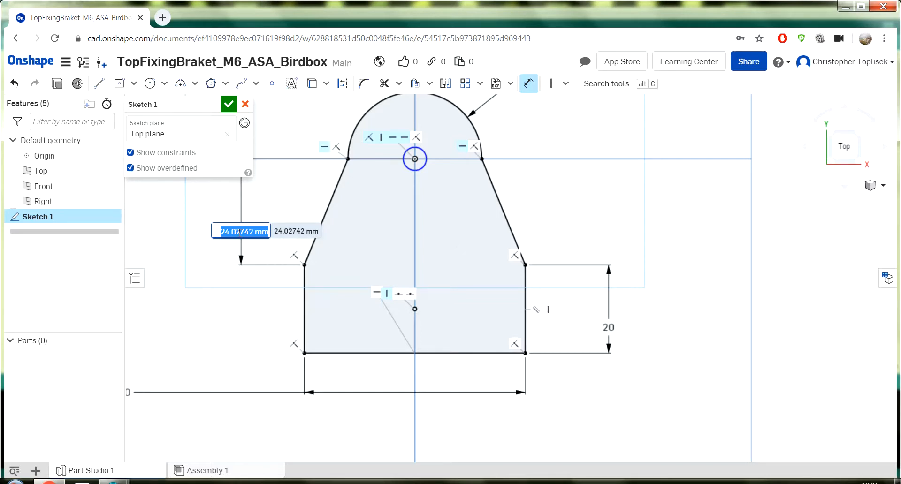
text(5)
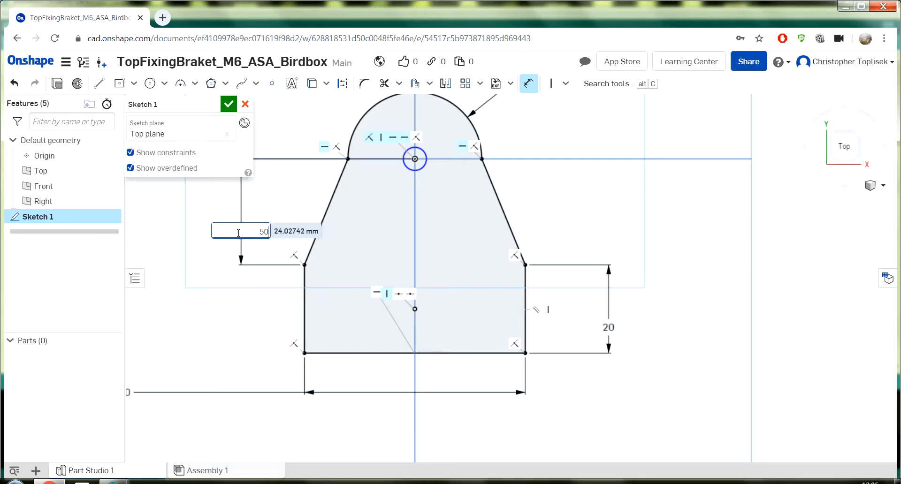
text(0)
key(Return)
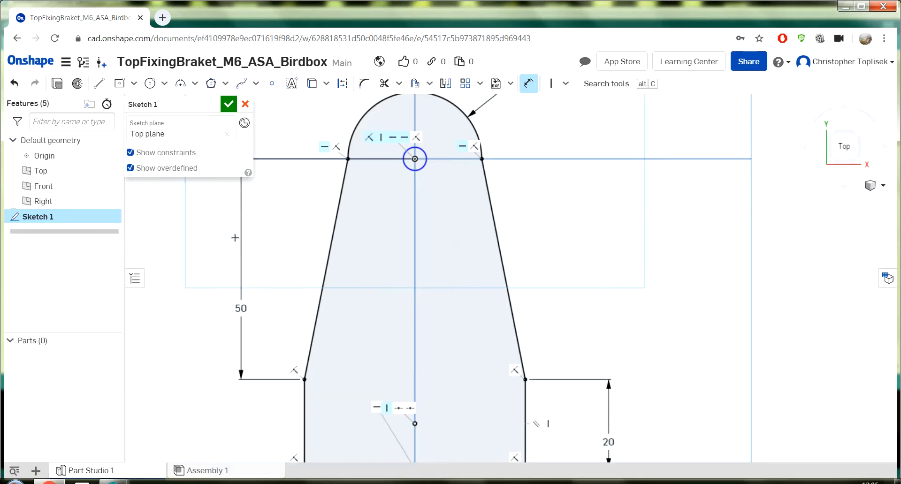
Sketch a circle about 12 mm in diameter on the vertical centreline, below the small circle at the arc's centre
scroll(417, 241, up, 3)
scroll(410, 243, down, 4)
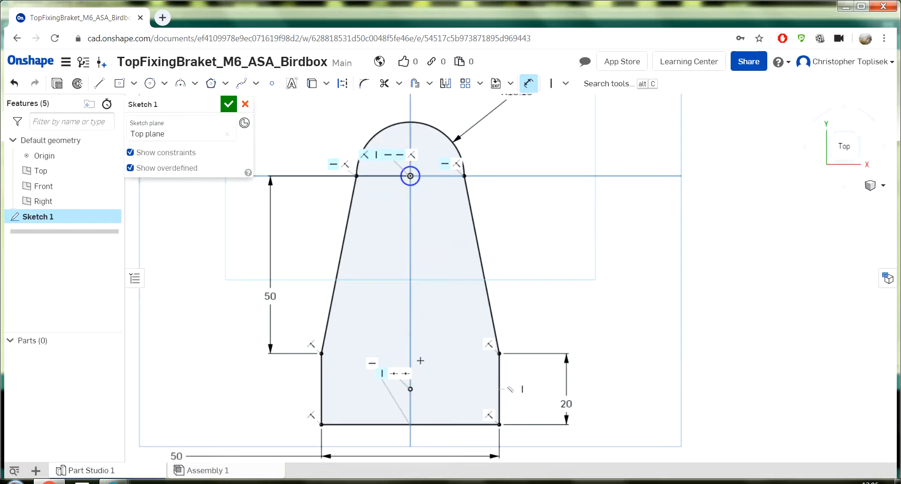
scroll(421, 361, up, 1)
scroll(438, 267, down, 2)
scroll(394, 361, up, 1)
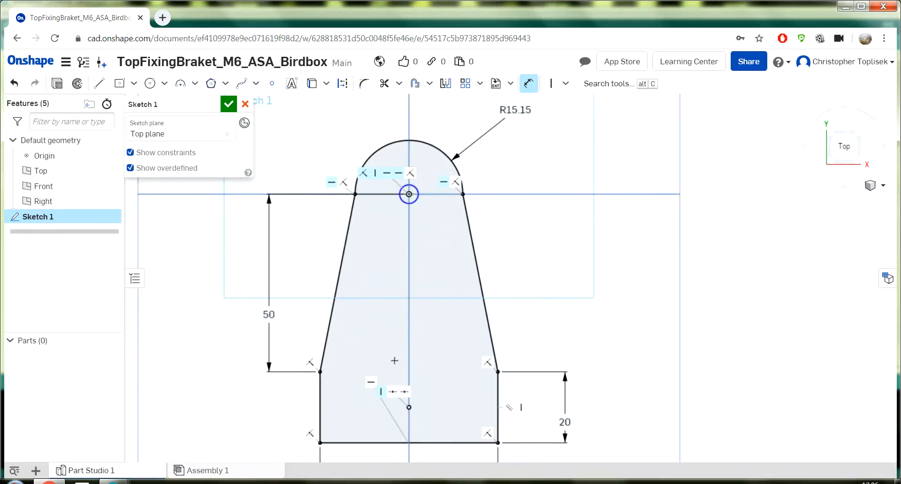
scroll(394, 399, down, 2)
scroll(393, 399, up, 2)
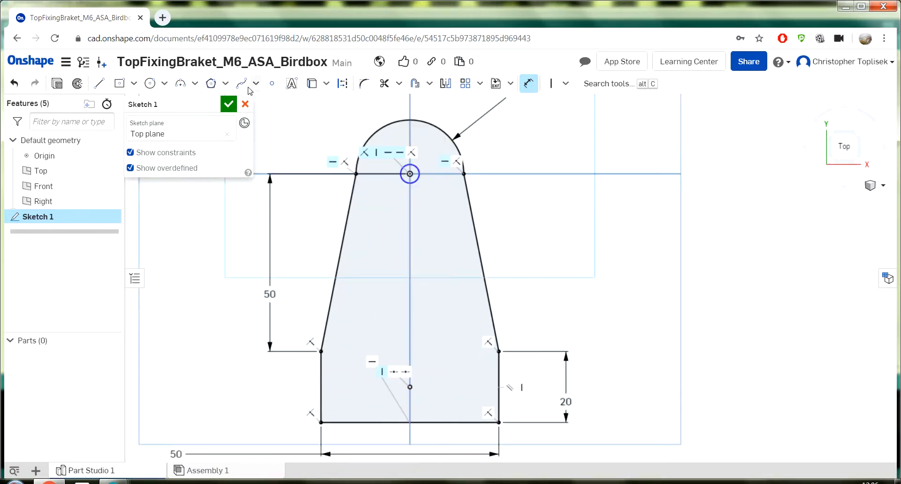
click(149, 83)
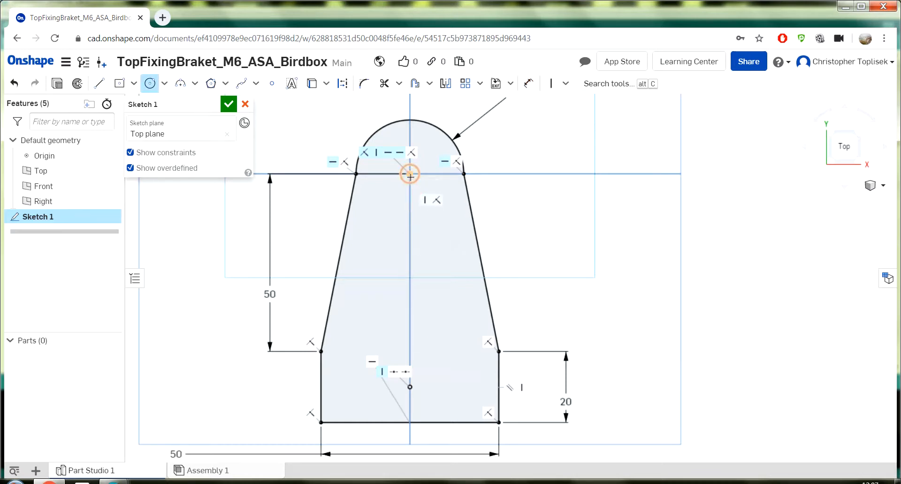
click(409, 251)
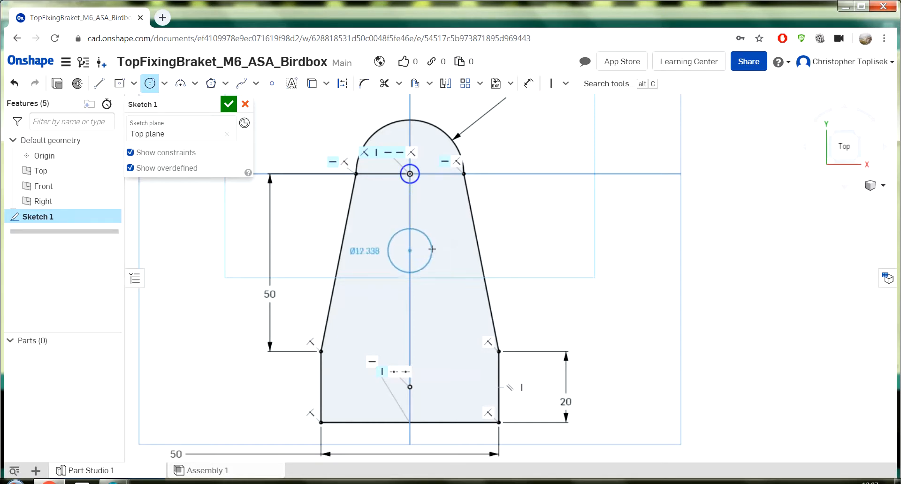
click(432, 249)
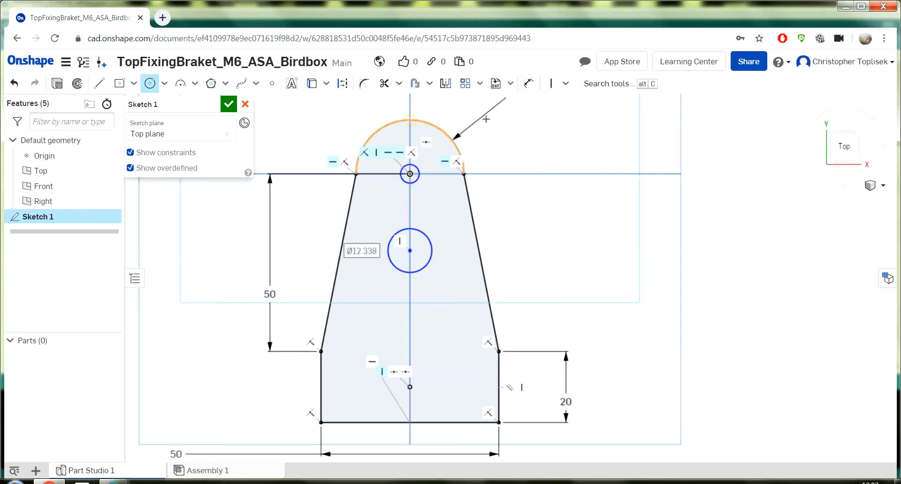
Dimension the lower circle's diameter and set it to 14 mm
click(431, 245)
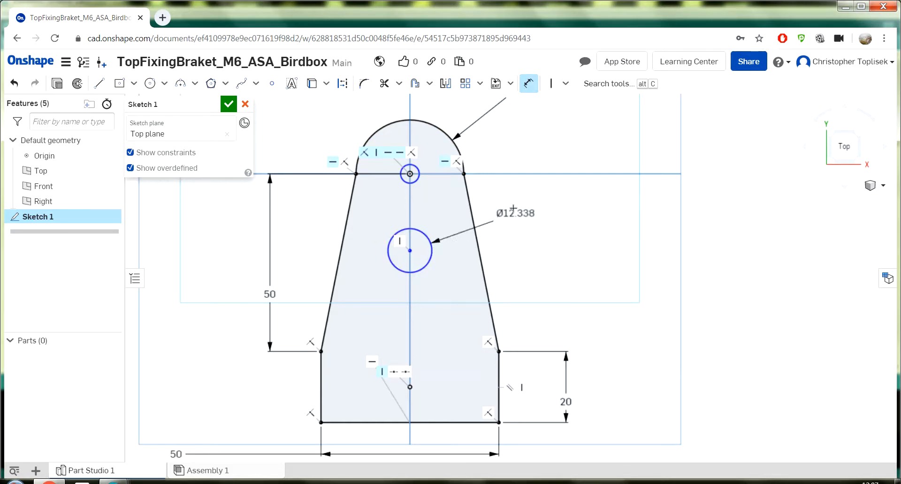
click(509, 205)
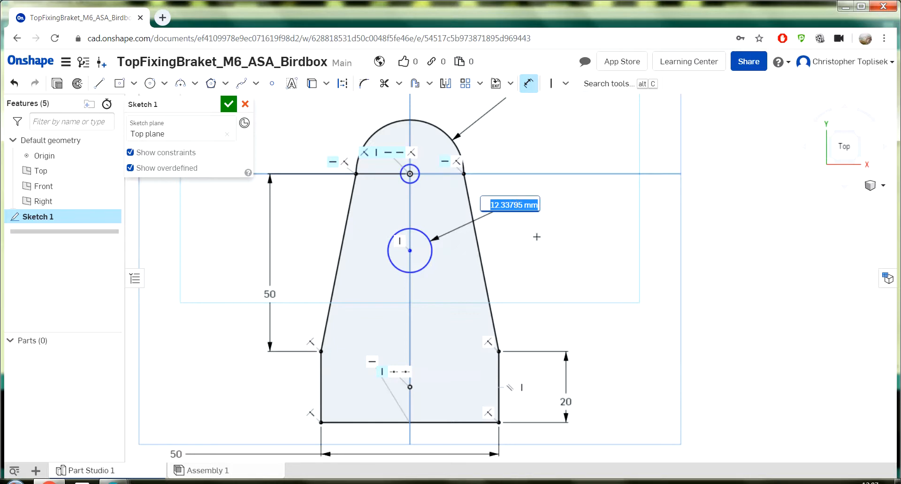
text(1)
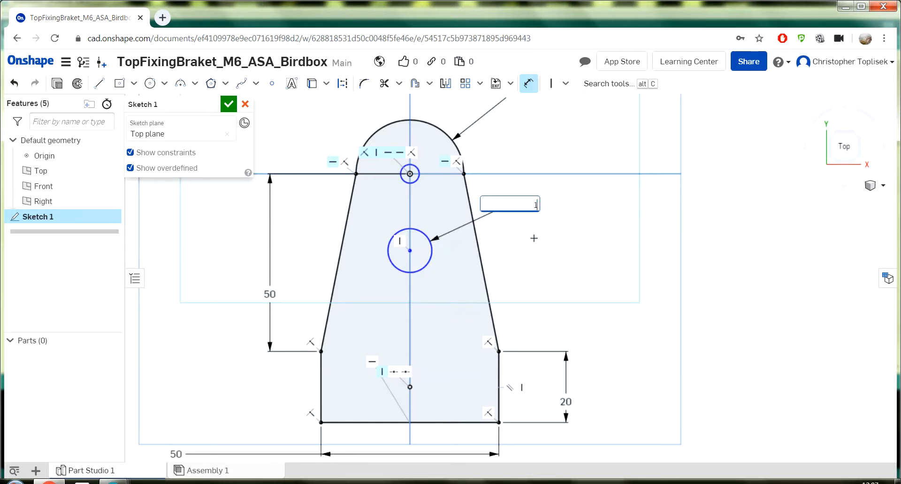
text(4)
key(Return)
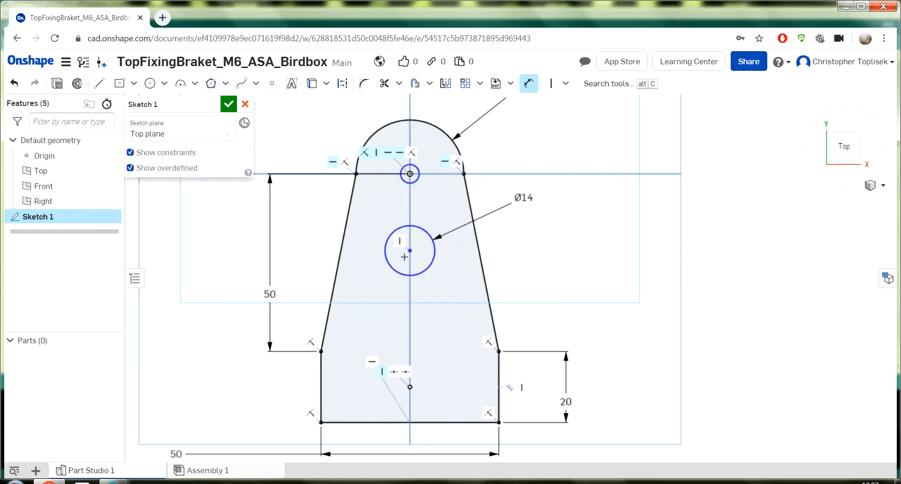
Dimension the small circle at the arc's centre and set its diameter to 6.3 mm
click(418, 181)
click(521, 151)
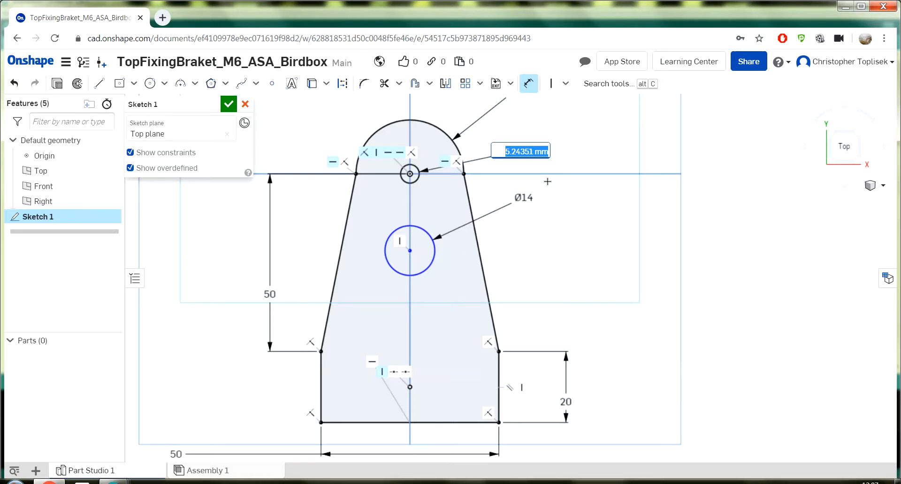
text(6.3)
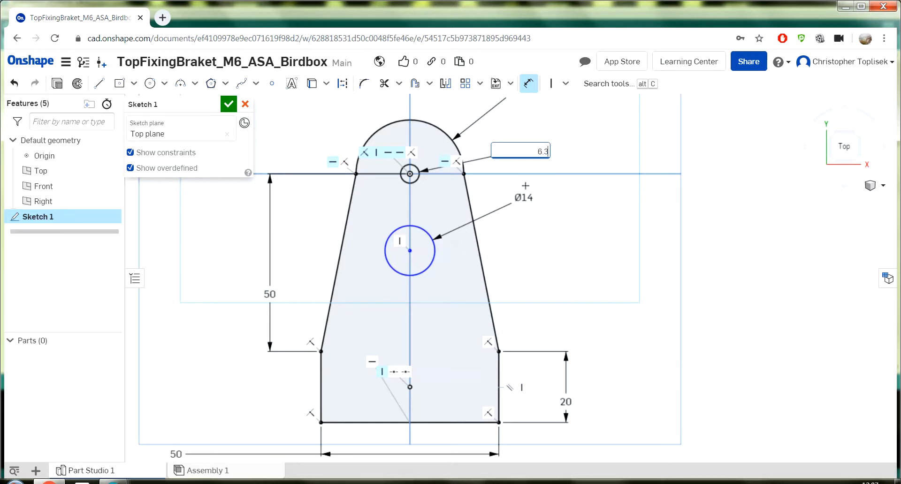
key(Return)
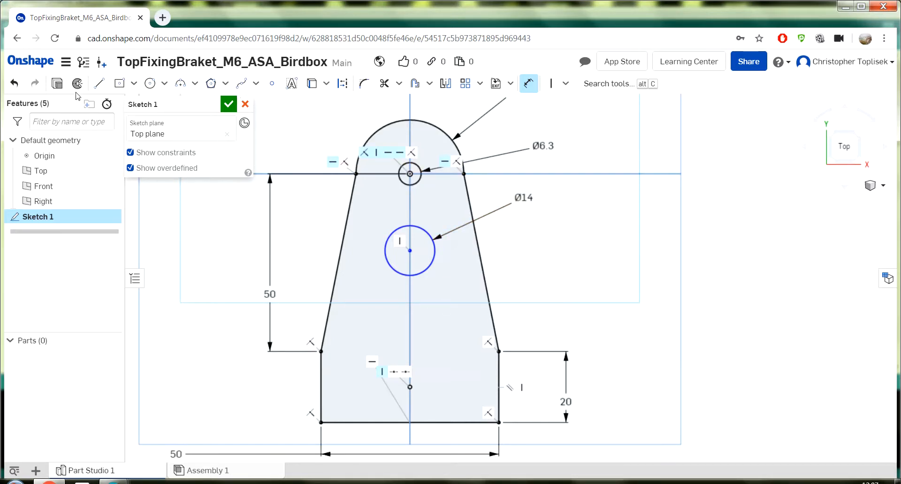
Draw two vertical lines about 15 mm long from the left and right sides of the 6.3 mm circle down to the 14 mm circle
click(100, 88)
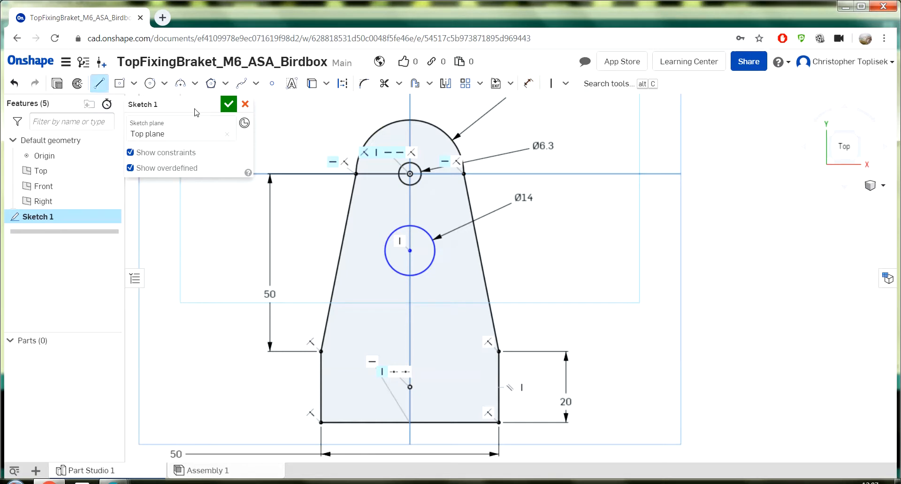
click(399, 174)
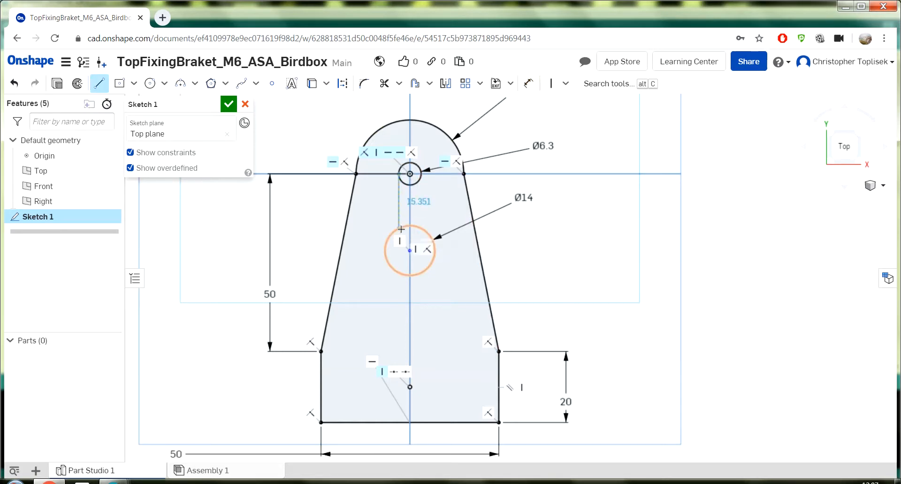
click(399, 229)
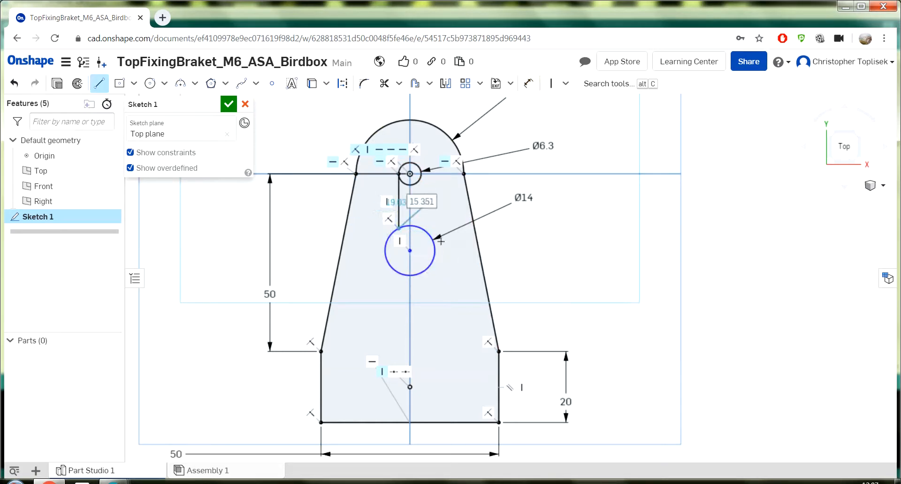
key(Escape)
click(99, 83)
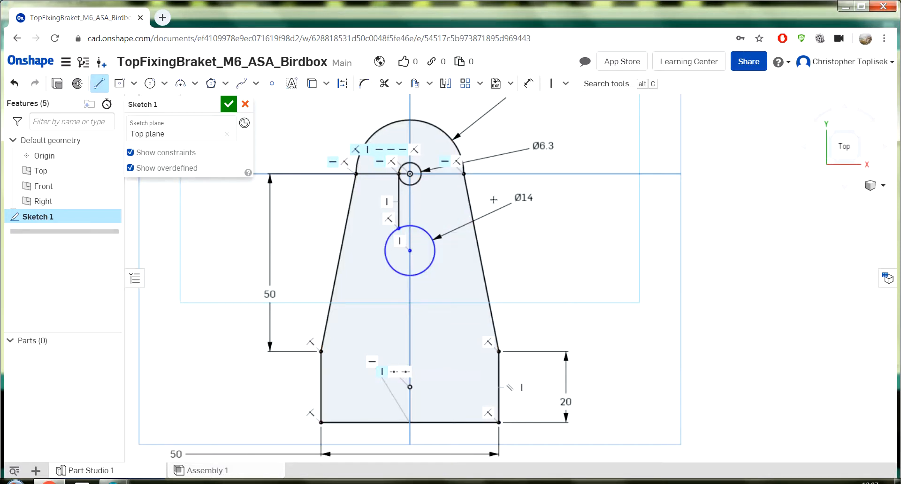
click(420, 173)
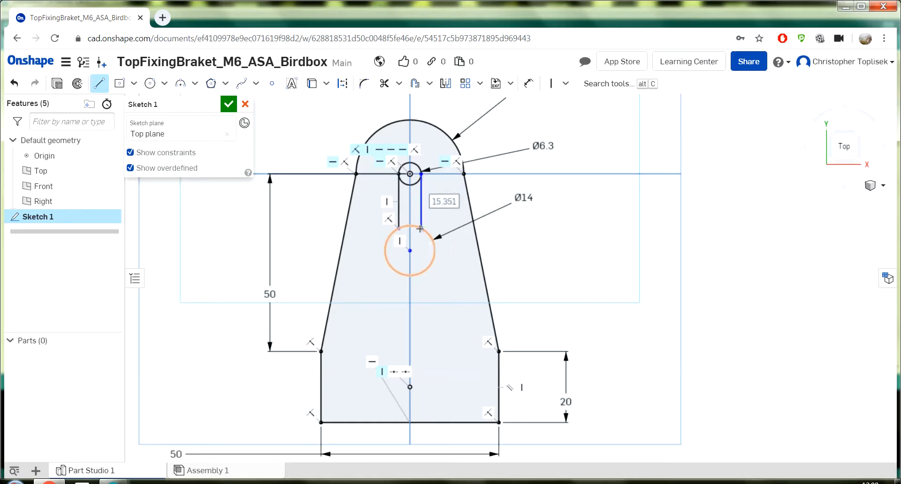
click(420, 228)
key(Escape)
Trim the small circle's lower half and the 14 mm circle's upper arc between the two vertical lines to form a keyhole
scroll(409, 232, up, 3)
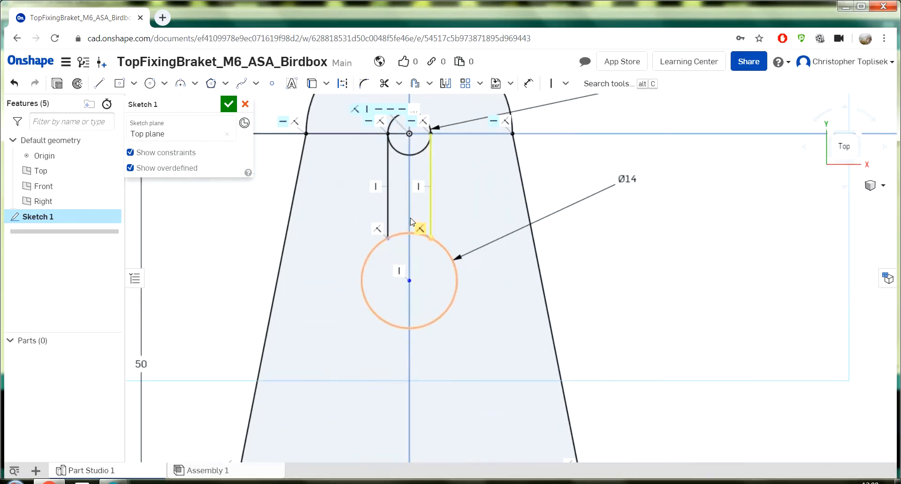
click(385, 84)
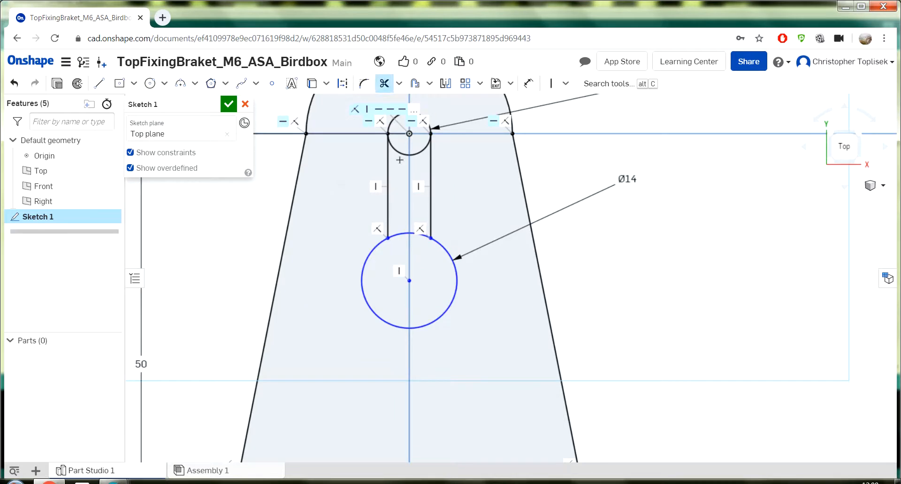
click(400, 152)
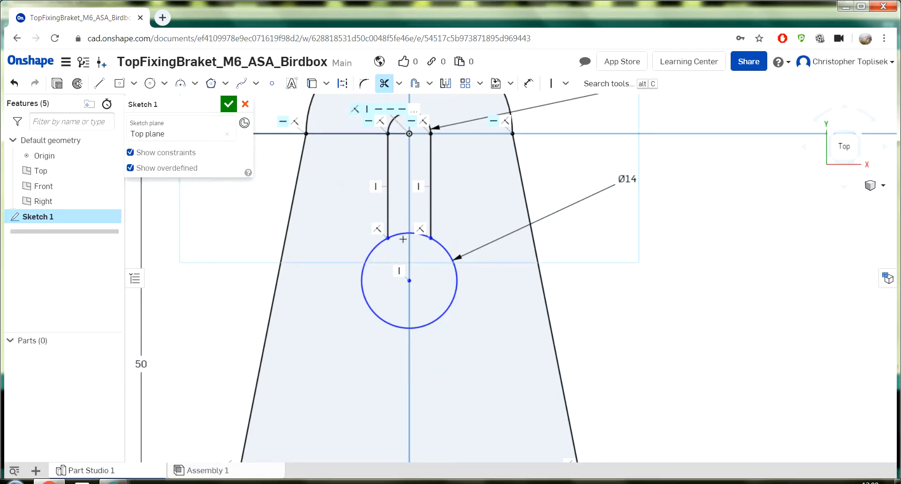
click(402, 234)
Dimension the length of the keyhole slot's right vertical line and set it to 9 mm
scroll(387, 232, up, 1)
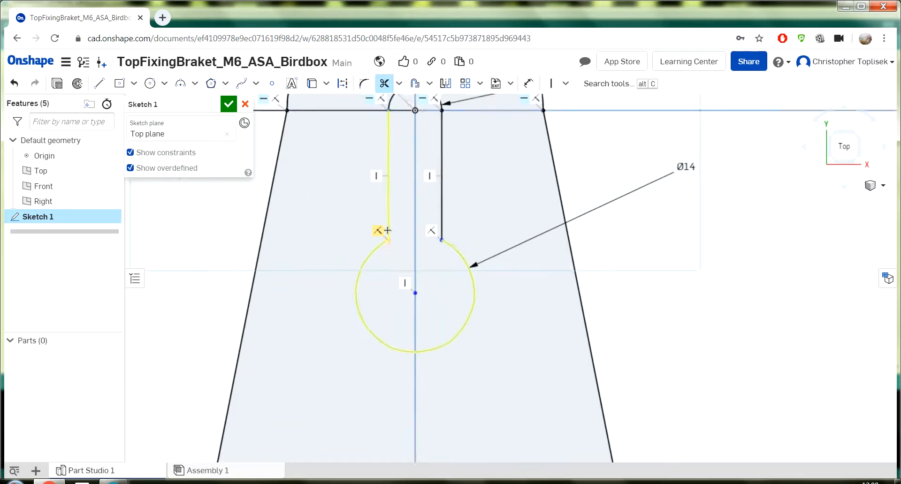
scroll(389, 230, down, 5)
scroll(394, 227, up, 1)
scroll(398, 225, down, 3)
scroll(405, 222, up, 3)
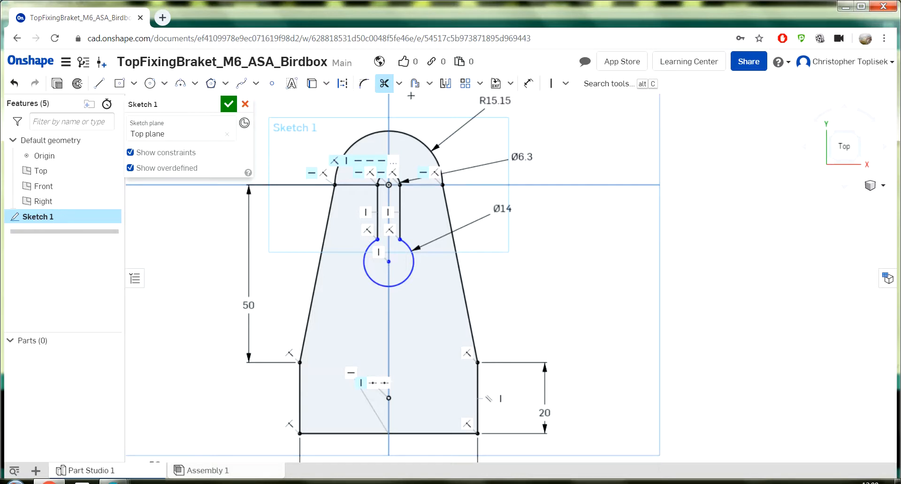
click(529, 83)
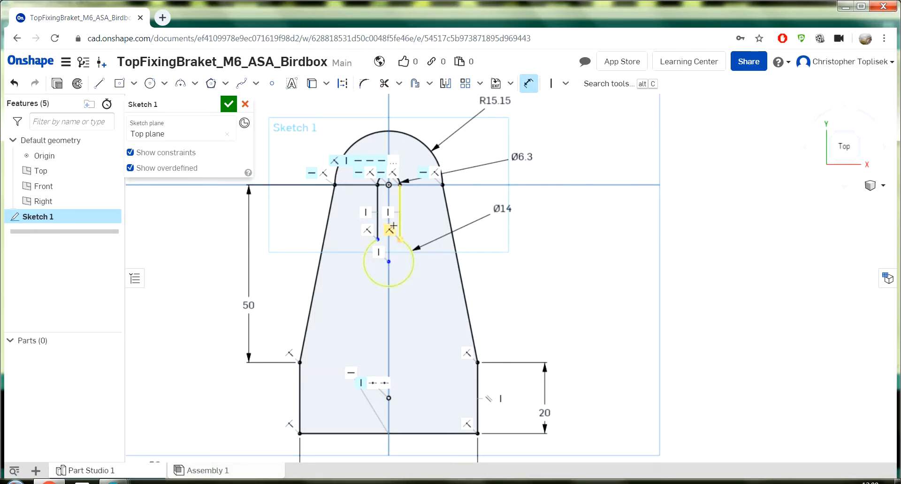
scroll(405, 232, down, 3)
scroll(406, 232, up, 5)
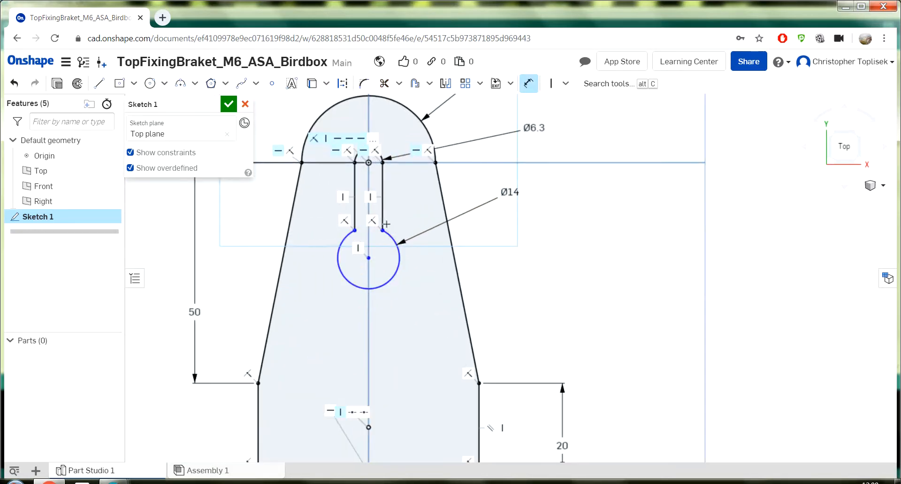
click(394, 196)
click(548, 202)
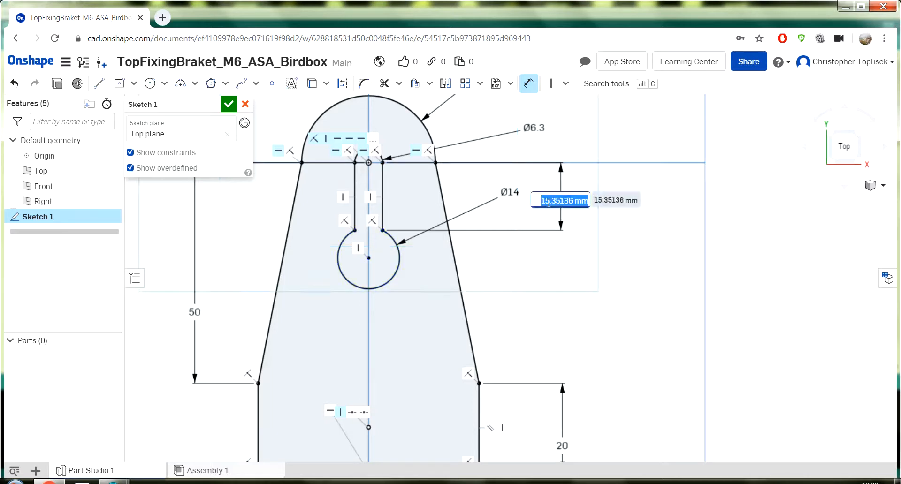
text(9)
key(Return)
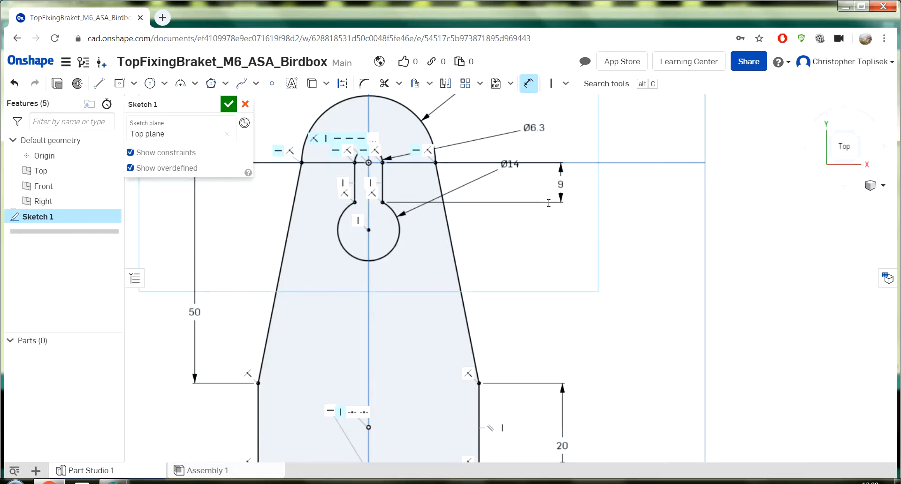
scroll(374, 302, up, 3)
scroll(362, 282, down, 6)
scroll(328, 347, up, 3)
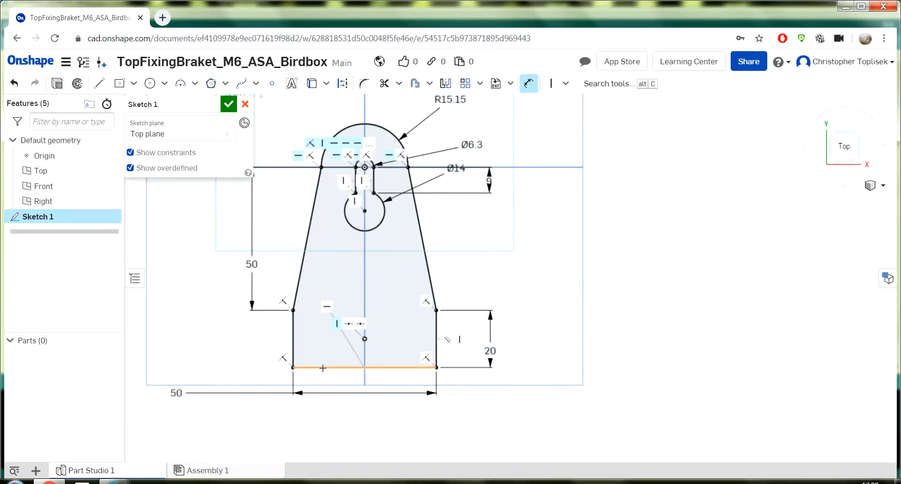
Draw a circle 6.3 mm in diameter on the vertical centreline below the keyhole, just above the bracket's base section
scroll(321, 357, down, 3)
scroll(309, 310, up, 1)
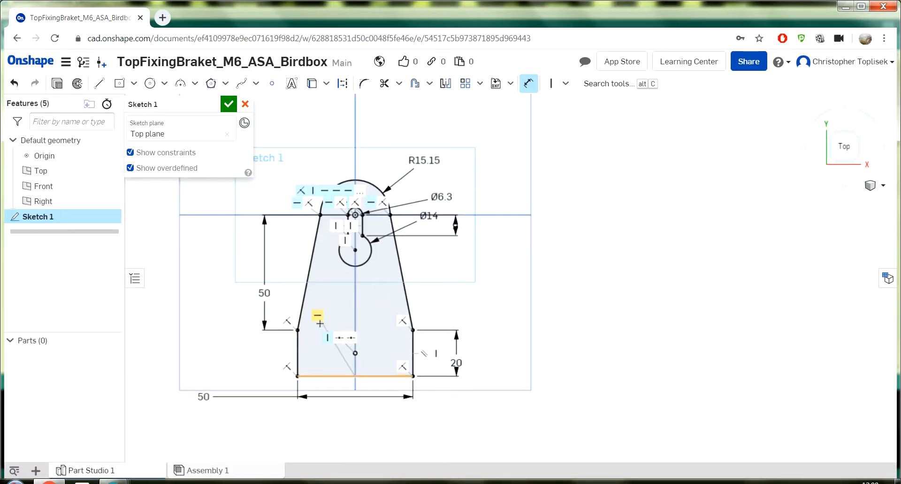
scroll(337, 357, up, 2)
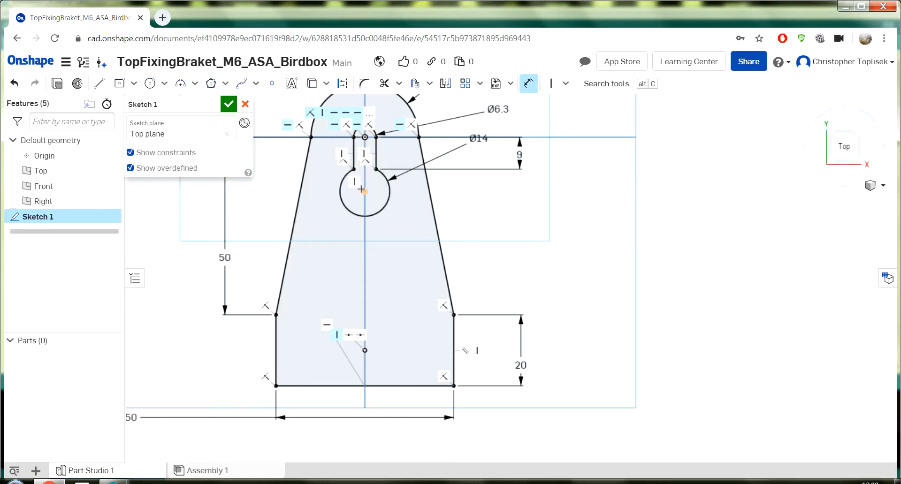
scroll(335, 361, up, 2)
scroll(336, 360, down, 6)
scroll(317, 424, up, 4)
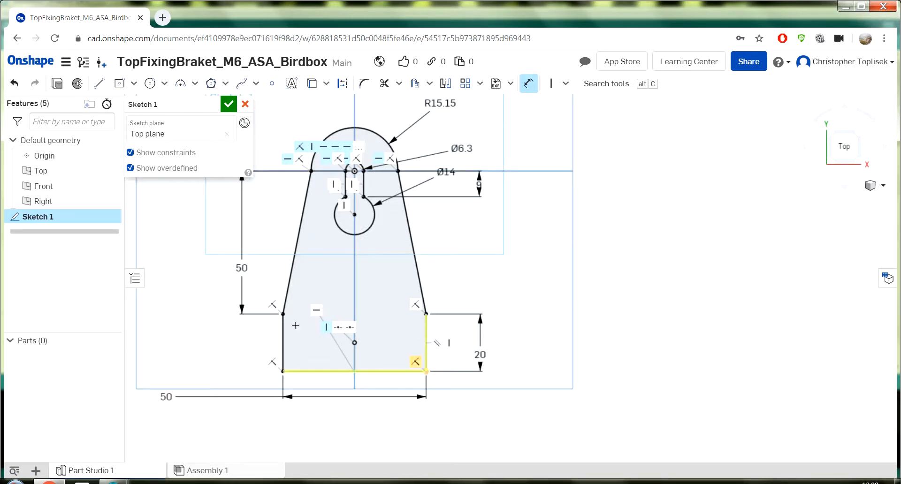
scroll(242, 337, up, 1)
scroll(263, 356, down, 1)
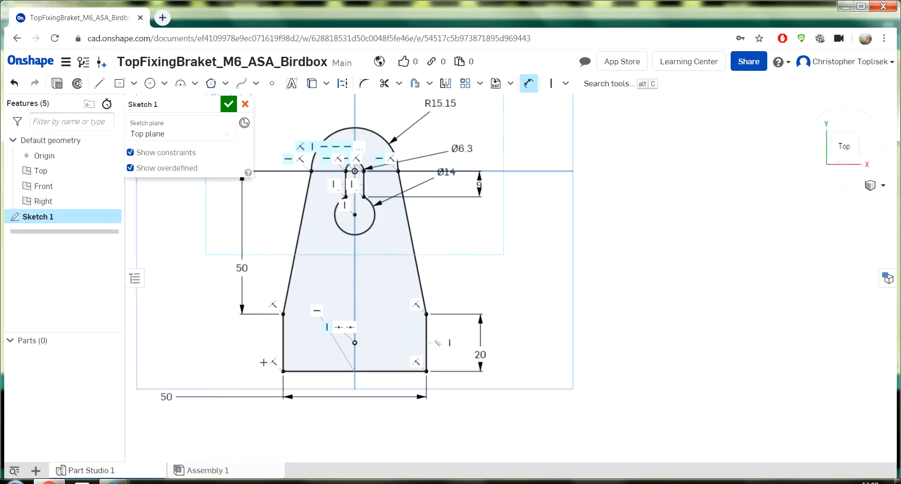
scroll(265, 358, up, 2)
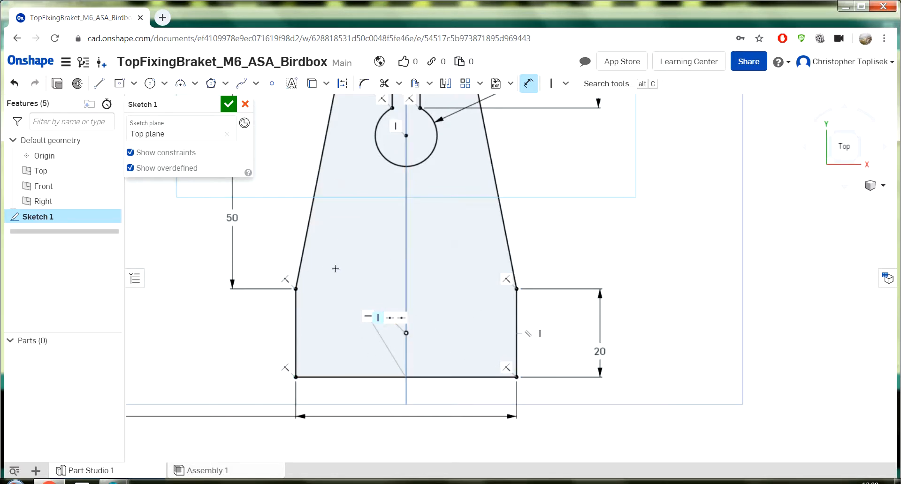
click(150, 85)
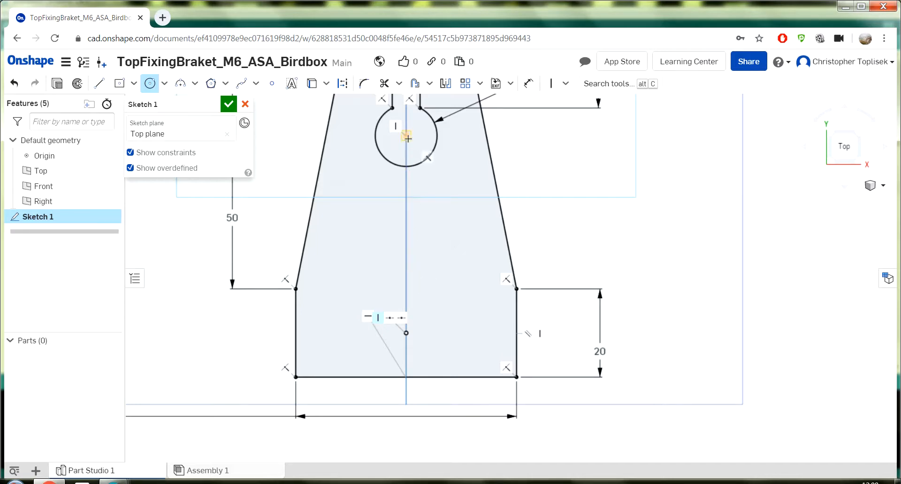
click(406, 271)
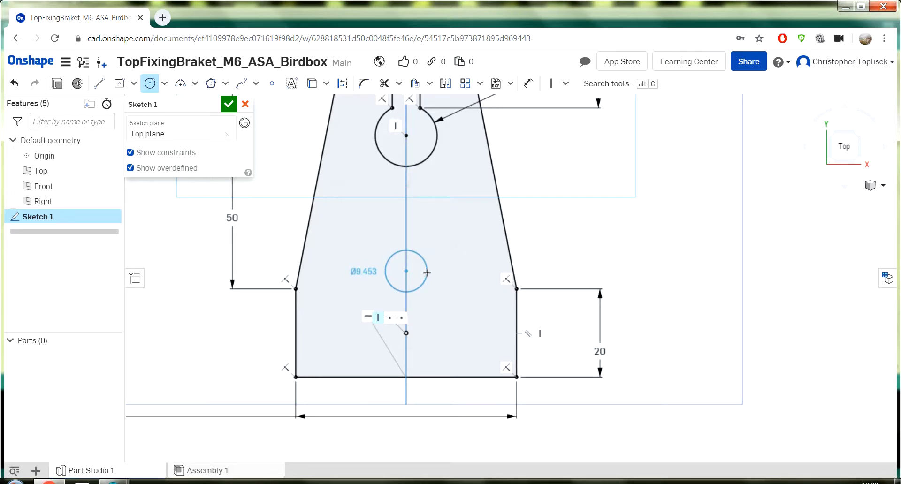
text(6.3)
key(Return)
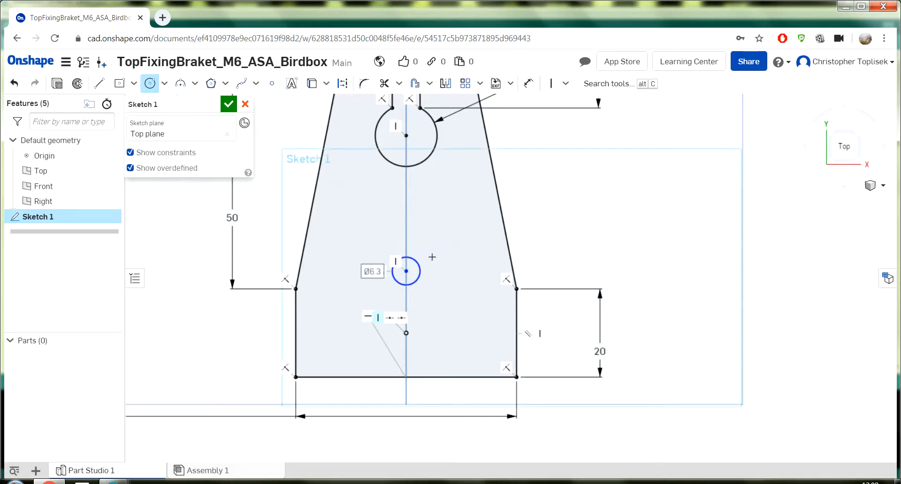
Dimension the new lower circle's diameter and set it to 4.2 mm
click(529, 83)
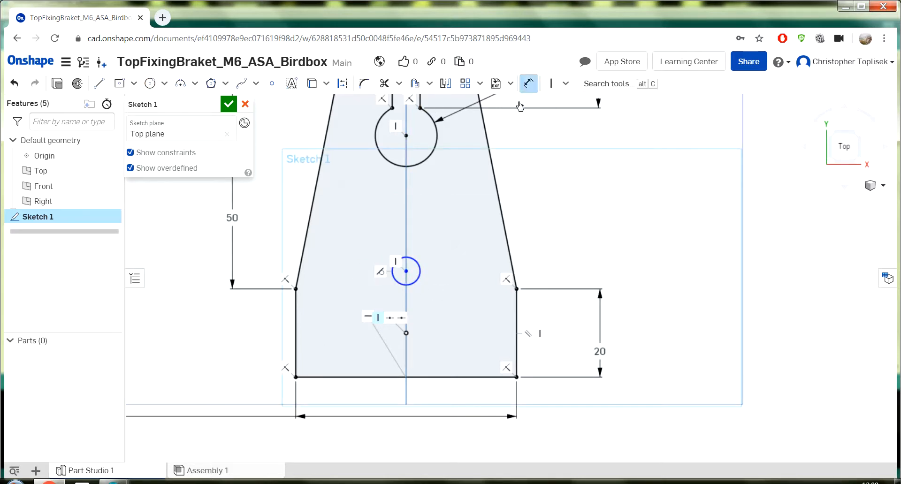
click(418, 267)
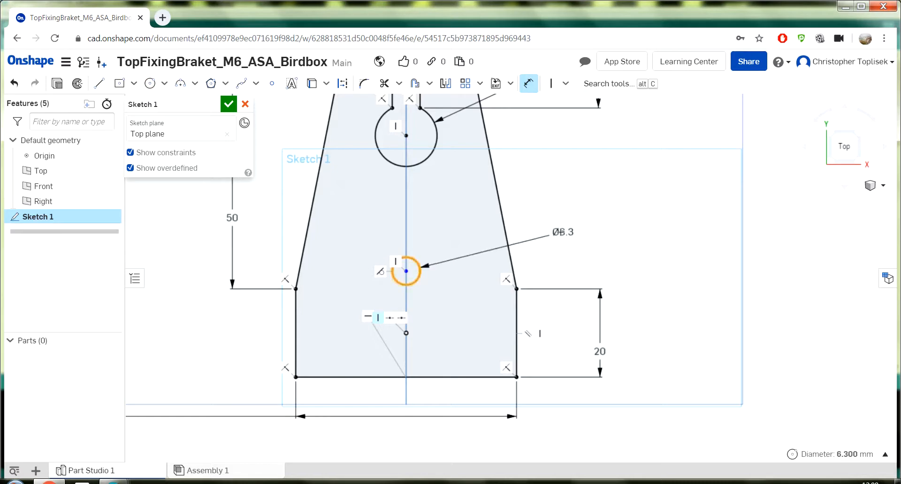
click(621, 263)
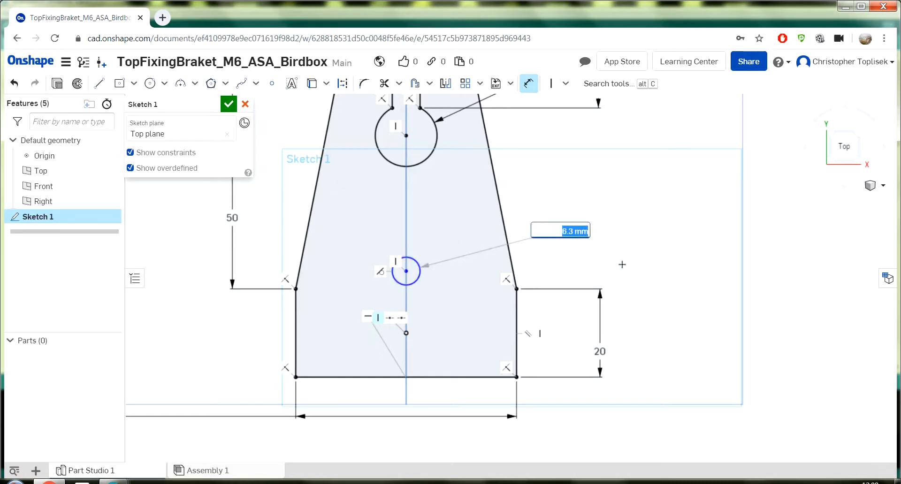
text(4)
text(.2)
key(Return)
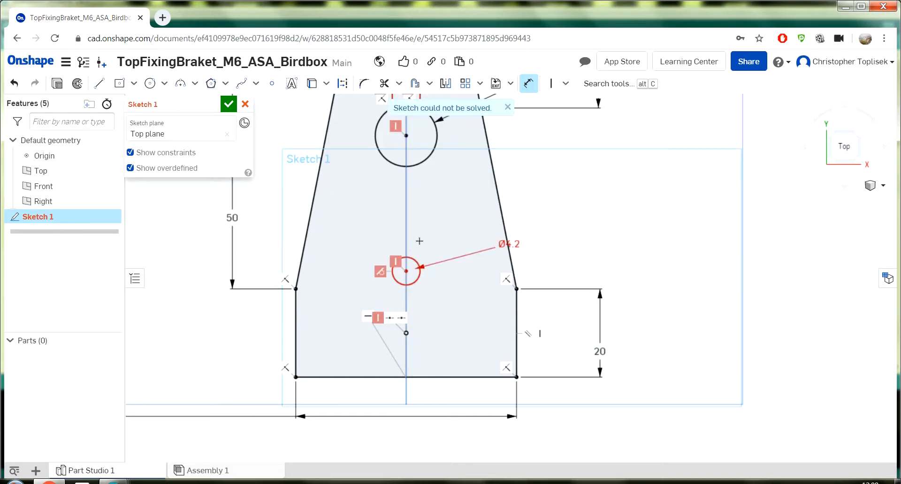
Delete the conflicting constraint beside the lower circle that ties it to the keyhole geometry
scroll(418, 242, up, 2)
scroll(410, 237, down, 4)
scroll(394, 239, up, 1)
scroll(385, 241, up, 1)
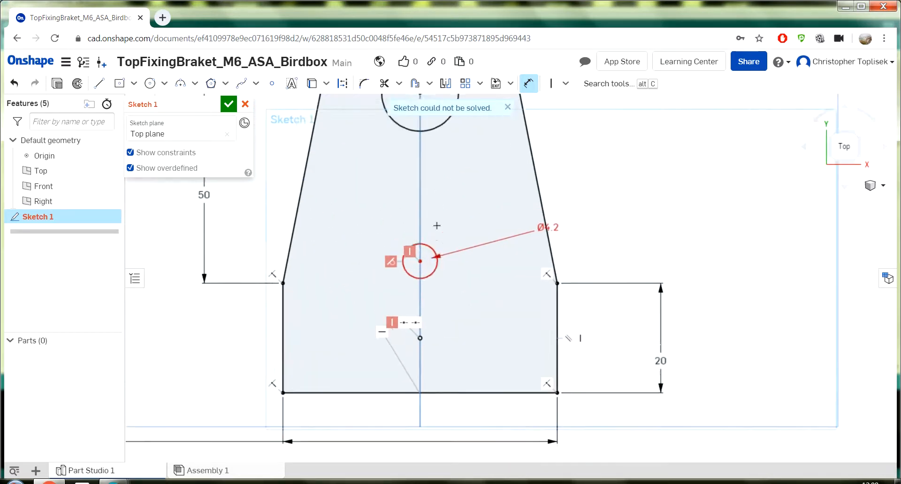
scroll(422, 235, down, 3)
scroll(432, 183, up, 2)
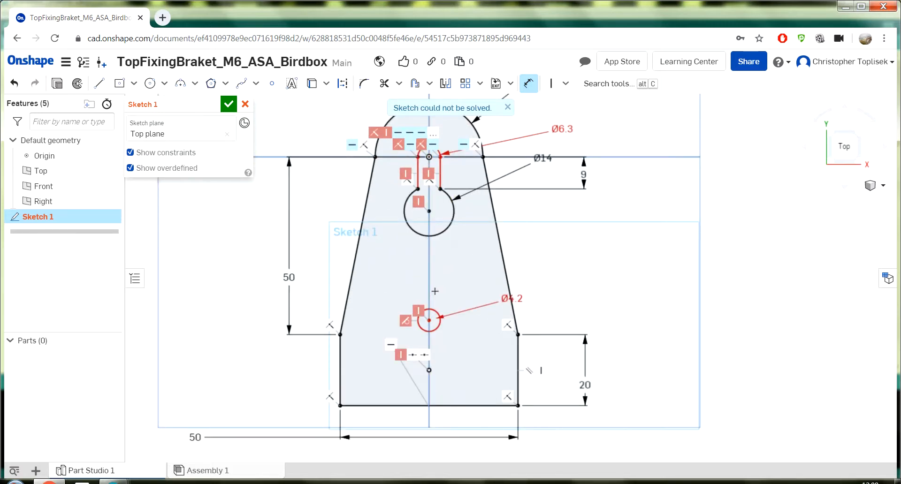
scroll(435, 296, down, 1)
scroll(440, 316, up, 4)
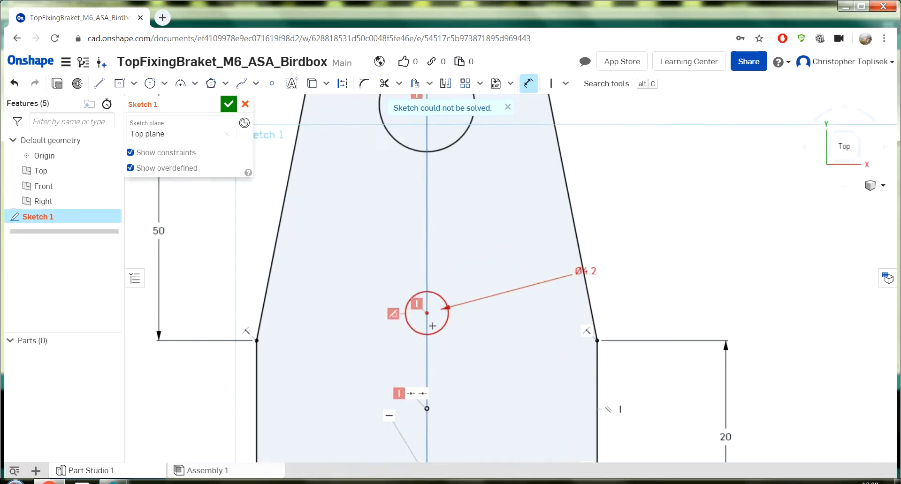
scroll(441, 319, up, 1)
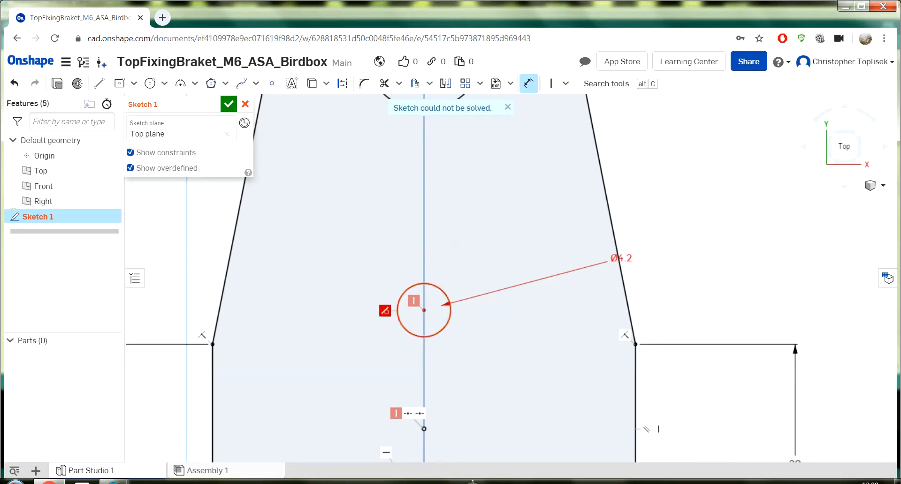
key(Delete)
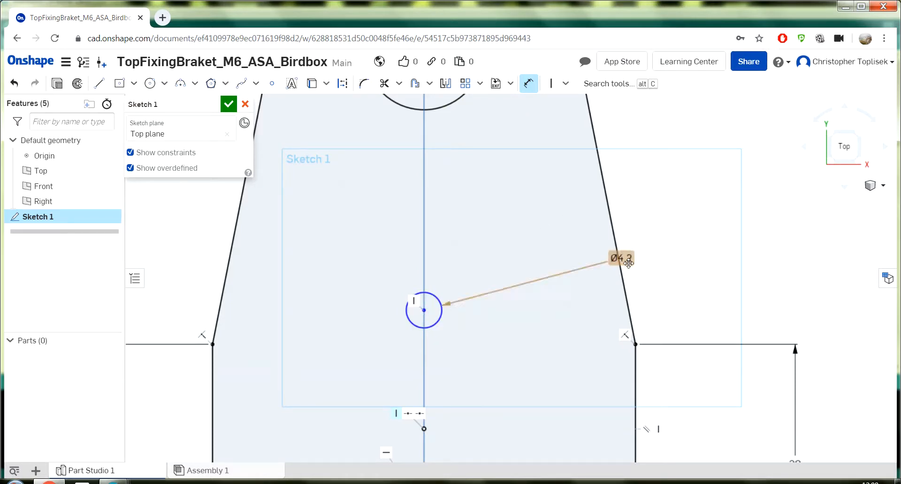
Move the lower circle's 4.2 mm diameter label outside the bracket's tapered right edge
scroll(626, 268, down, 3)
scroll(624, 263, up, 5)
scroll(622, 260, down, 1)
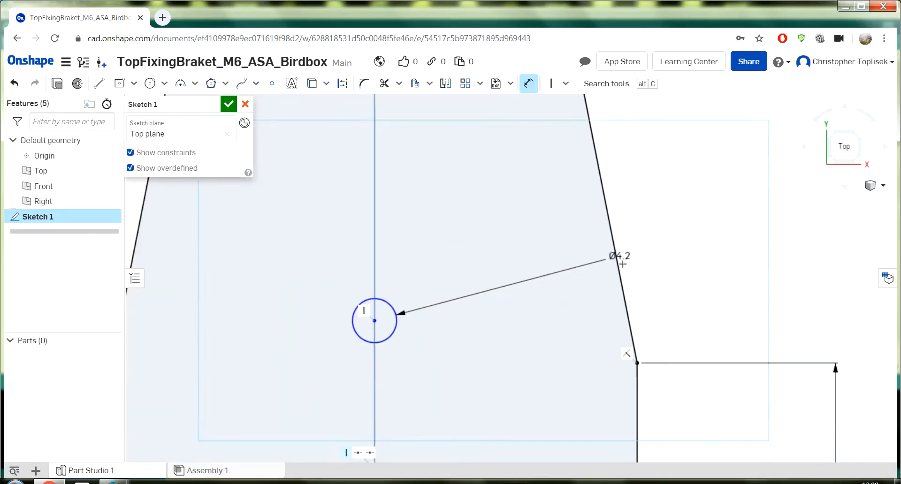
drag(620, 257, 687, 210)
scroll(556, 225, up, 2)
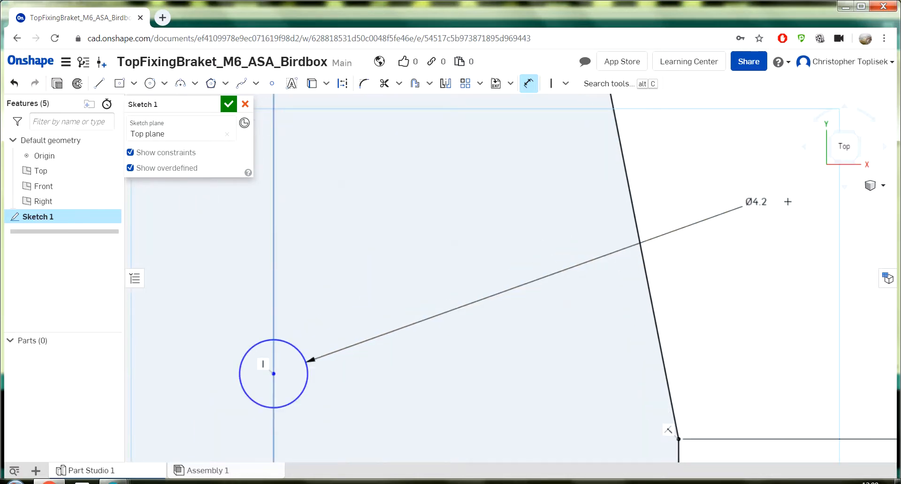
Dimension the vertical distance from the 4.2 mm circle's centre to the right corner between taper and base, and set it to 7 mm
scroll(230, 399, down, 4)
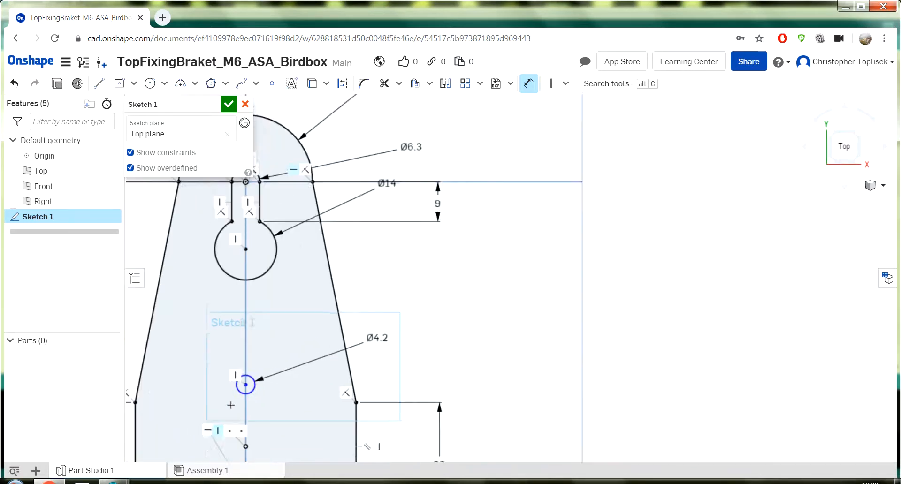
scroll(230, 405, down, 3)
scroll(197, 418, up, 5)
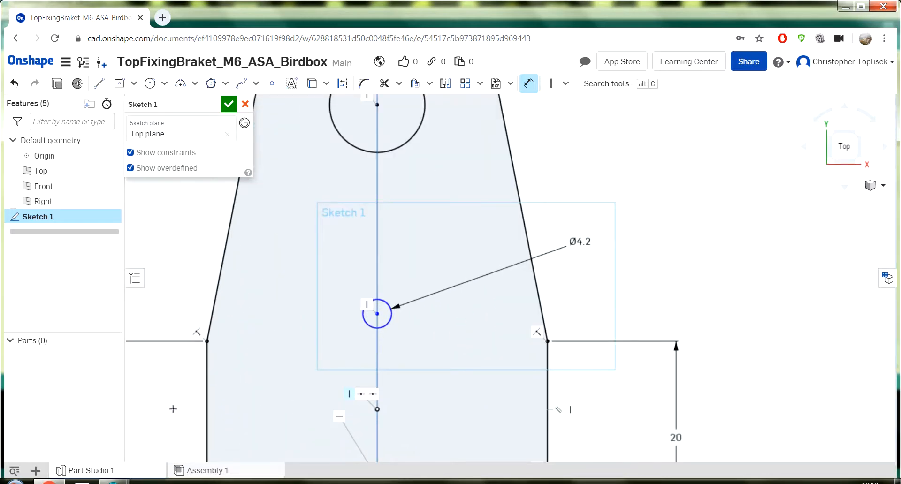
scroll(141, 424, down, 6)
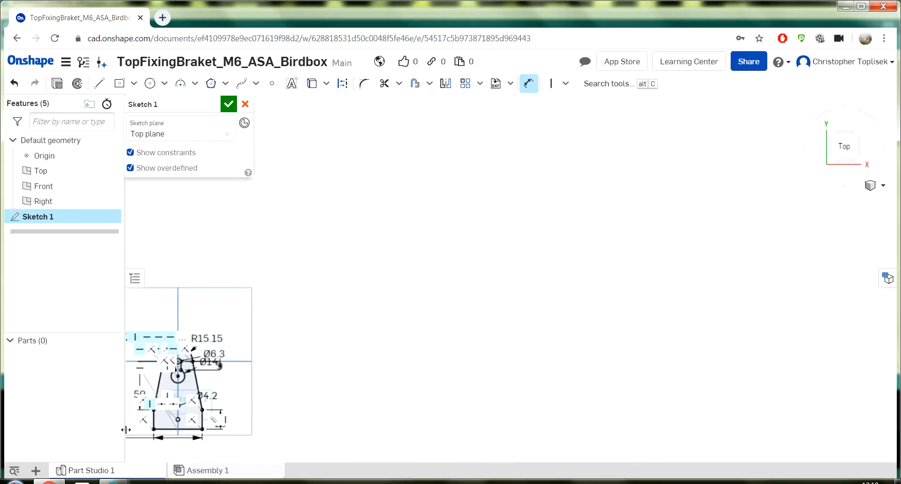
scroll(132, 430, up, 6)
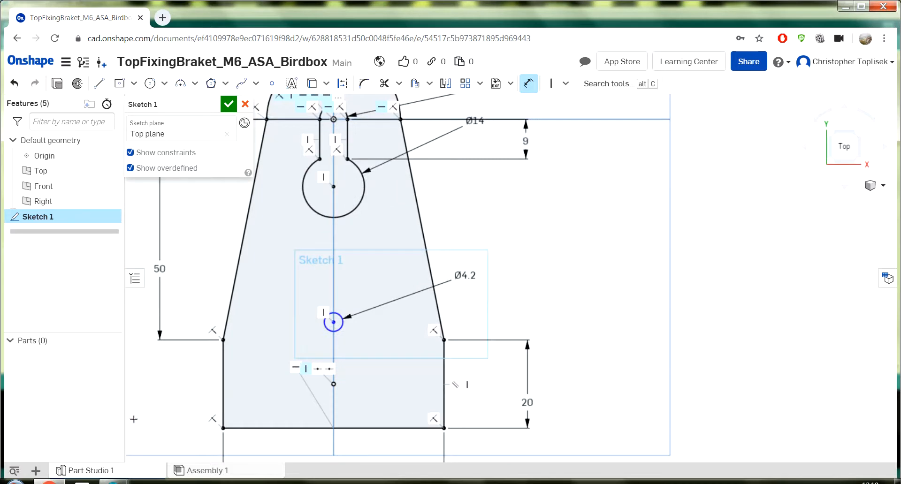
scroll(150, 247, up, 1)
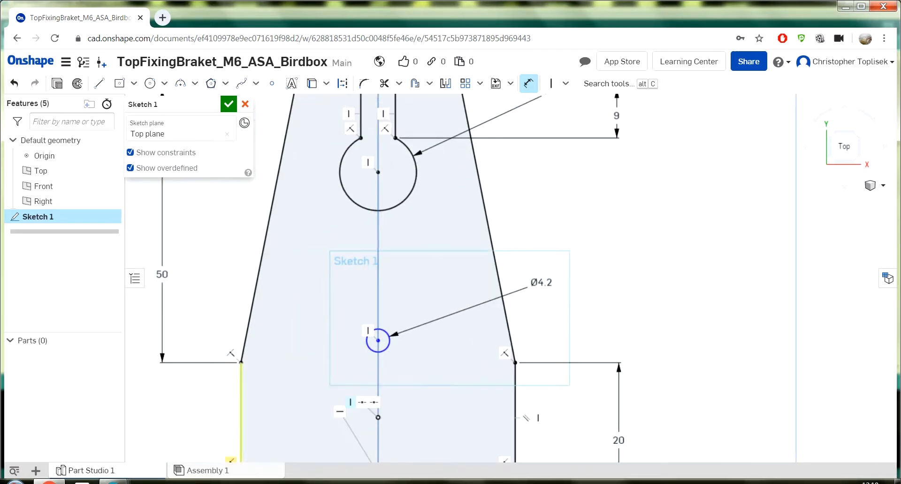
click(532, 85)
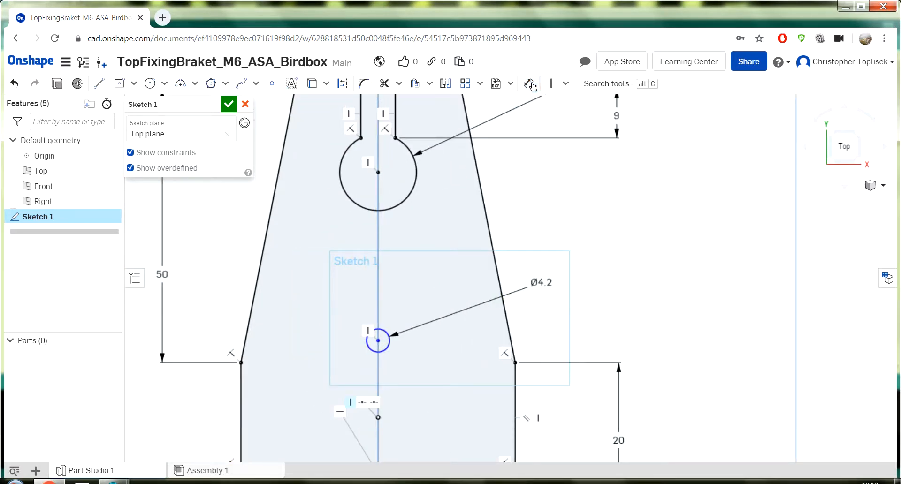
click(527, 85)
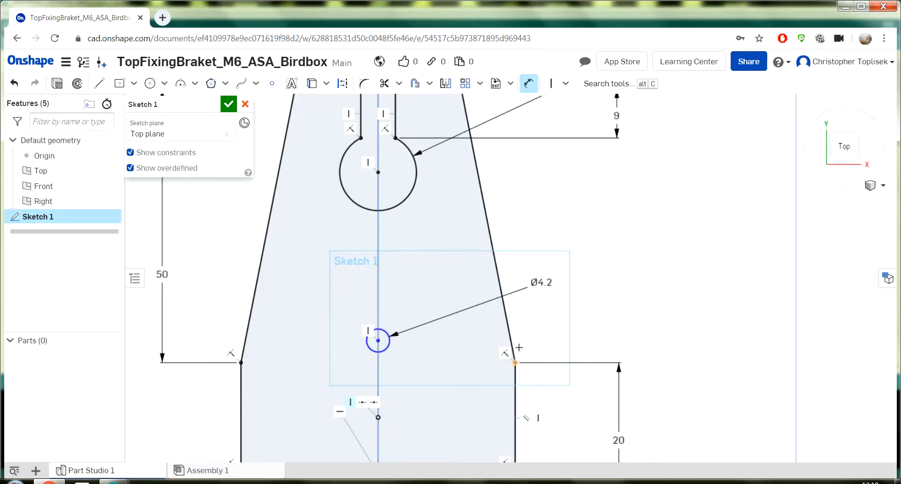
click(514, 363)
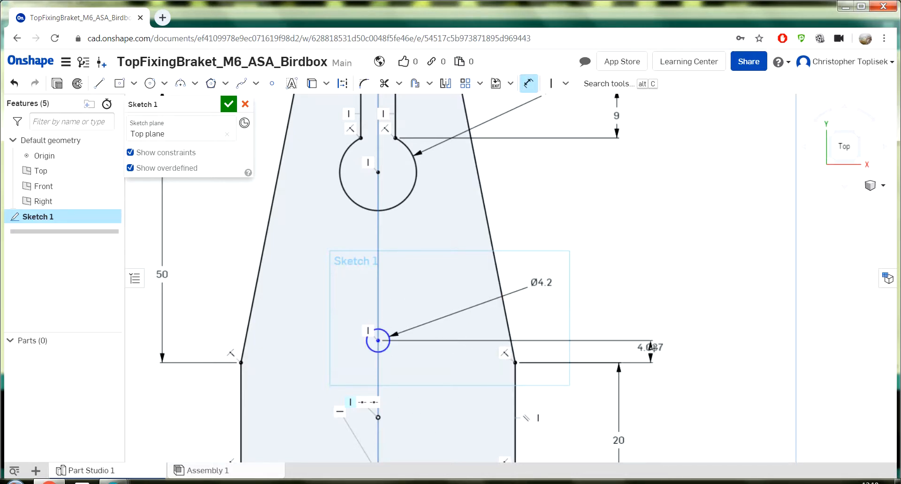
click(652, 347)
text(7)
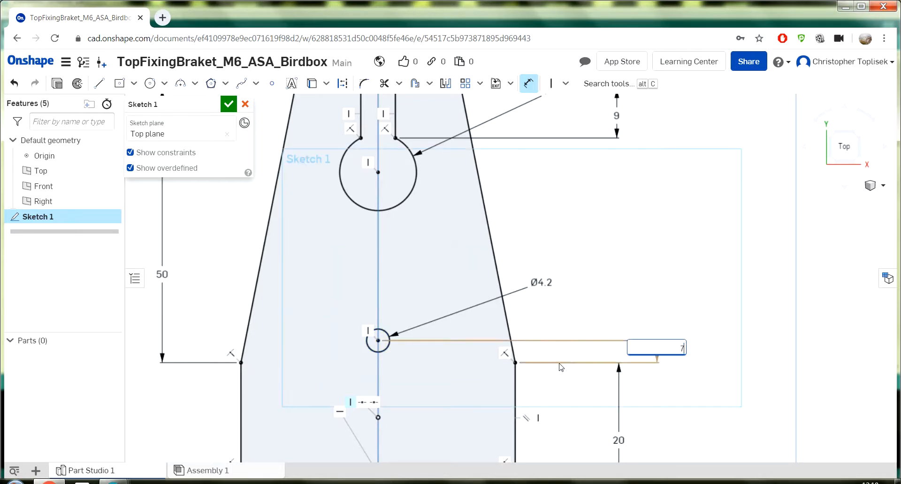
key(Return)
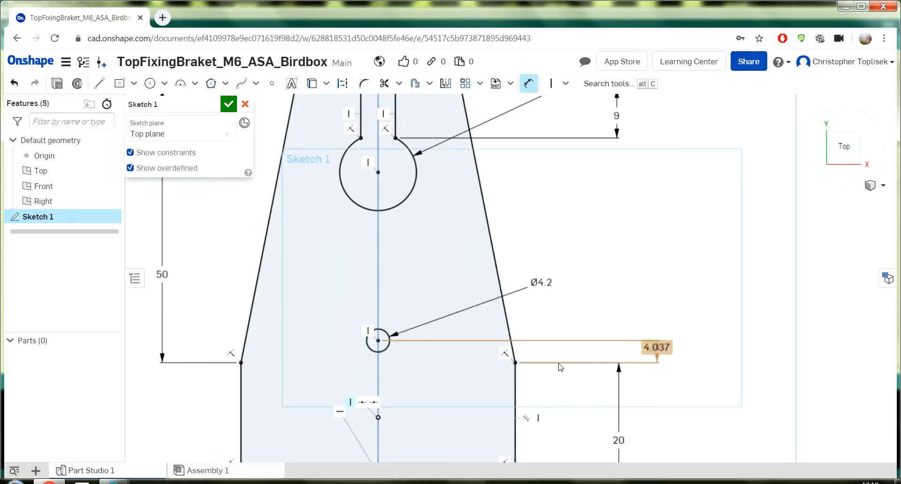
Draw a circle about 4.36 mm in diameter inside the base section, near its left edge
scroll(333, 353, up, 2)
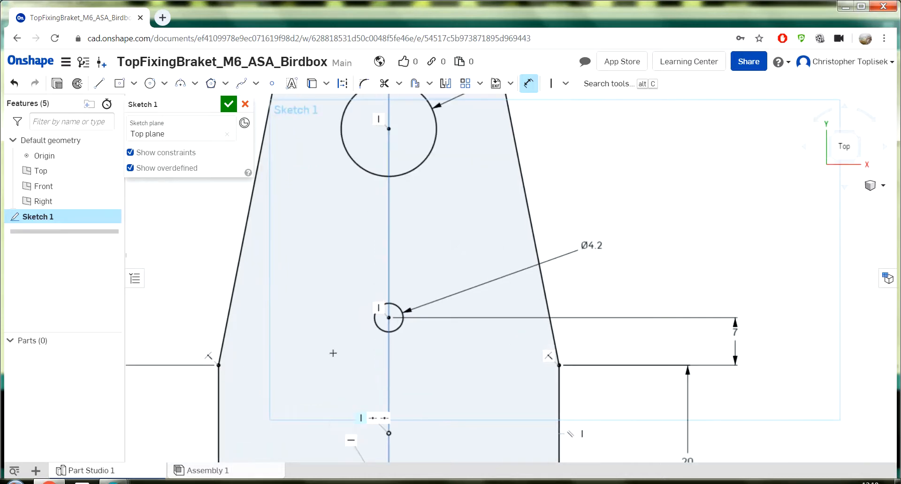
scroll(207, 336, down, 5)
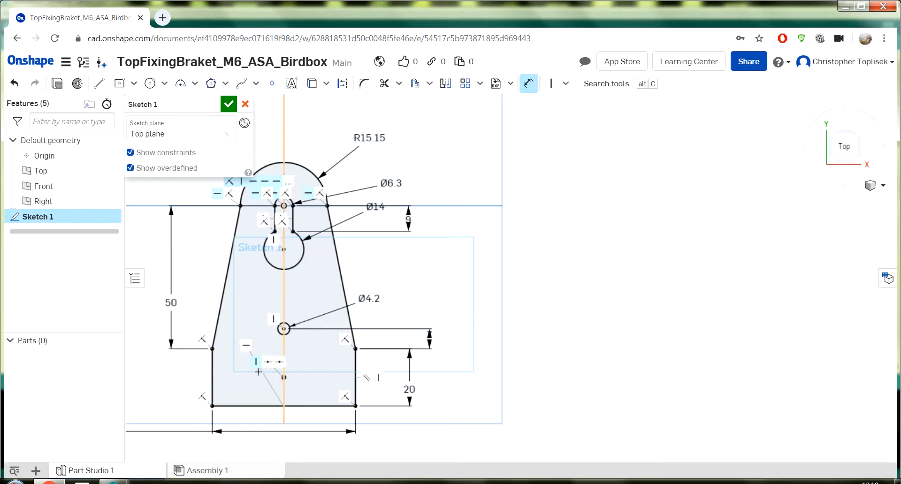
scroll(166, 411, up, 2)
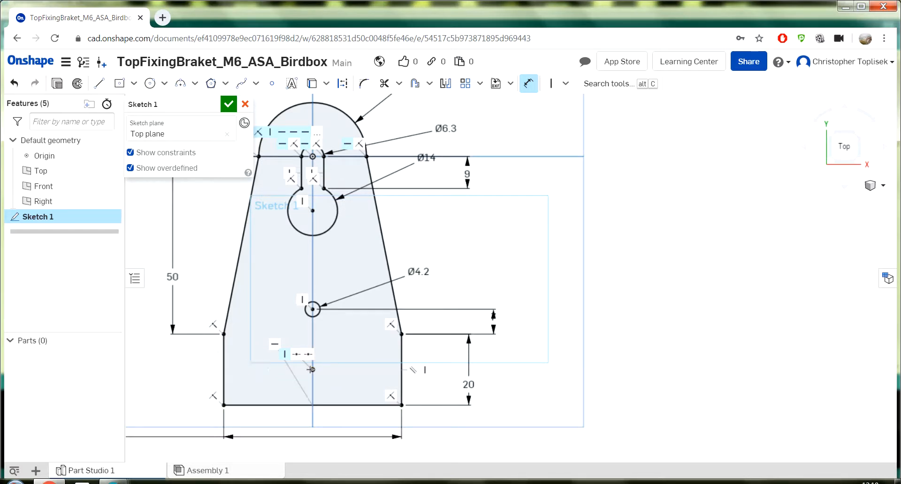
scroll(155, 375, up, 1)
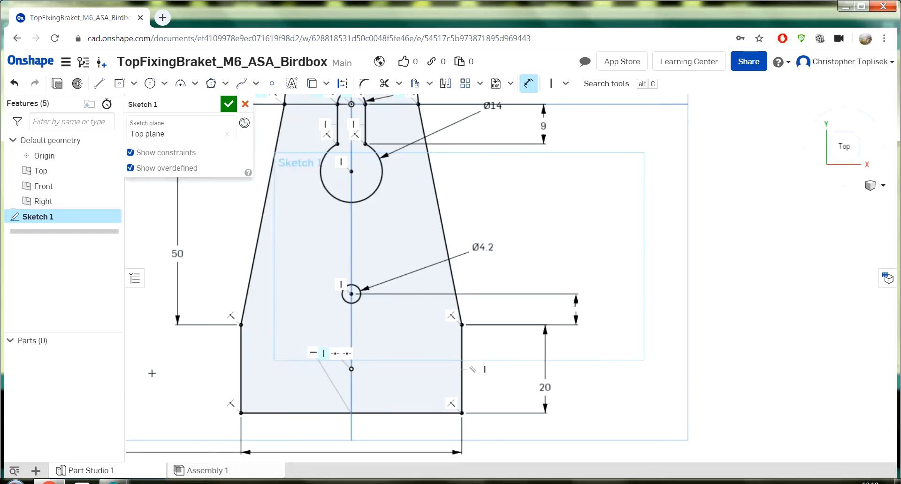
scroll(152, 373, down, 1)
scroll(145, 354, up, 1)
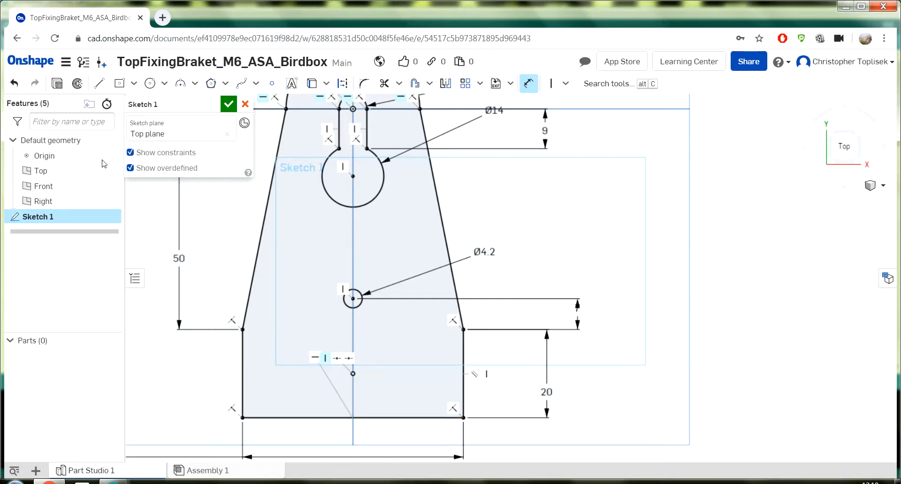
click(282, 128)
click(150, 86)
click(274, 364)
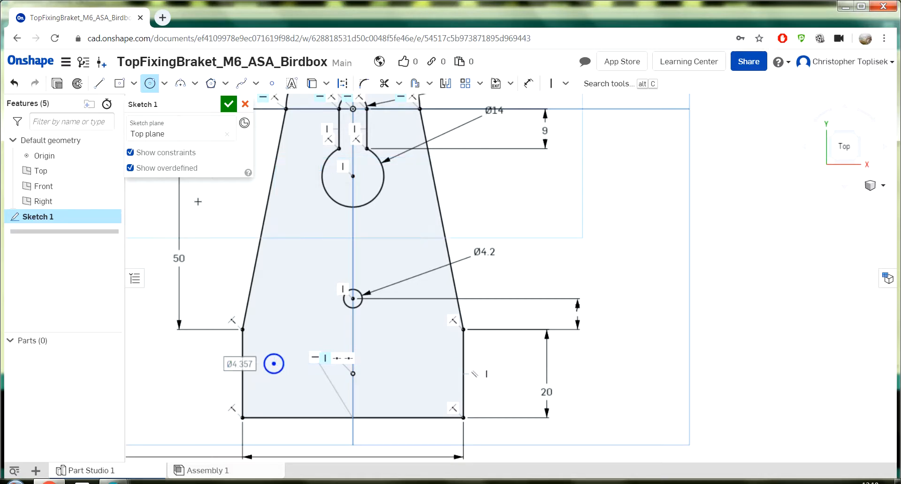
Dimension the horizontal distance from the base's left edge to the new circle's centre and set it to 12 mm
click(522, 86)
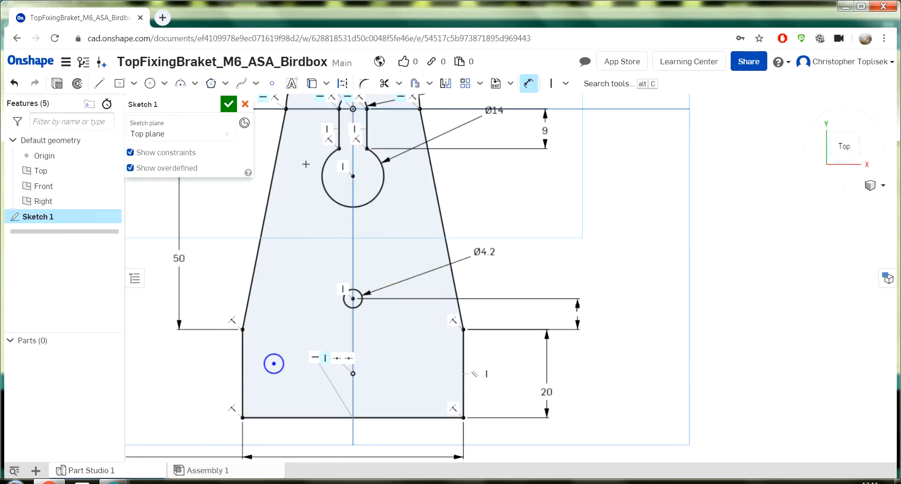
click(243, 372)
click(274, 364)
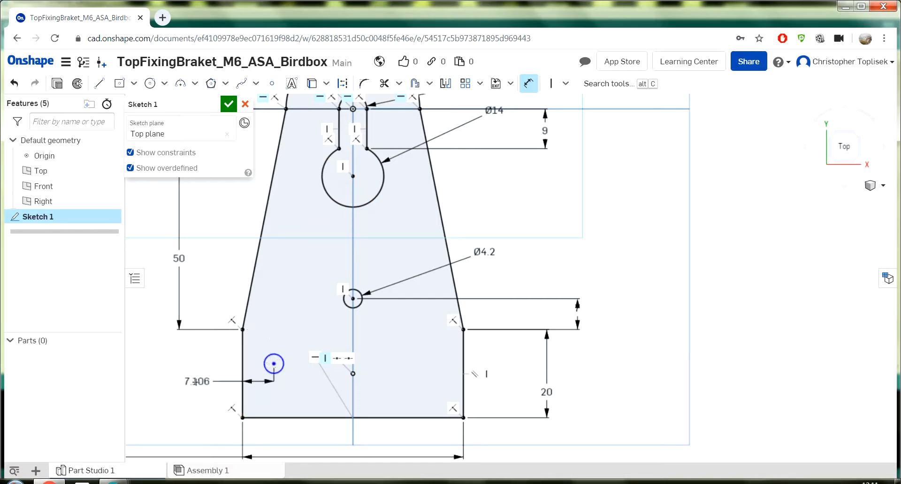
click(187, 385)
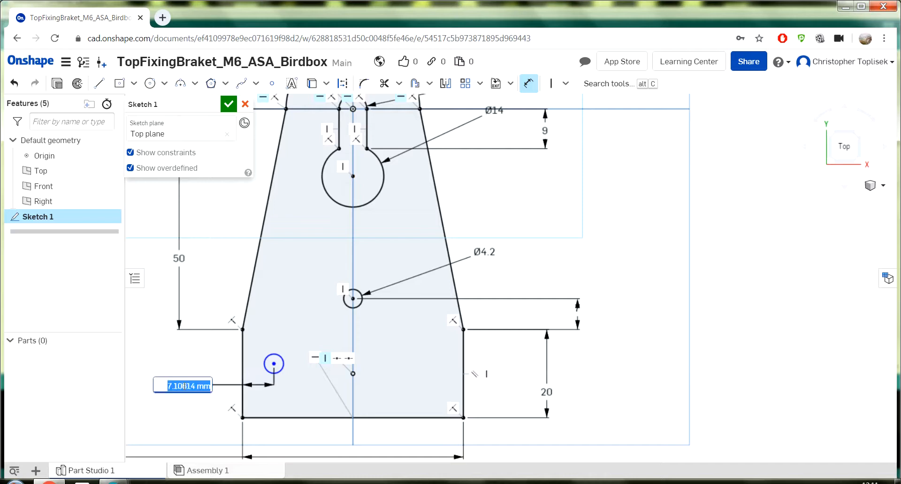
text(12)
key(Return)
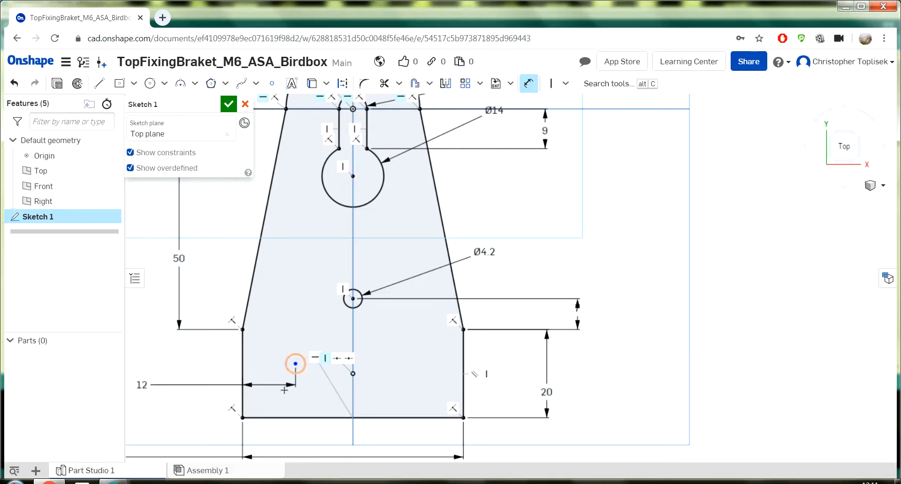
Dimension the vertical distance from the left base circle's centre to the bottom edge and set it to 12 mm
click(297, 367)
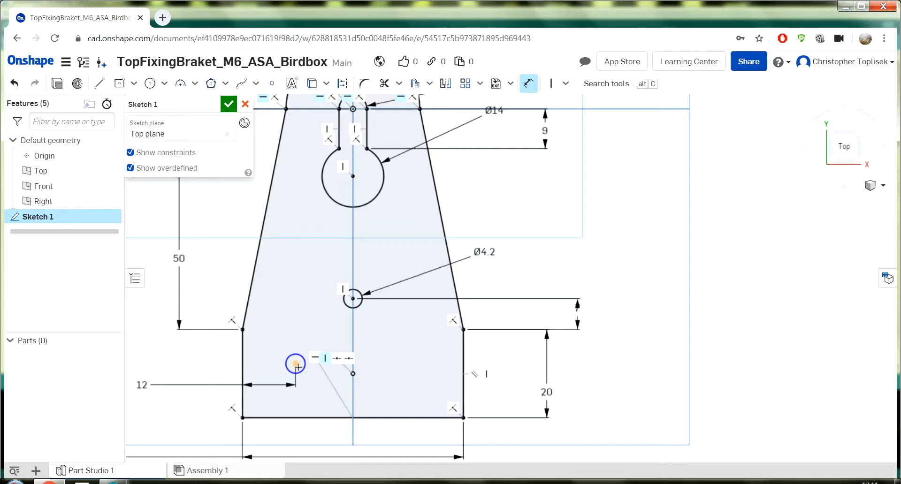
click(303, 417)
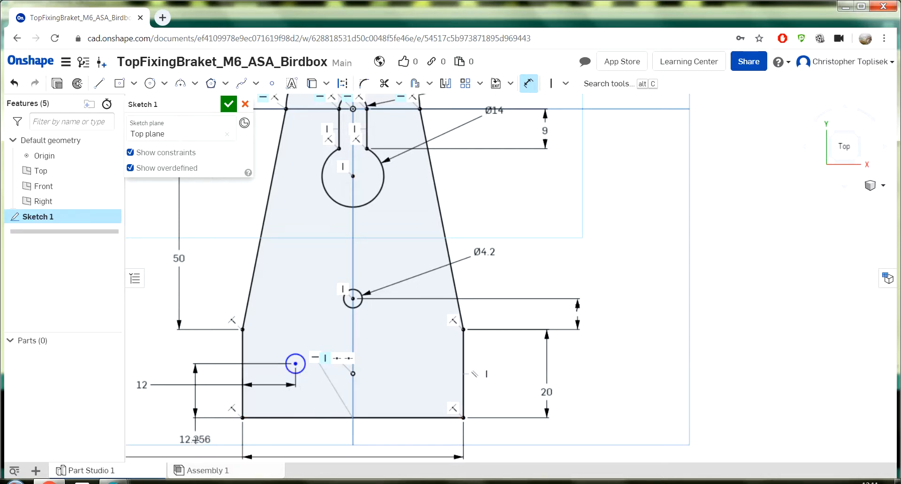
scroll(319, 443, up, 1)
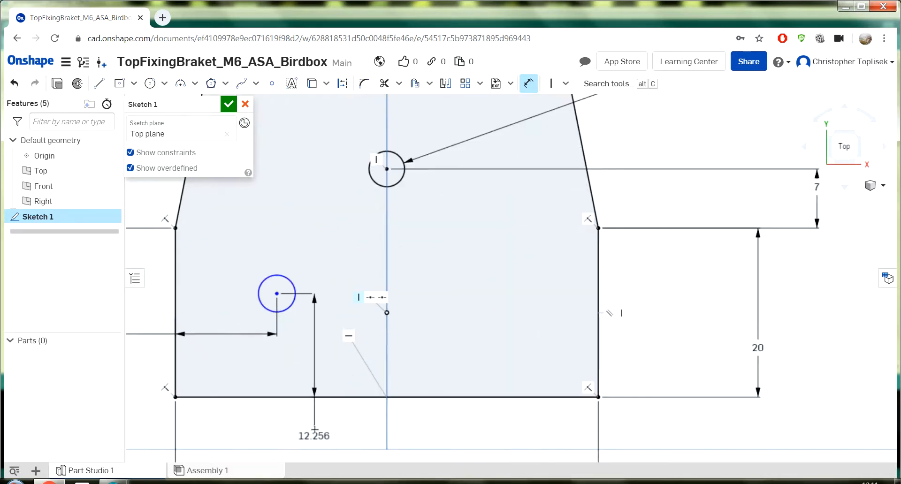
scroll(319, 441, down, 4)
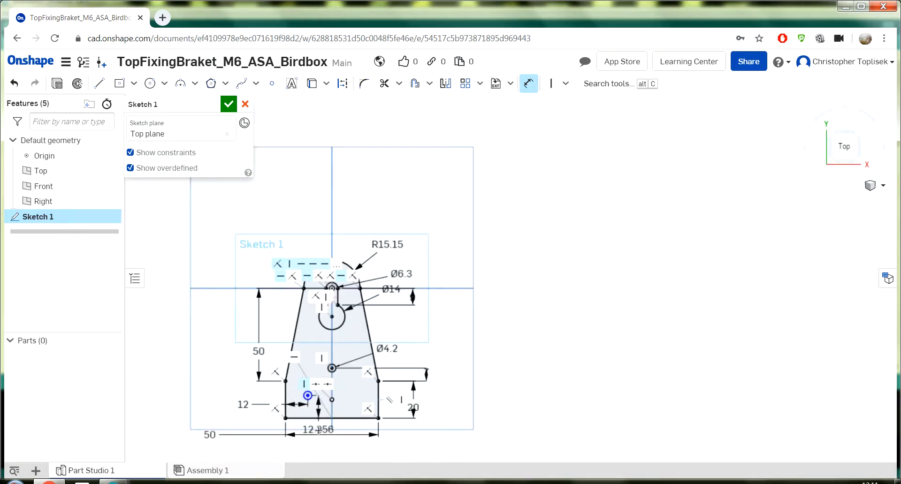
click(321, 433)
text(12)
key(Return)
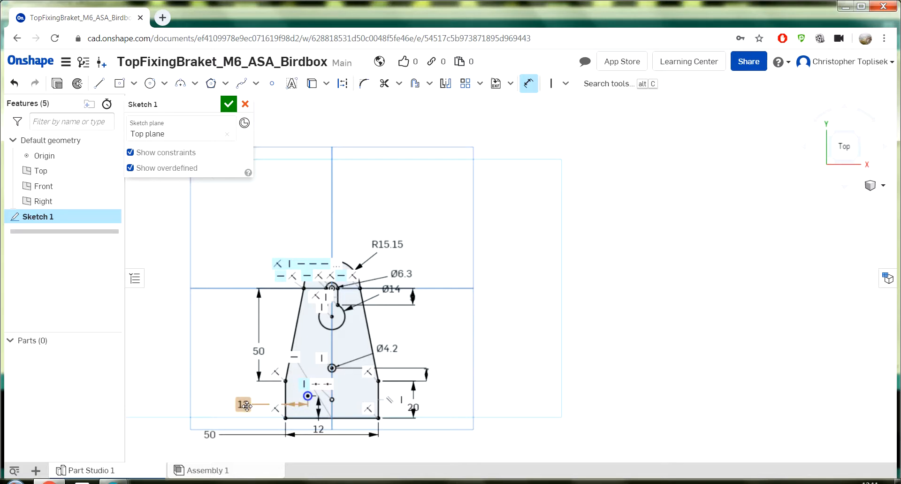
Mirror the left base circle across the bracket's vertical centreline, using the Right plane as the mirror line
scroll(347, 420, up, 5)
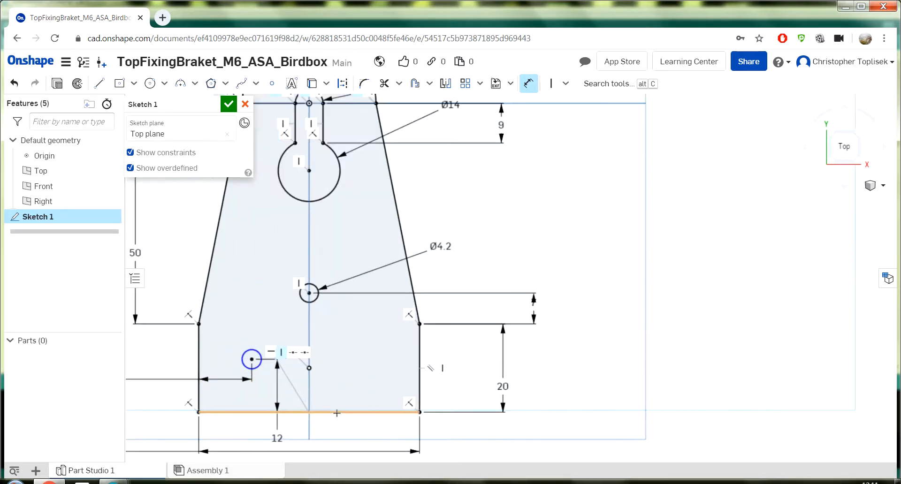
scroll(220, 414, down, 3)
scroll(220, 414, up, 3)
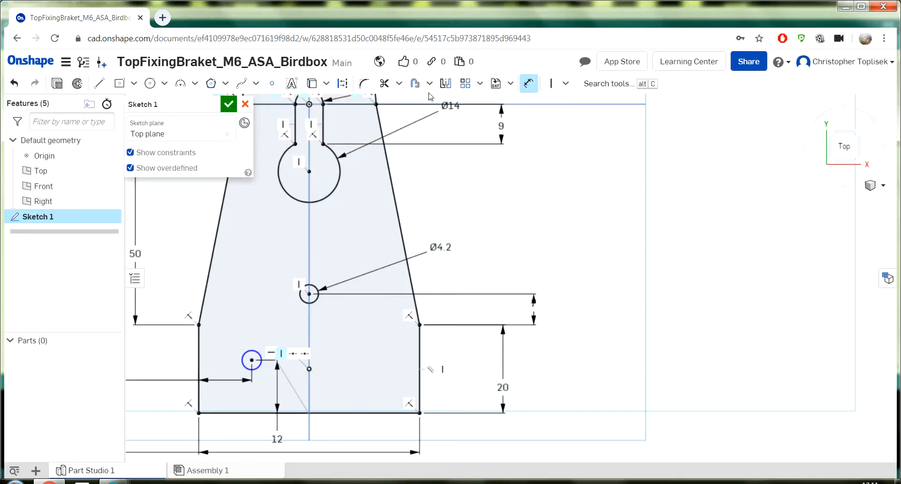
click(313, 354)
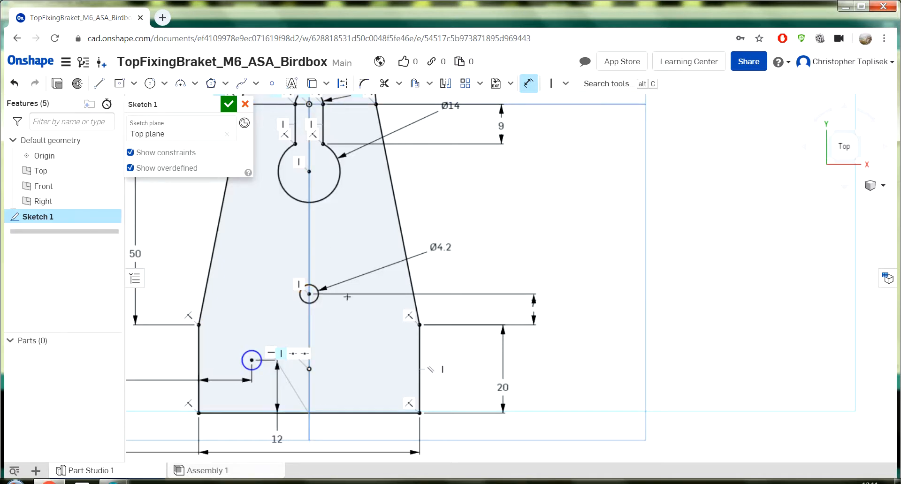
click(445, 84)
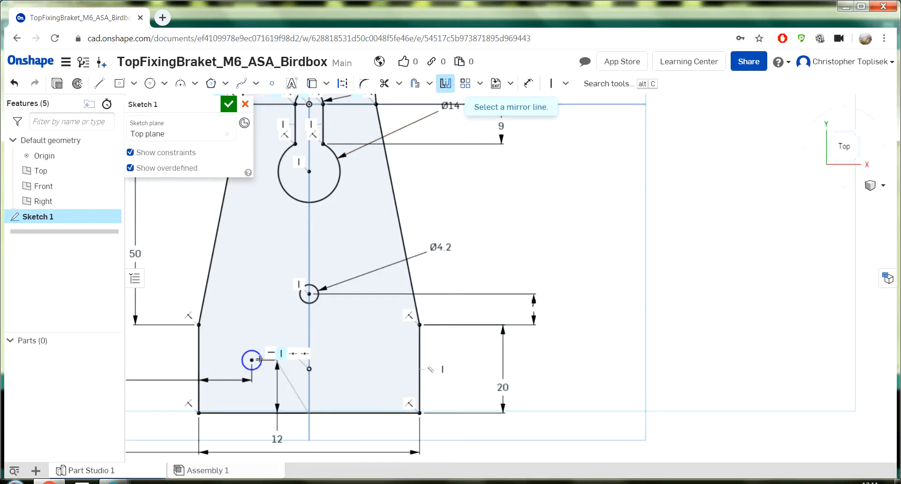
click(309, 323)
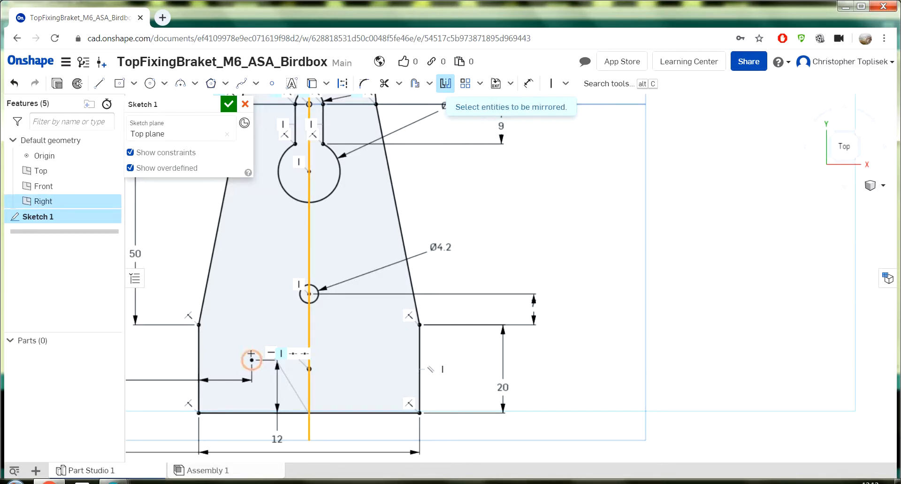
click(252, 360)
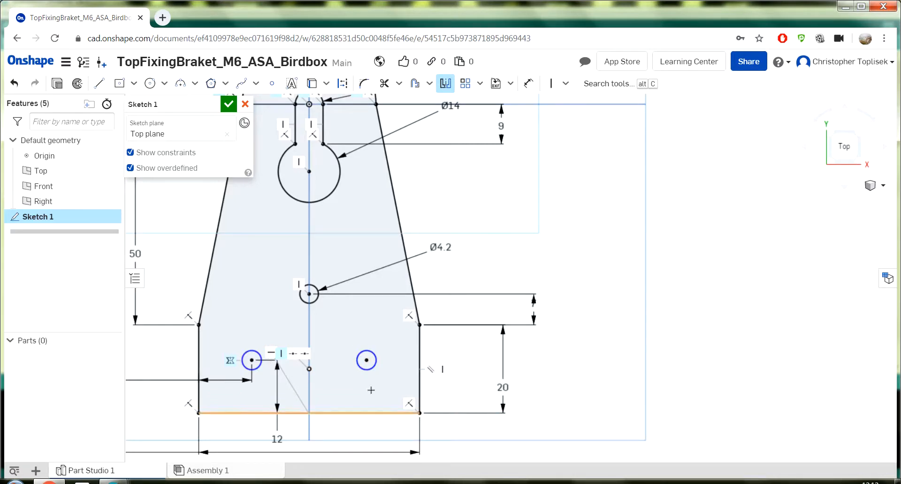
scroll(324, 429, up, 3)
scroll(305, 436, down, 5)
scroll(261, 439, up, 5)
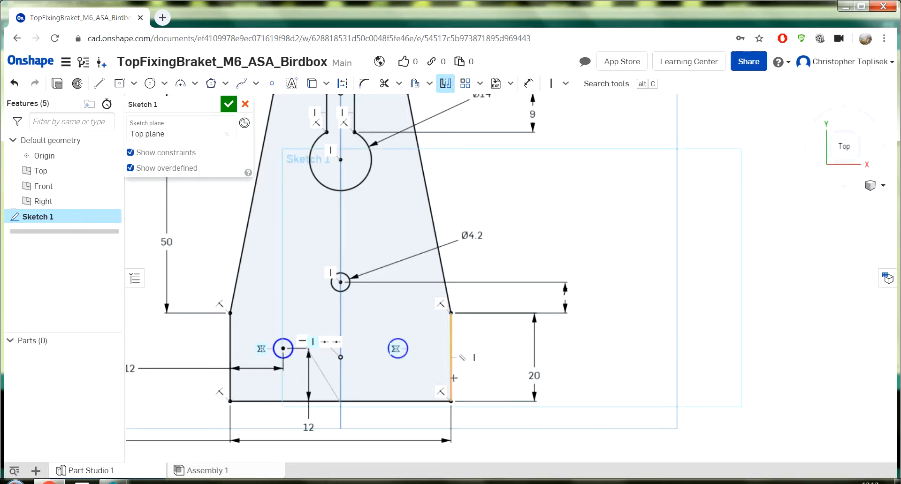
key(Escape)
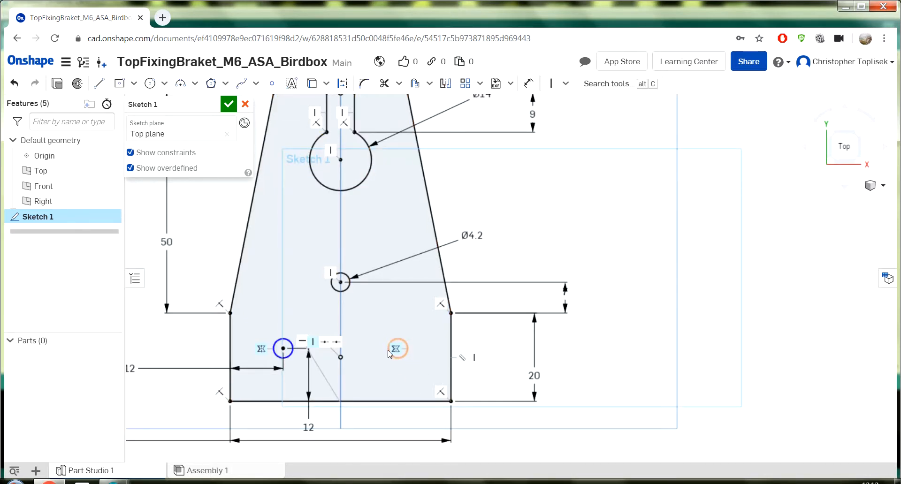
Undo the extra mirror constraint on the right-hand base circle, keeping the mirrored circle
scroll(396, 352, down, 3)
scroll(393, 358, up, 6)
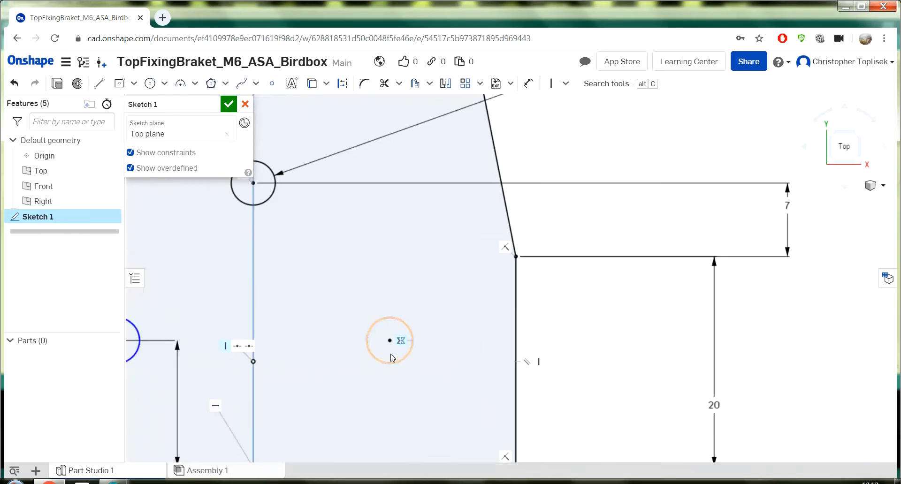
scroll(328, 362, down, 5)
scroll(219, 391, up, 2)
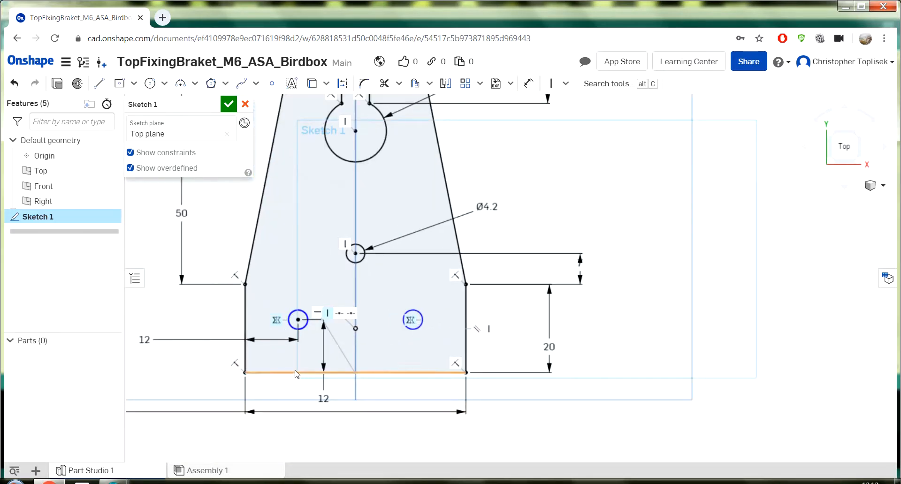
key(ctrl+z)
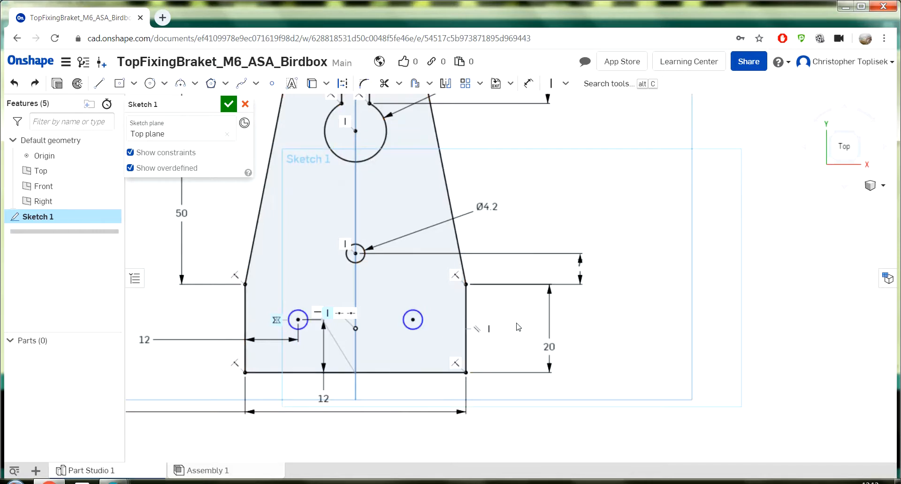
Dimension the left base circle's diameter and set it to 4.2 mm
scroll(330, 331, up, 2)
scroll(246, 347, down, 4)
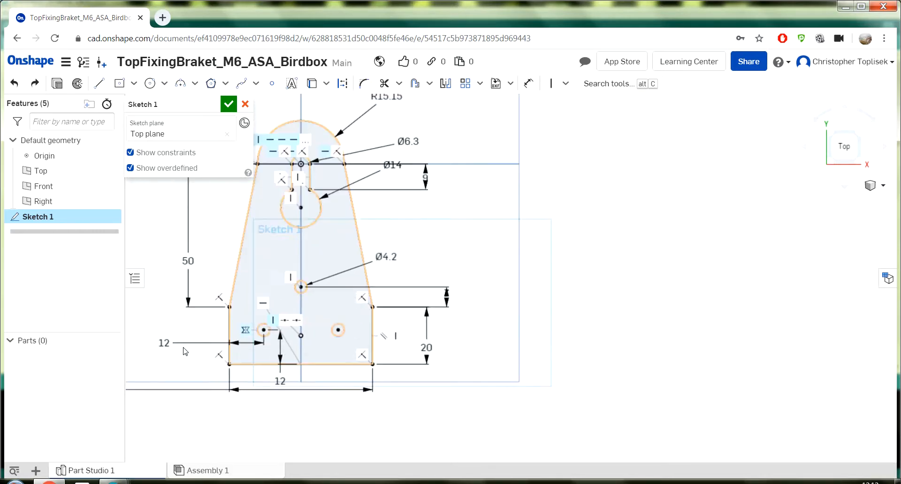
scroll(162, 342, up, 2)
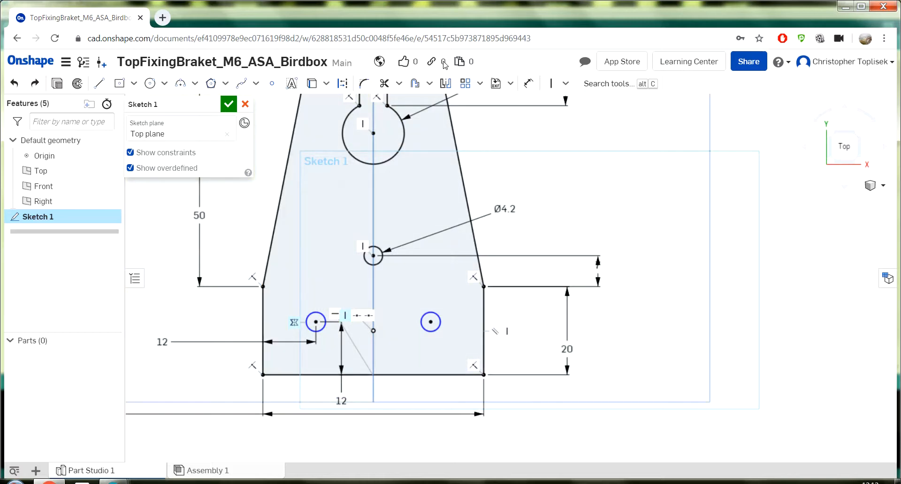
click(528, 86)
click(315, 319)
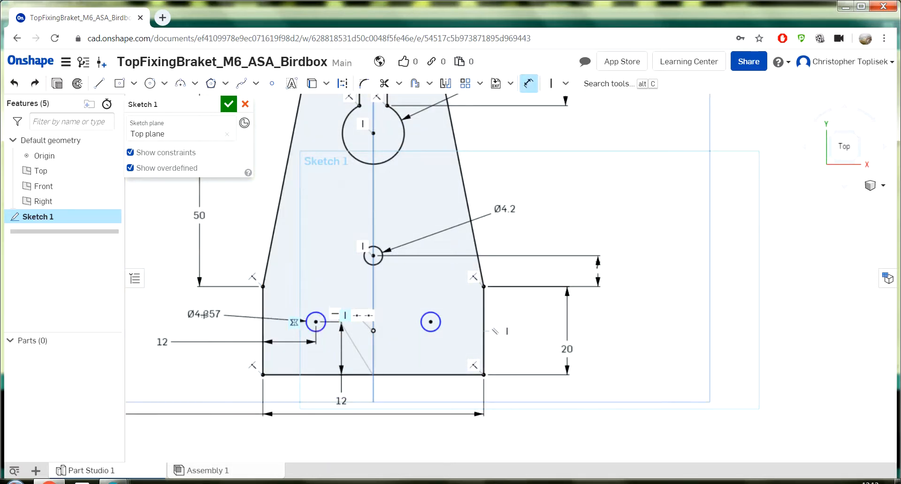
click(203, 313)
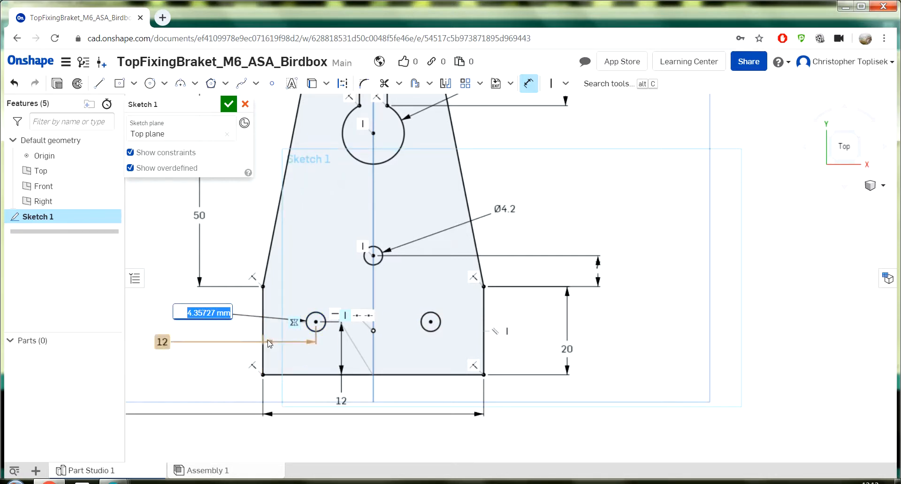
text(4.2)
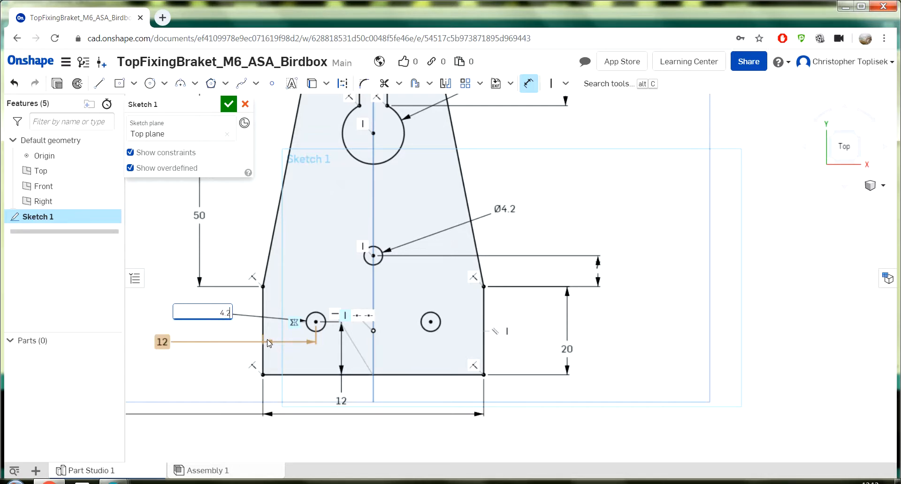
key(Return)
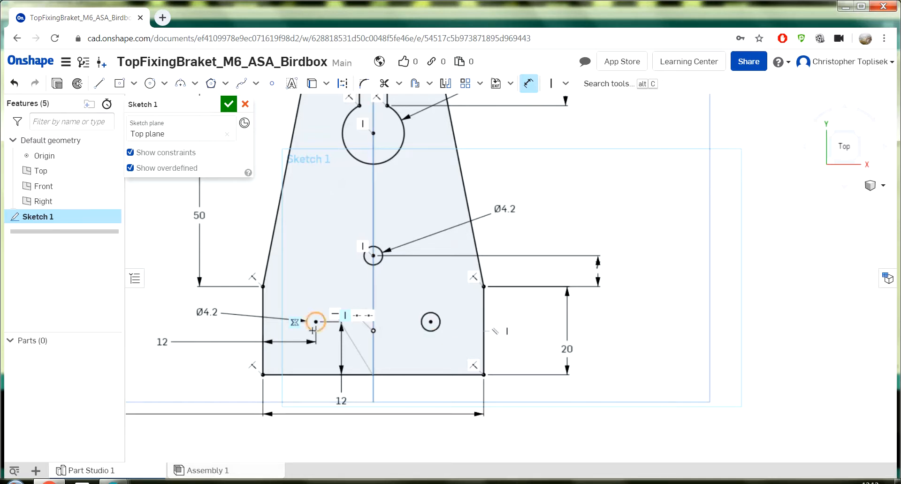
Accept and close the fully dimensioned bracket sketch
scroll(340, 330, down, 3)
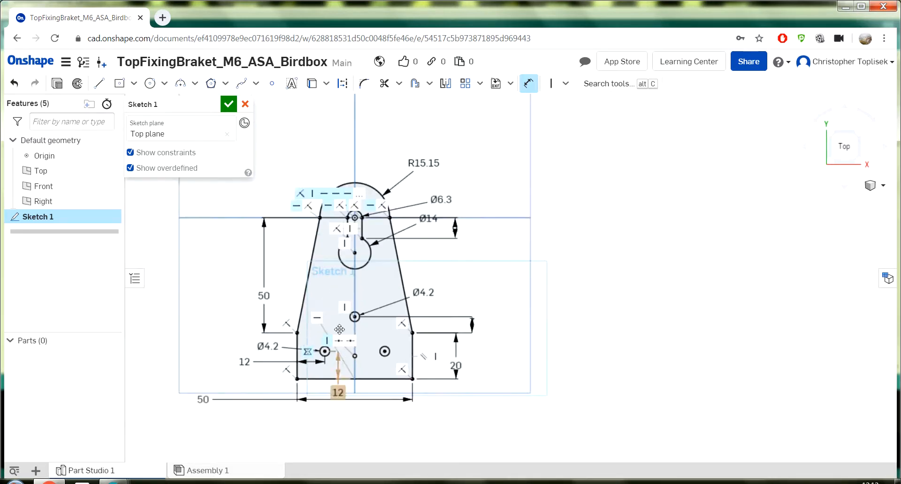
scroll(233, 320, up, 2)
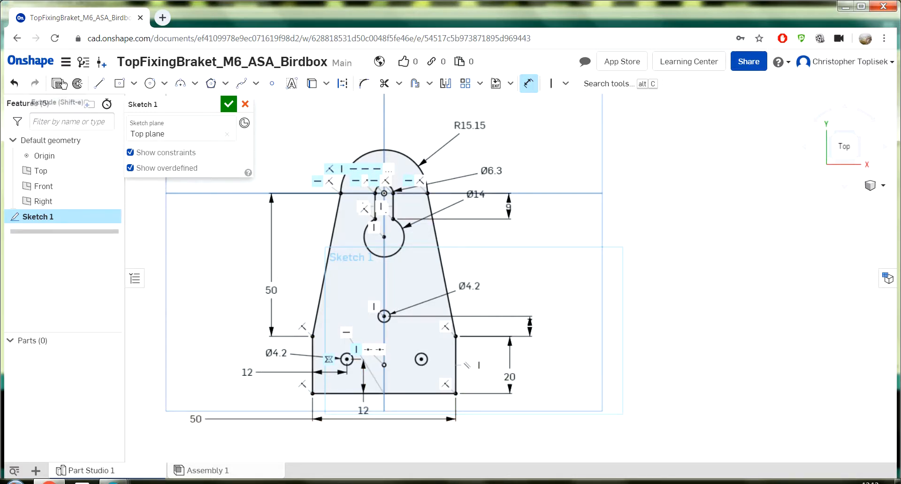
click(230, 105)
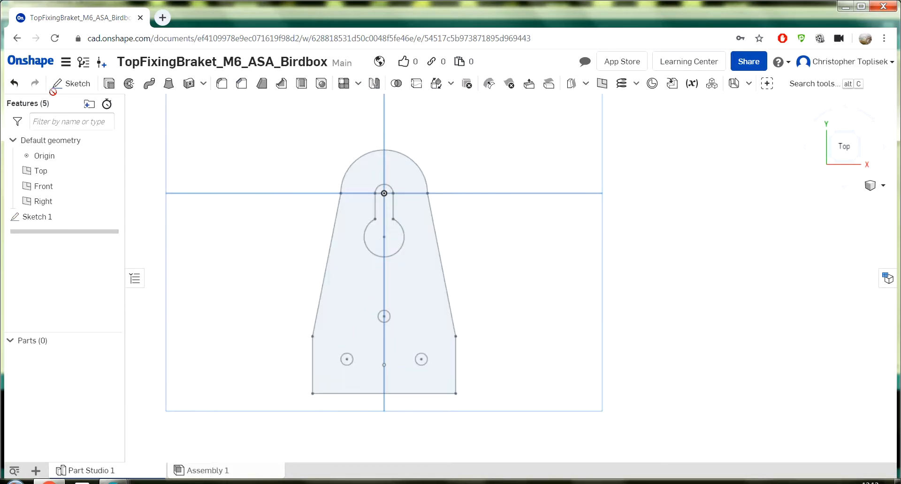
Extrude the bracket face, excluding the keyhole slot and fixing holes, as a new solid with a blind depth of 3 mm
click(112, 84)
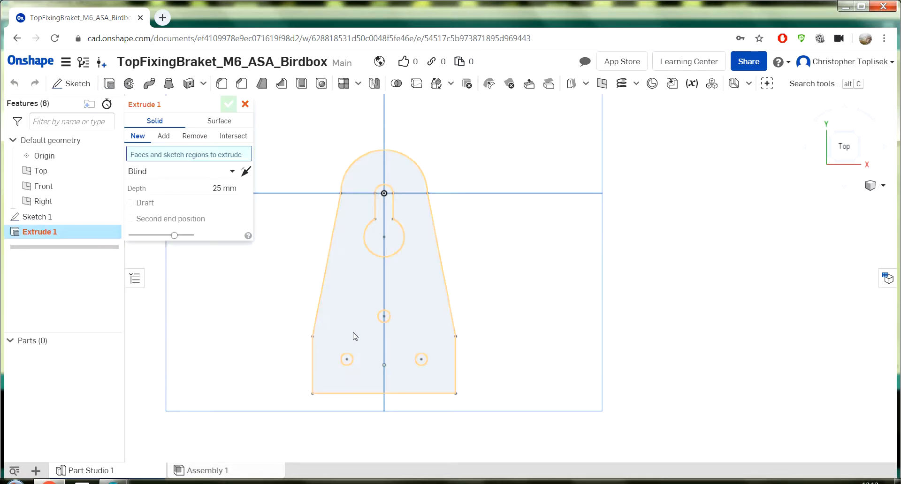
mouse_move(267, 307)
middle_down()
mouse_move(290, 301)
mouse_move(273, 279)
middle_up()
mouse_move(281, 299)
right_down()
mouse_move(362, 307)
mouse_move(322, 311)
right_up()
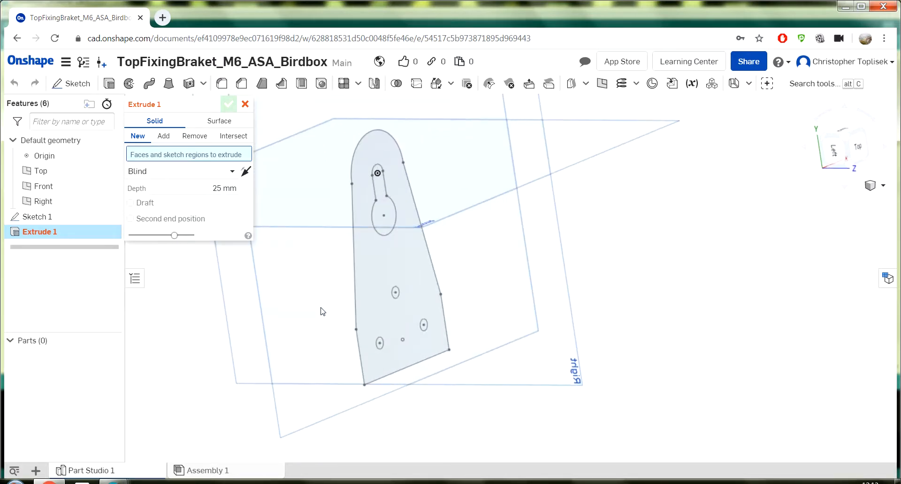
click(391, 262)
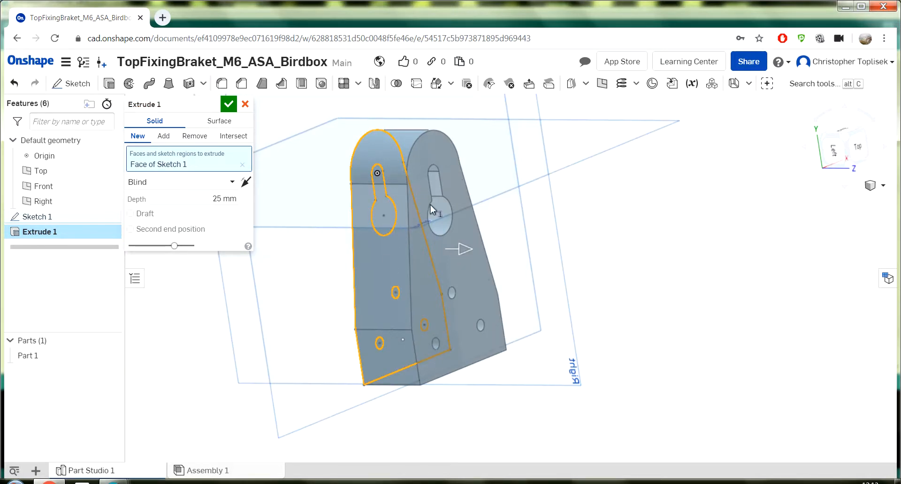
click(221, 200)
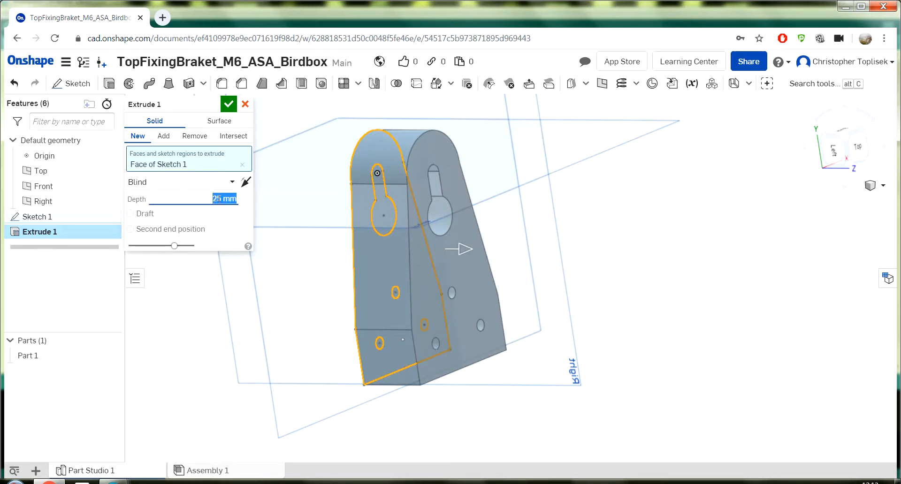
text(3)
key(Return)
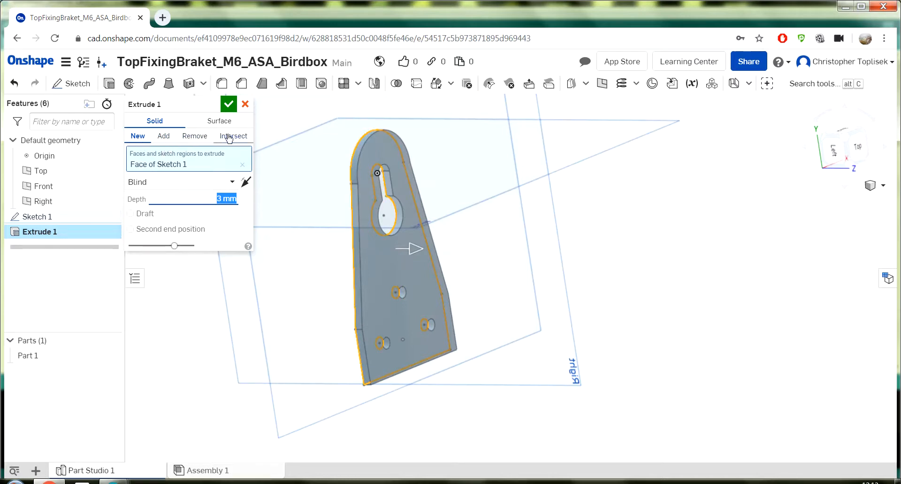
click(232, 106)
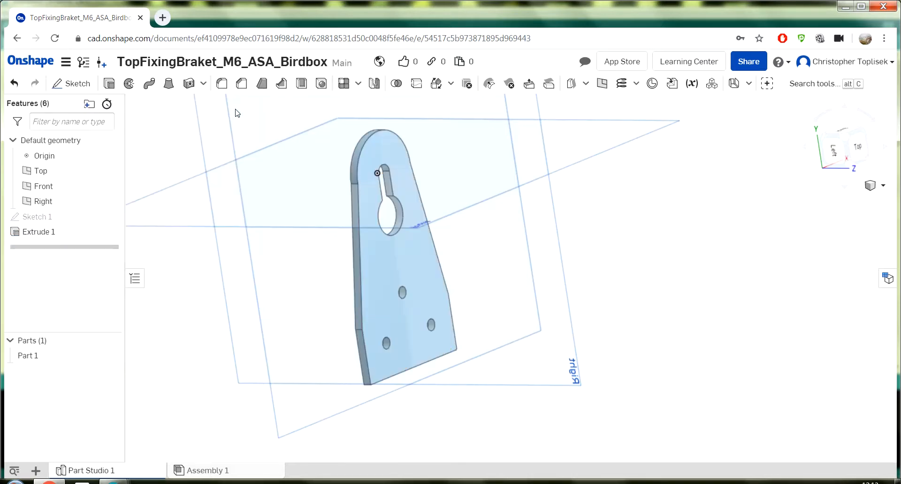
Start a new sketch on the bracket plate's large flat face
click(434, 287)
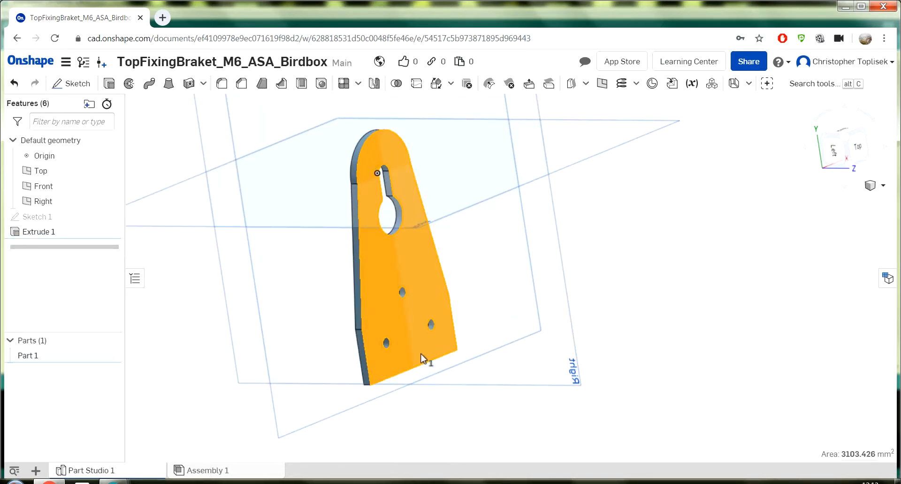
click(77, 84)
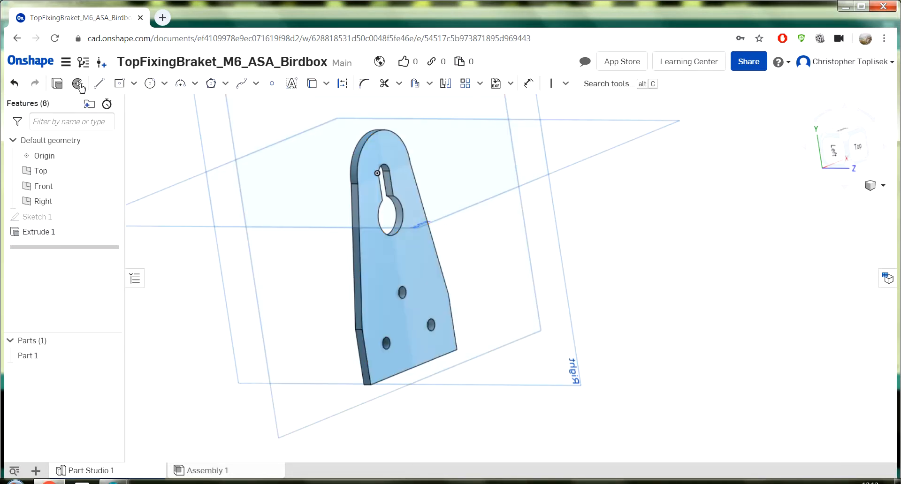
click(435, 301)
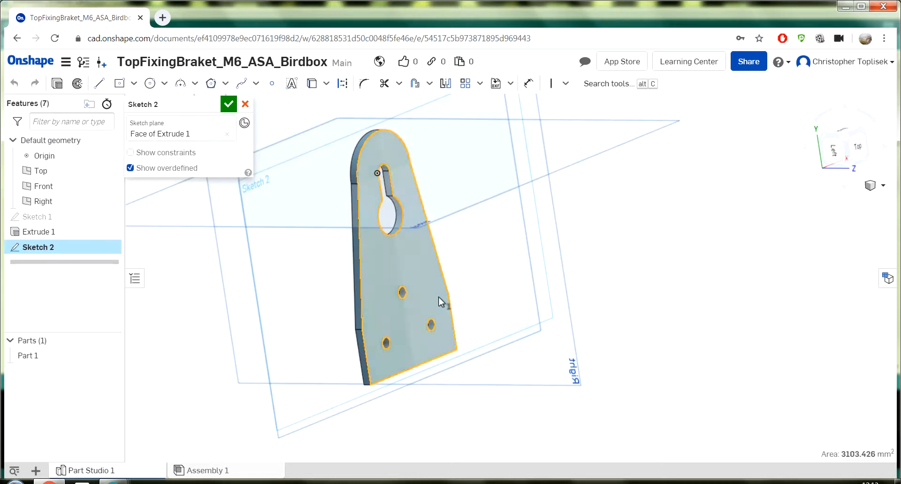
click(862, 150)
scroll(561, 470, up, 4)
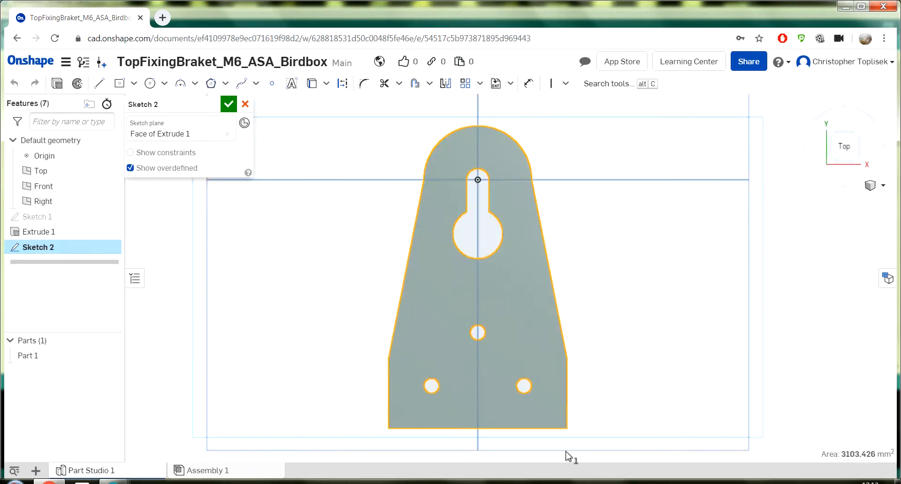
Sketch a 50 by 20 mm corner rectangle over the plate's straight-sided base, between its upper-left and lower-right corners
click(119, 84)
click(134, 84)
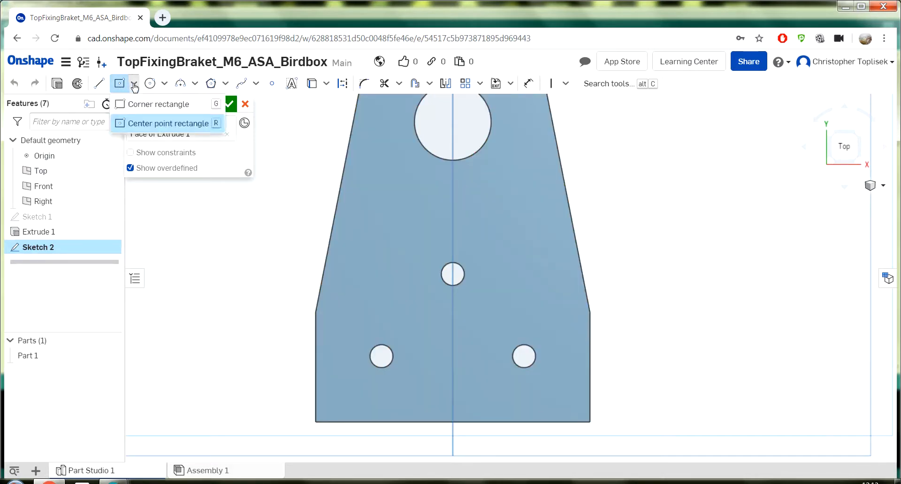
click(141, 104)
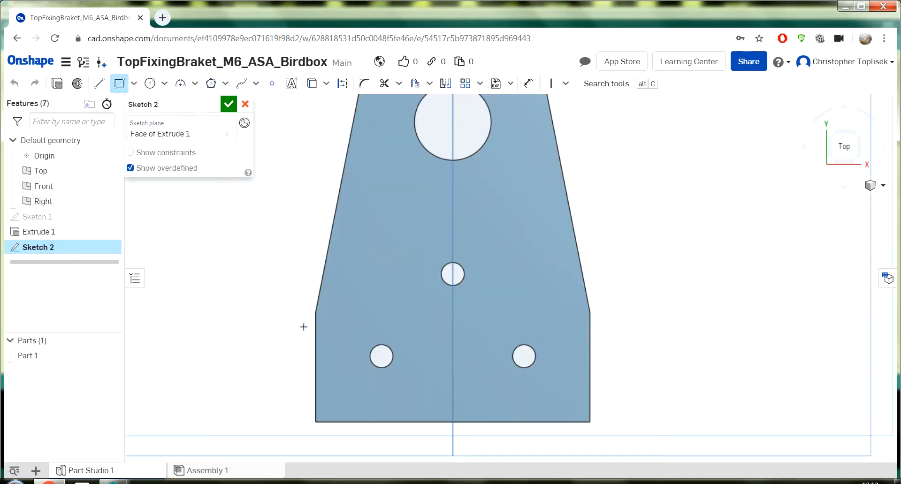
click(315, 313)
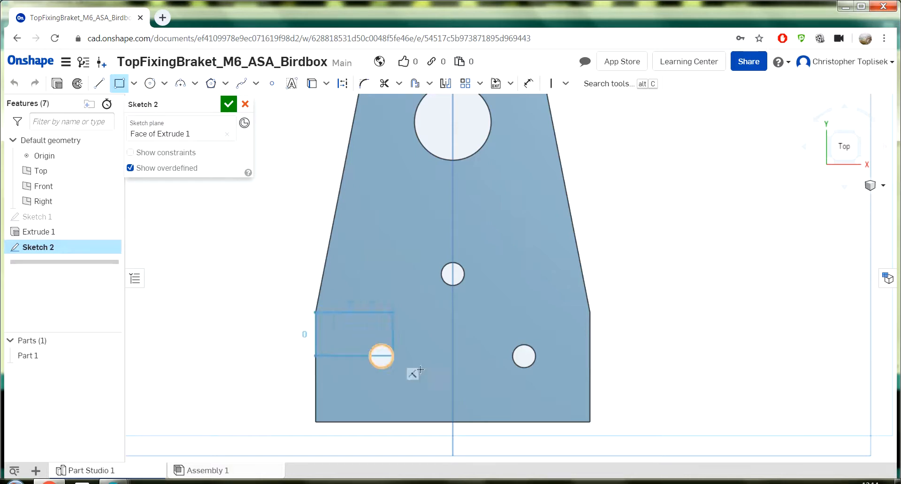
click(590, 422)
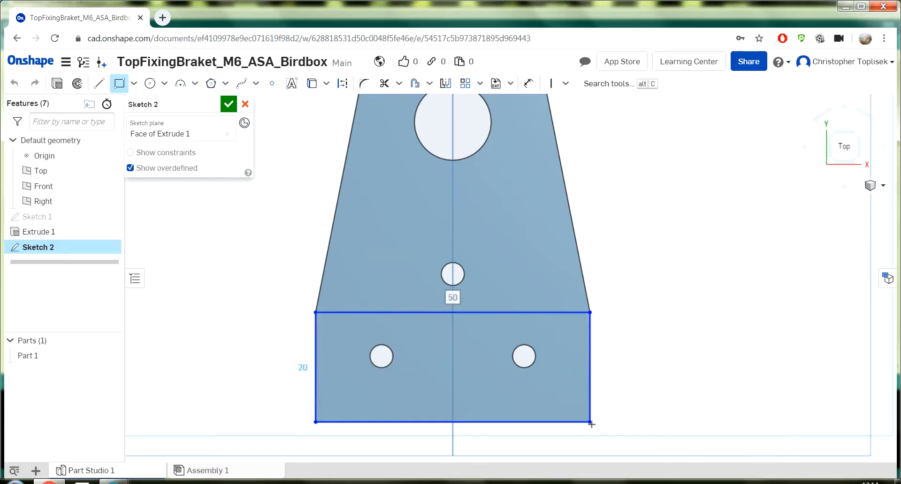
key(Escape)
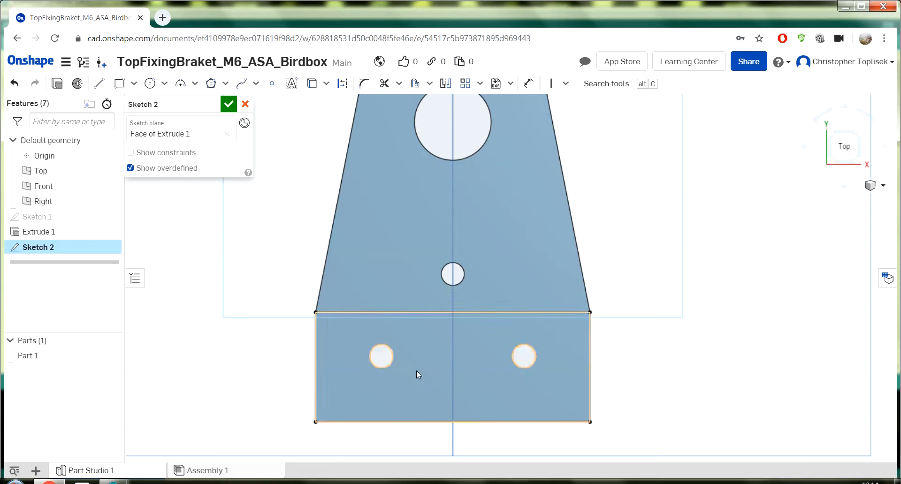
Project the edges of the two base fixing holes into the sketch
click(390, 364)
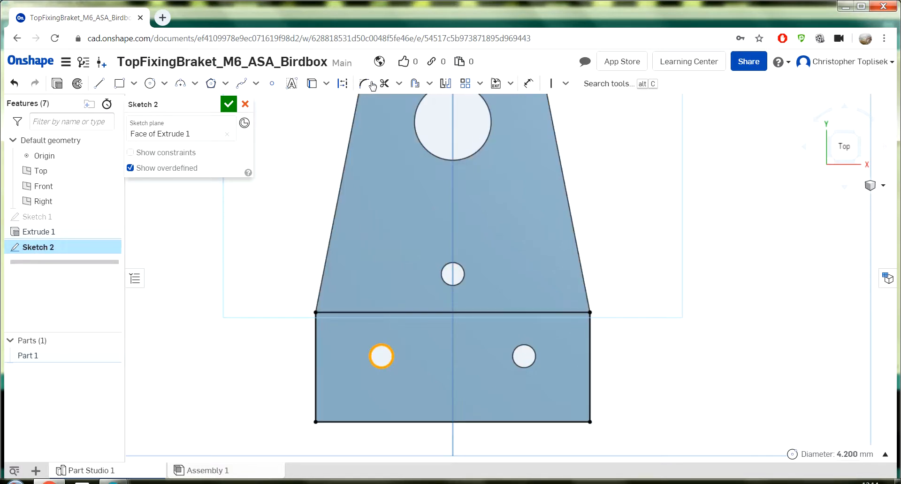
click(312, 85)
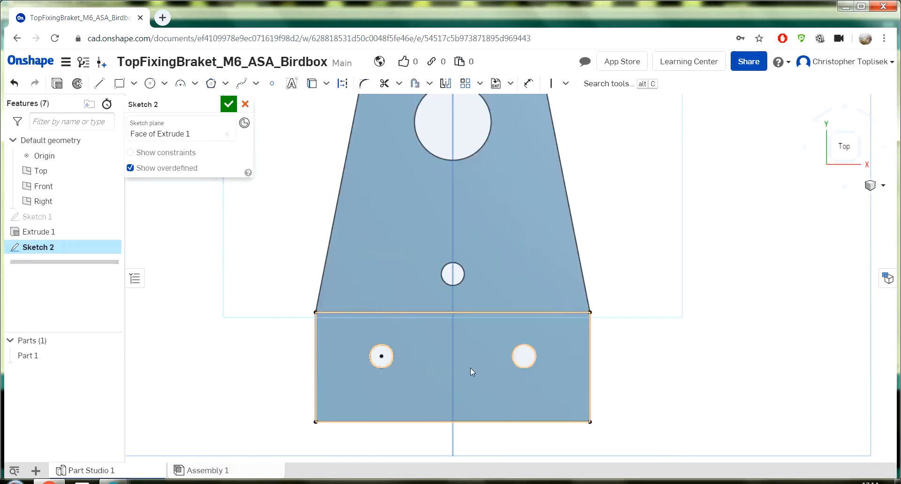
click(525, 367)
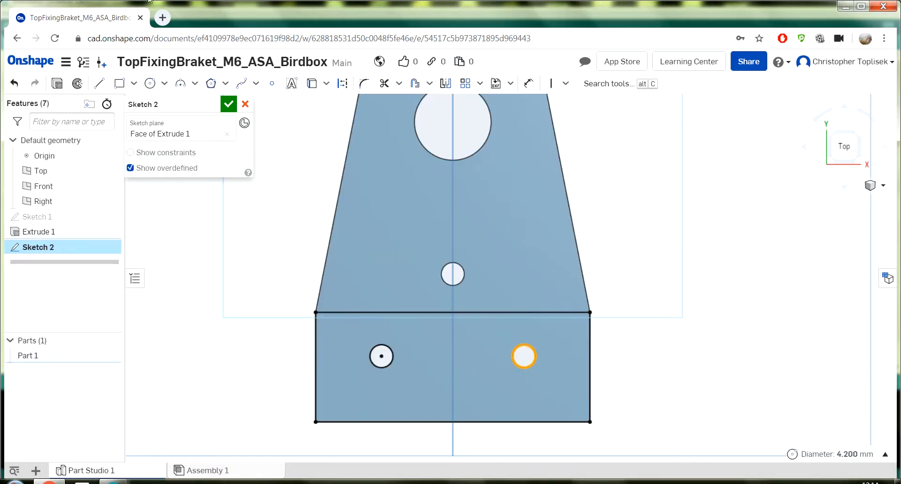
click(312, 85)
scroll(376, 424, up, 2)
scroll(403, 380, down, 3)
scroll(446, 411, up, 2)
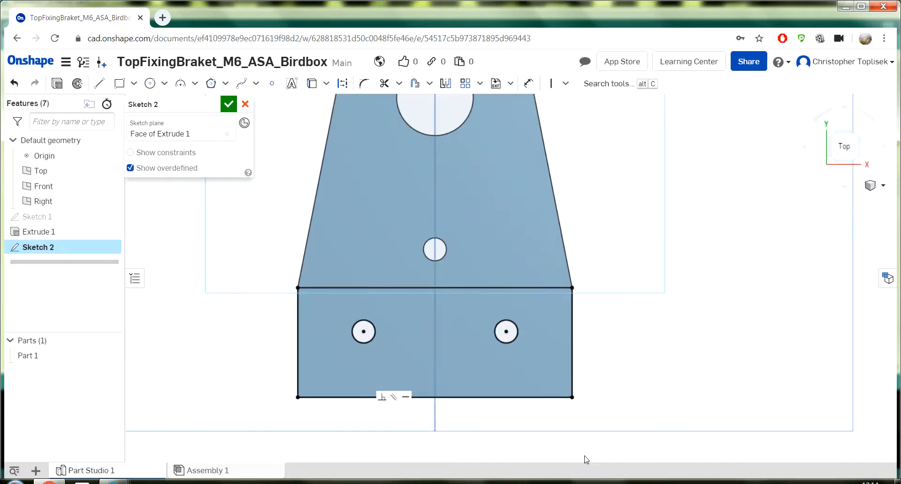
scroll(469, 411, down, 1)
scroll(442, 381, down, 3)
scroll(450, 383, up, 2)
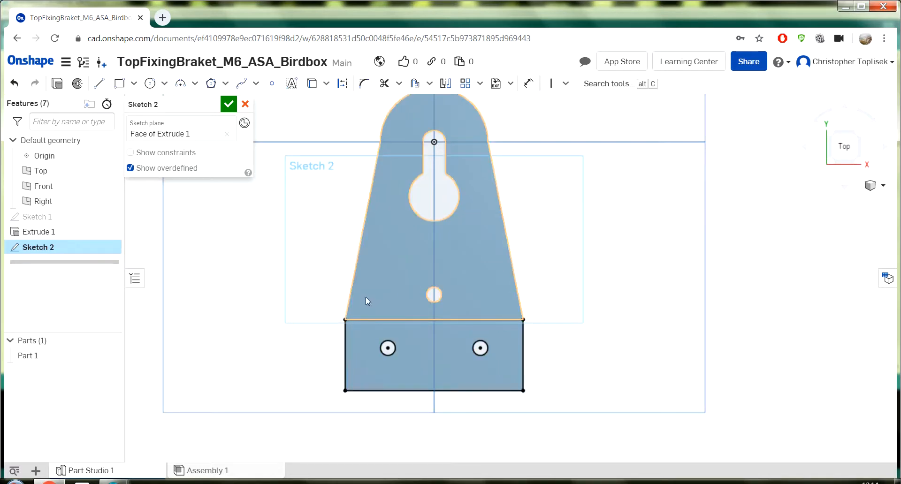
Extrude the base rectangle, excluding its two holes, as an added solid with a blind depth of 3 mm and Merge with all enabled
mouse_move(290, 264)
right_down()
mouse_move(364, 274)
mouse_move(346, 281)
mouse_move(355, 261)
mouse_move(346, 267)
right_up()
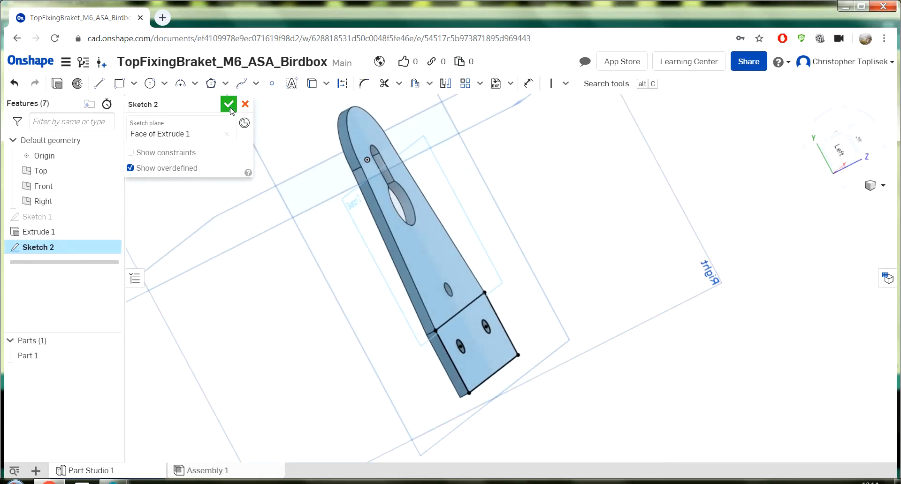
click(58, 84)
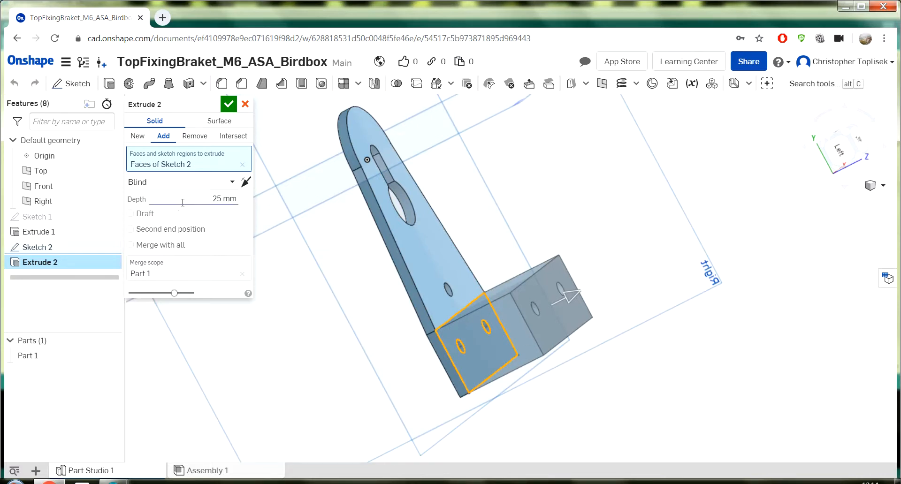
click(207, 199)
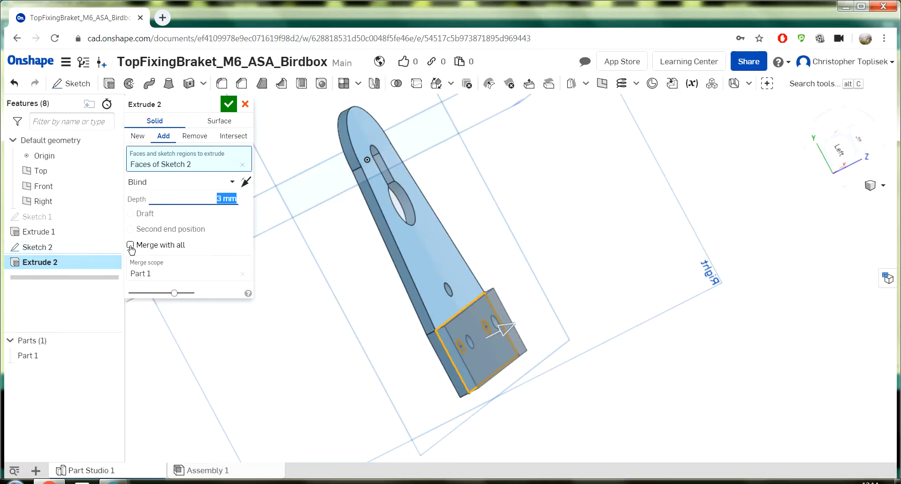
click(131, 245)
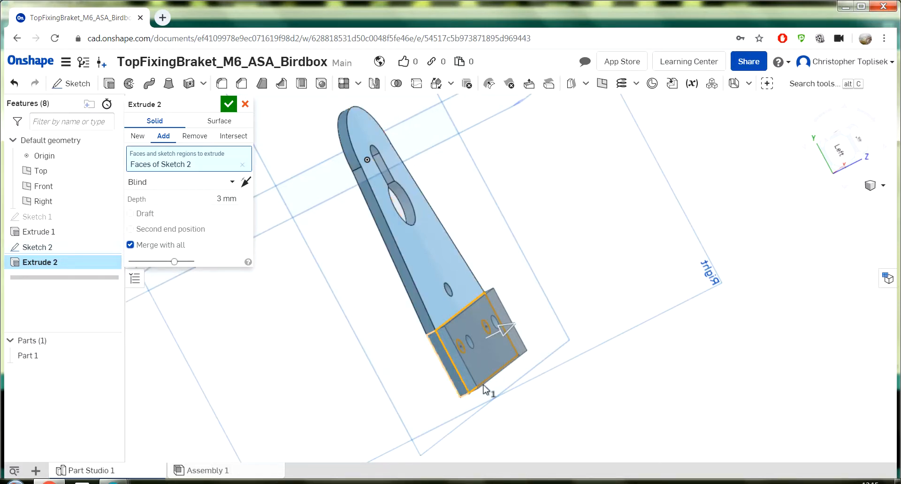
click(229, 106)
Chamfer the upper fixing hole's edge on the face opposite the thickened base, with an equal distance of 2.5 mm
right_drag(463, 268, 435, 297)
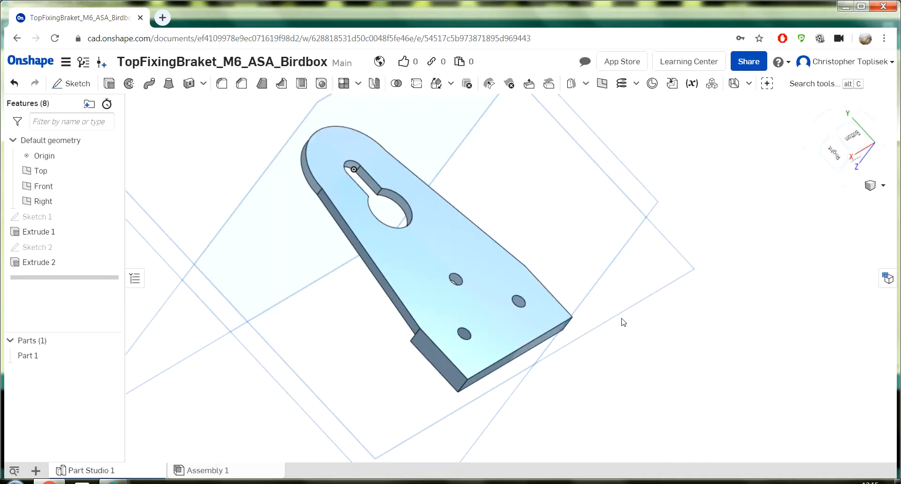
scroll(516, 322, up, 3)
scroll(516, 322, down, 2)
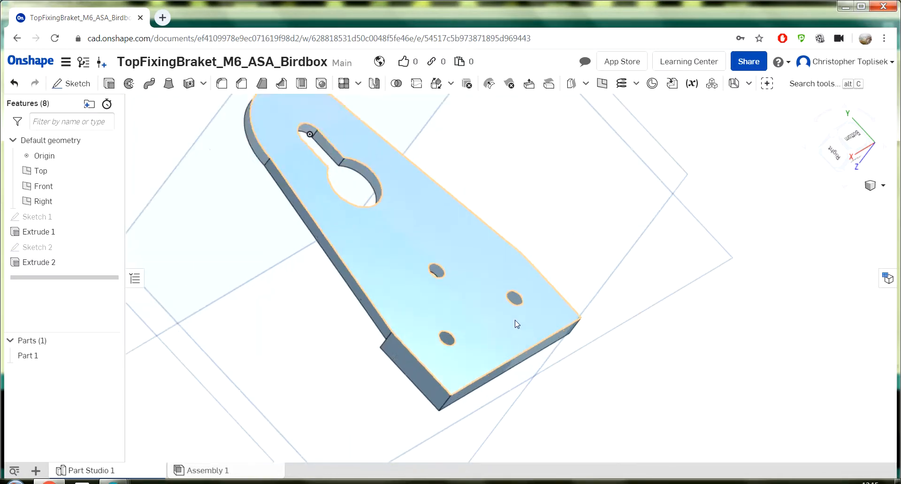
scroll(517, 322, up, 1)
right_drag(519, 301, 494, 318)
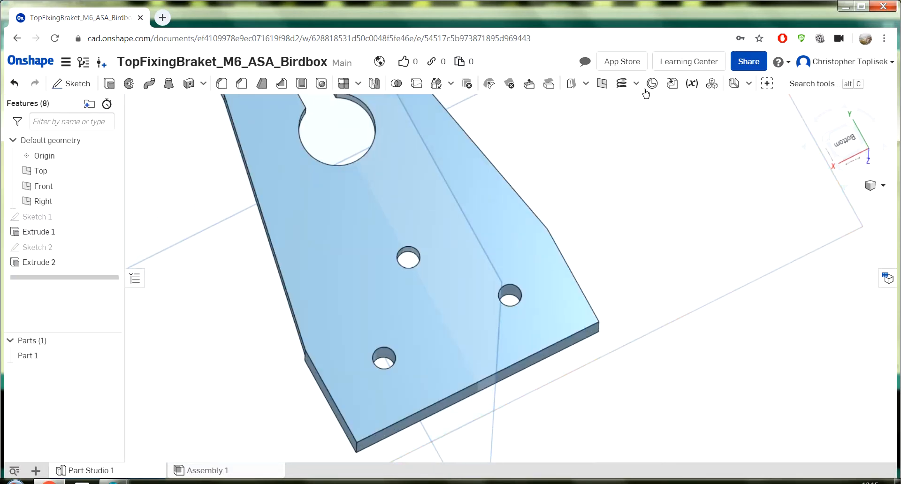
click(412, 266)
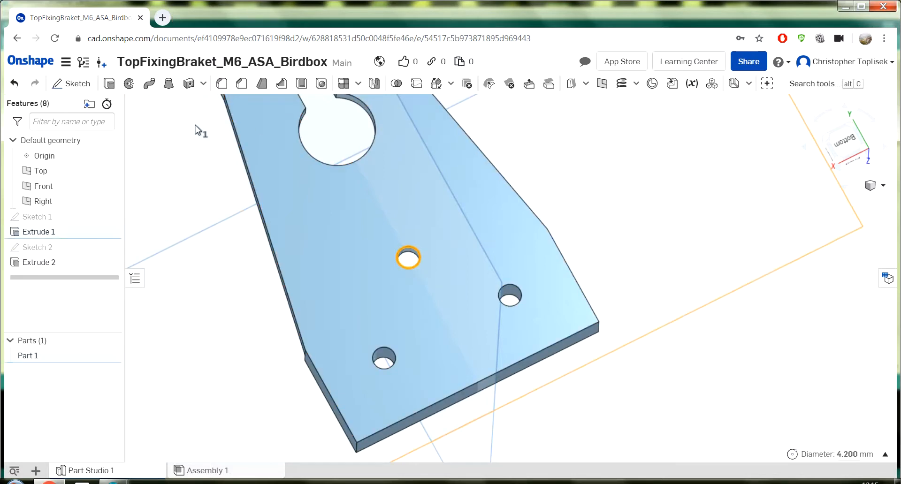
click(242, 86)
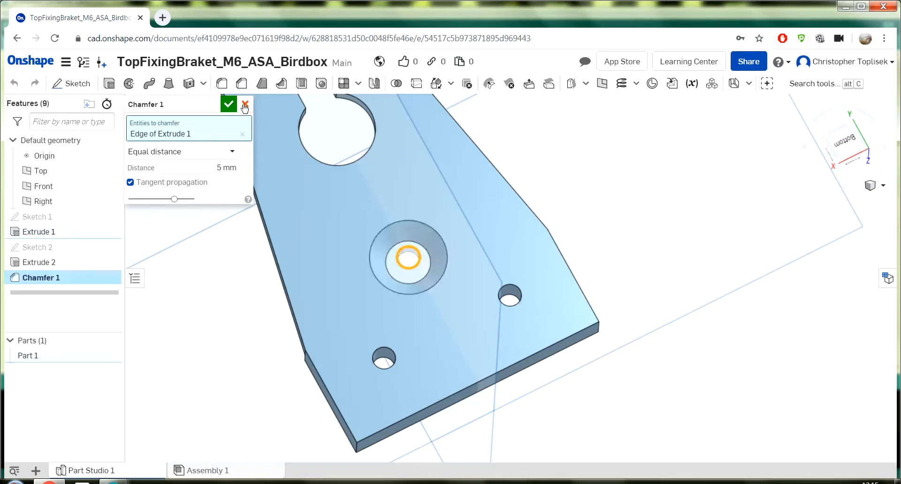
click(222, 166)
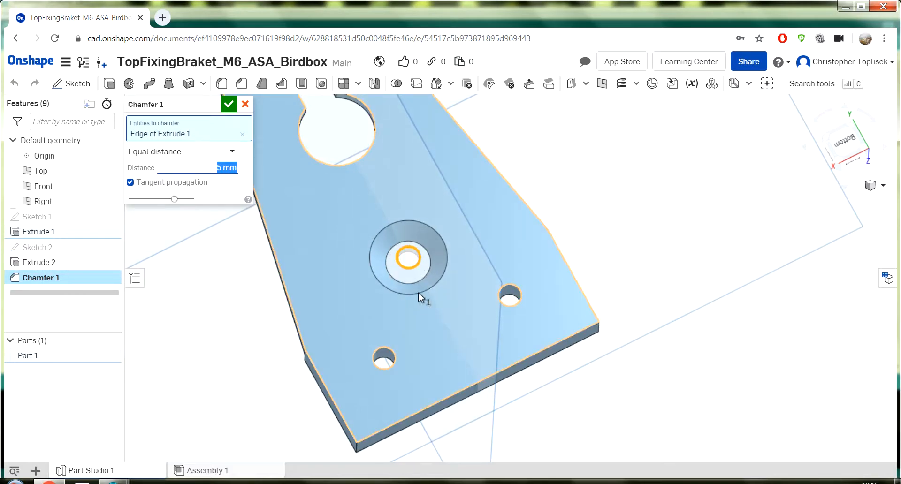
click(220, 167)
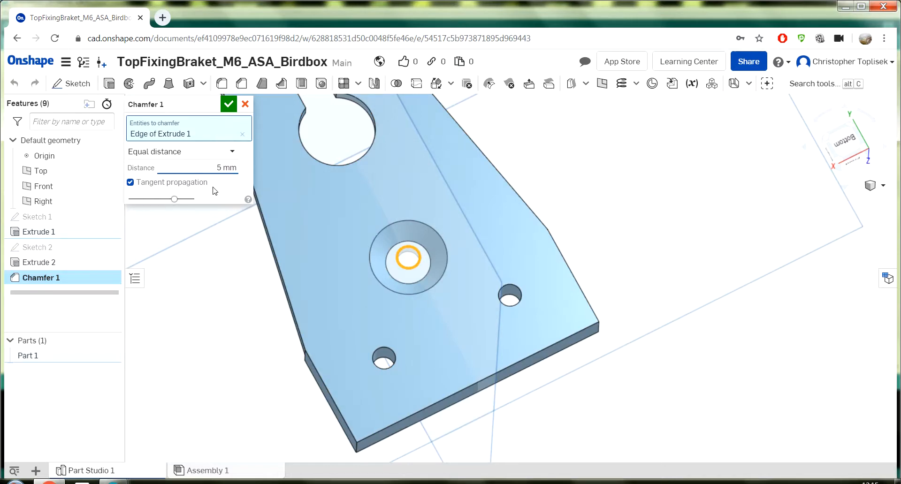
text(2.5)
key(Return)
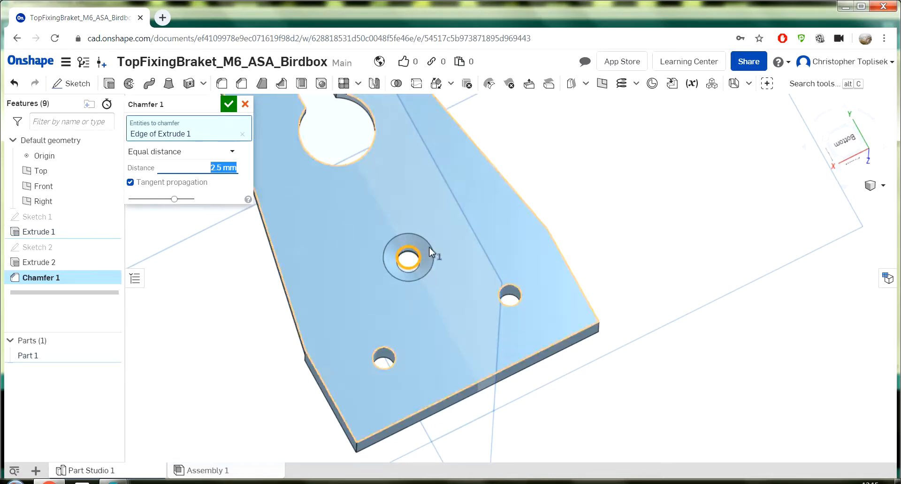
Add the edges of the two base holes on the same face to the chamfer and accept it
click(396, 364)
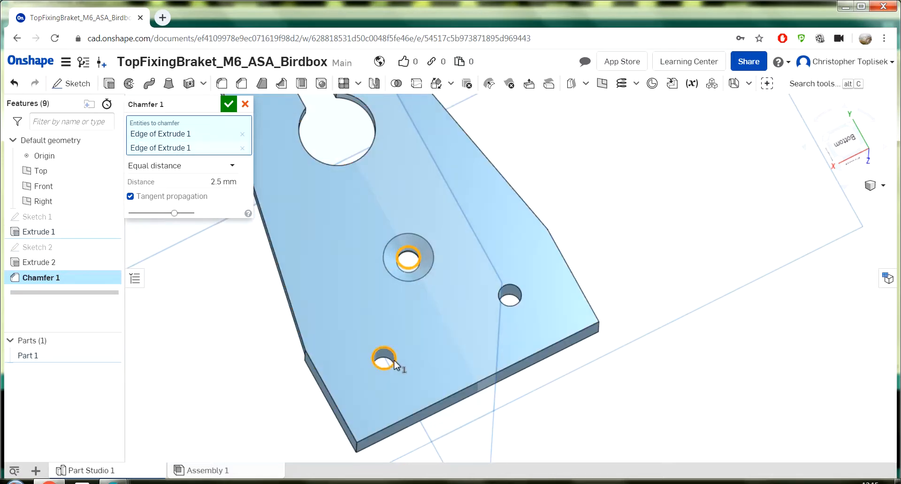
click(520, 299)
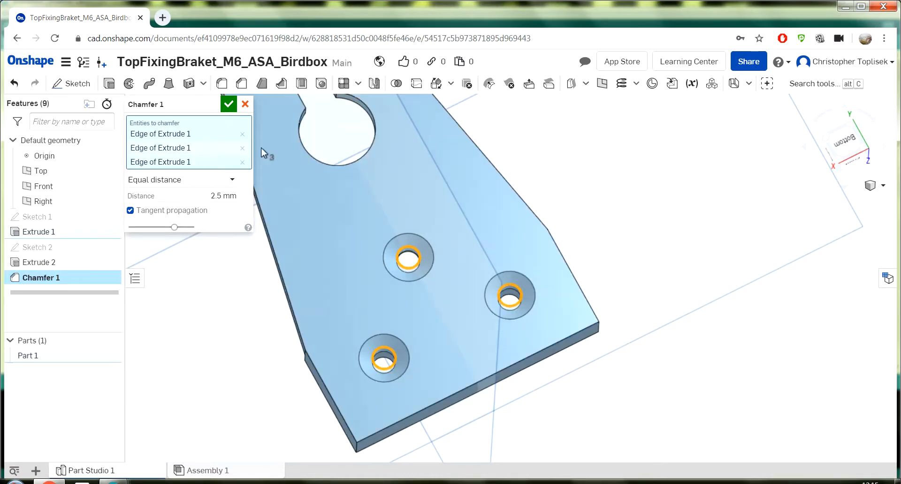
click(229, 108)
Examine the three countersunk fixing holes and the overall bracket shape from several distances and angles
scroll(349, 284, up, 5)
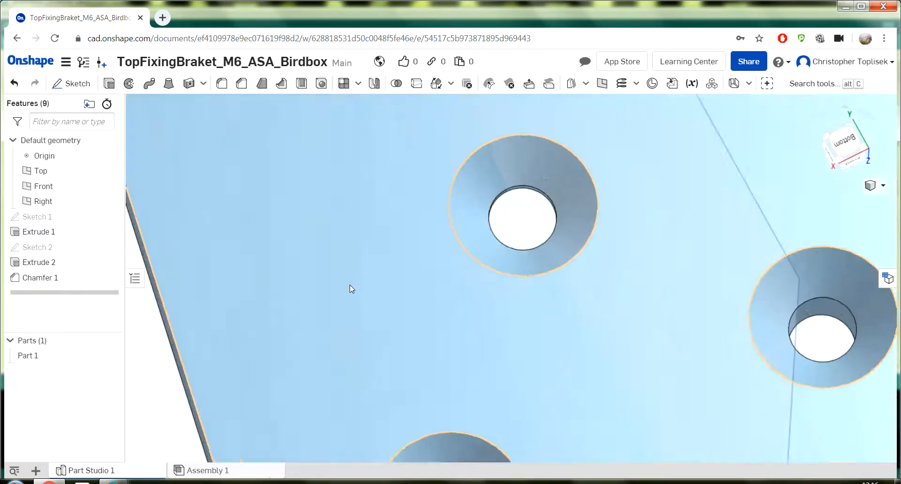
scroll(349, 283, down, 7)
scroll(230, 202, up, 2)
scroll(224, 193, down, 3)
scroll(199, 154, up, 3)
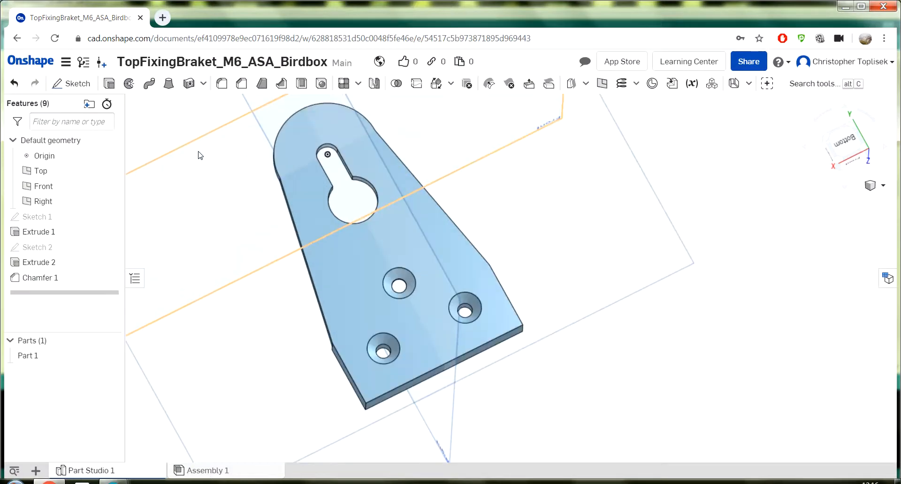
scroll(252, 210, down, 2)
scroll(197, 140, up, 2)
scroll(181, 151, down, 4)
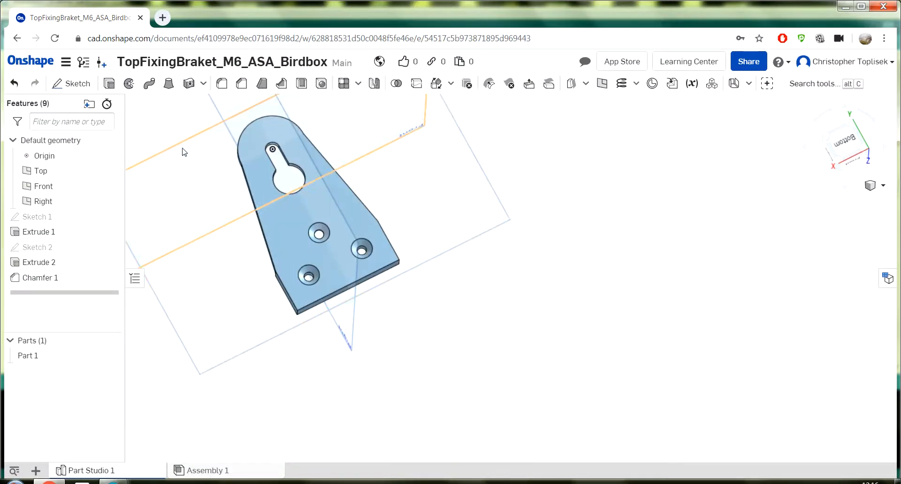
scroll(153, 113, up, 3)
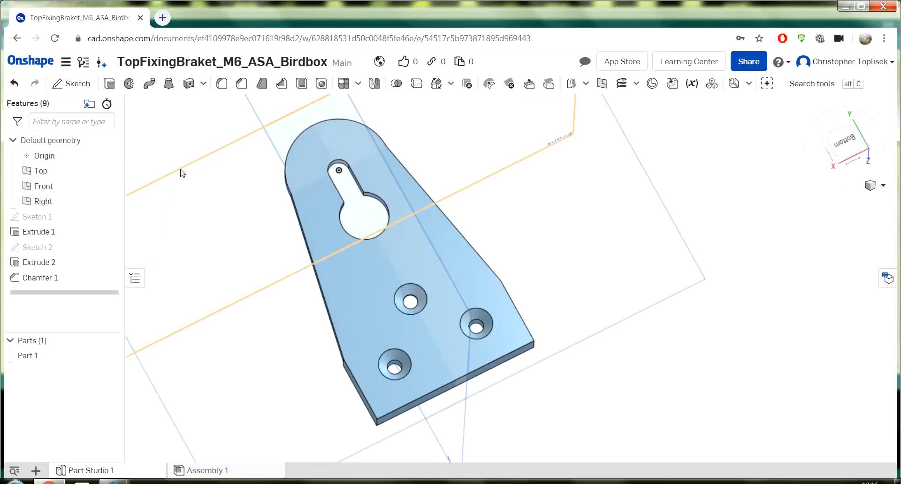
right_drag(382, 305, 230, 272)
scroll(166, 221, up, 2)
scroll(169, 221, down, 3)
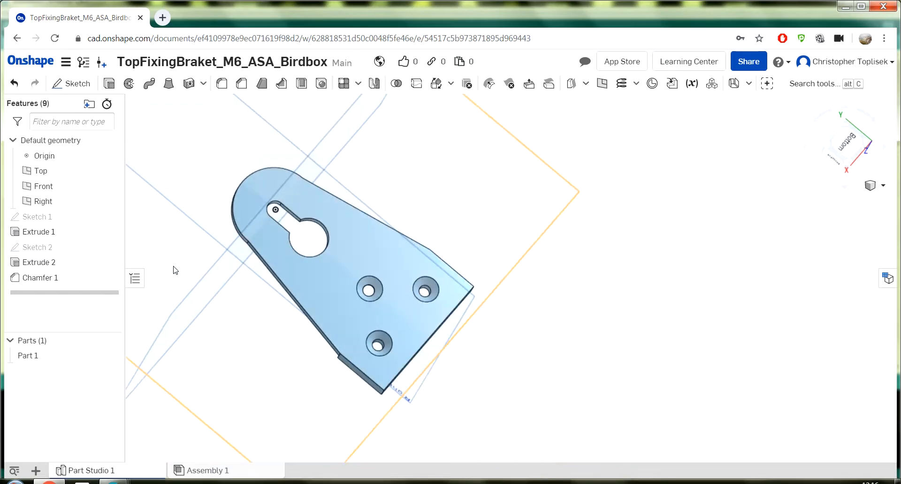
scroll(155, 263, up, 1)
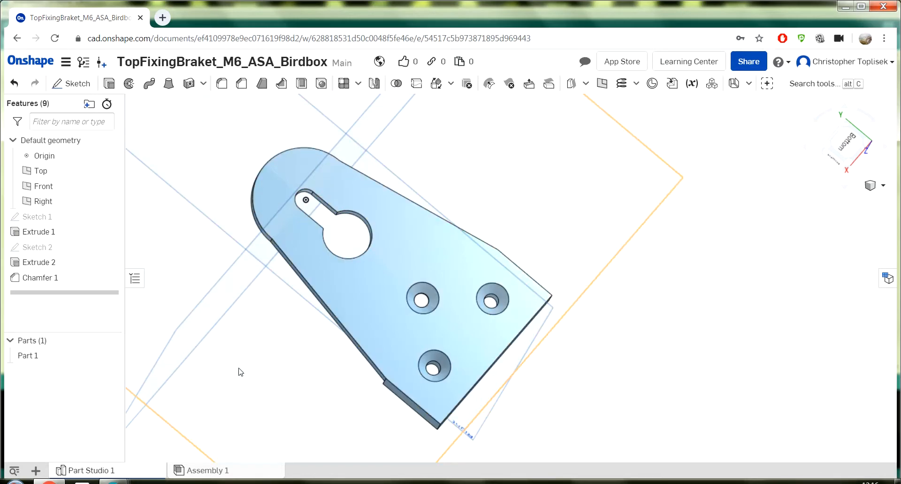
scroll(242, 368, up, 2)
scroll(225, 347, down, 5)
scroll(136, 325, up, 3)
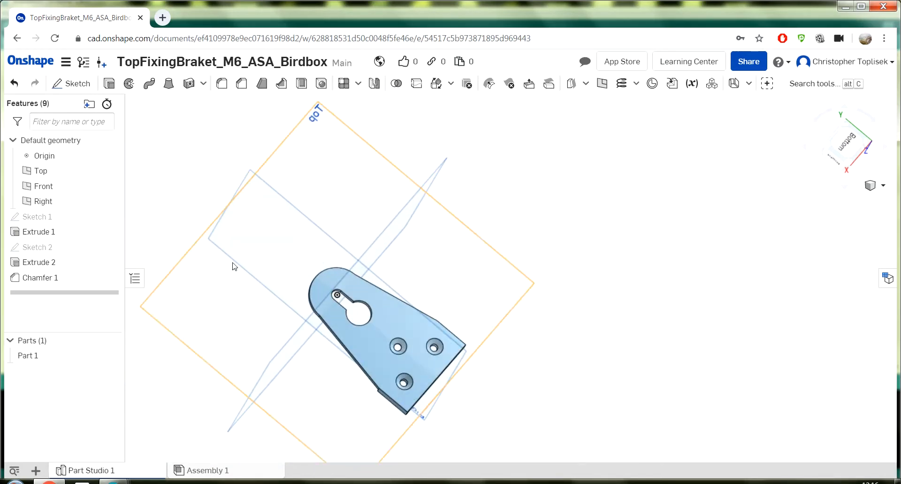
Hide the Right, Top and Front planes and set the bracket to the dimetric view
click(296, 239)
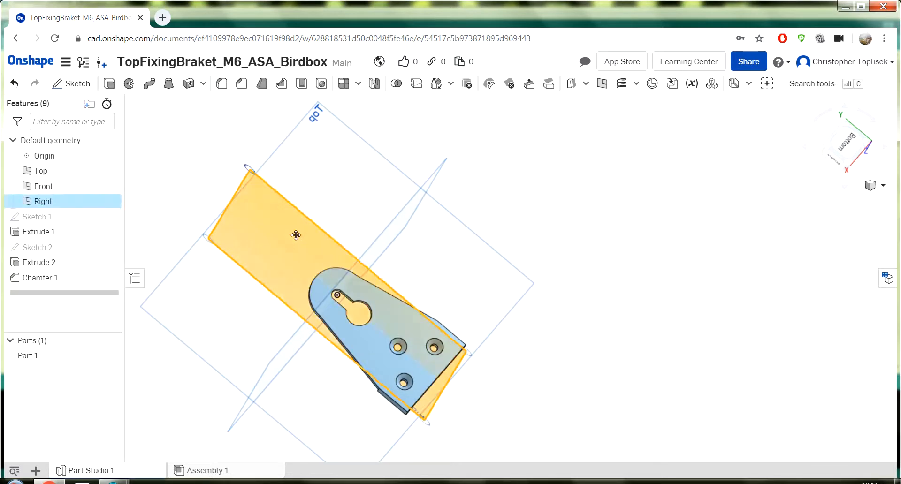
right_click(296, 235)
click(337, 270)
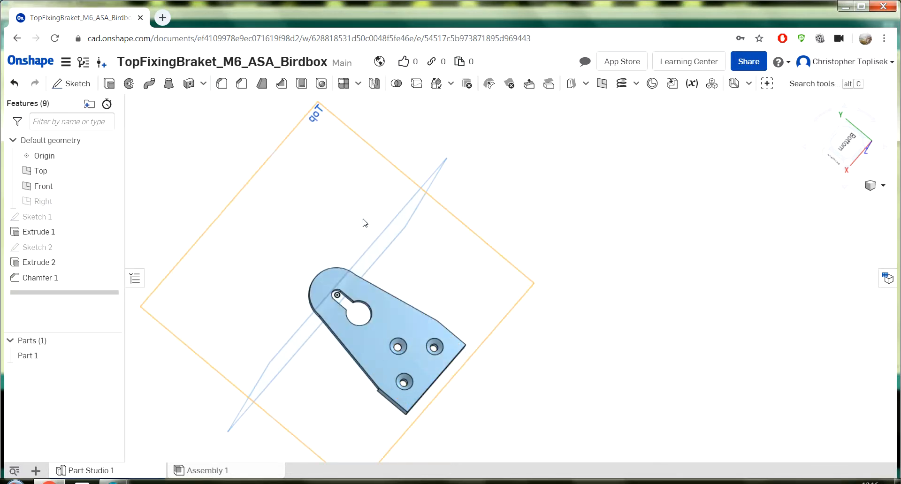
right_click(368, 203)
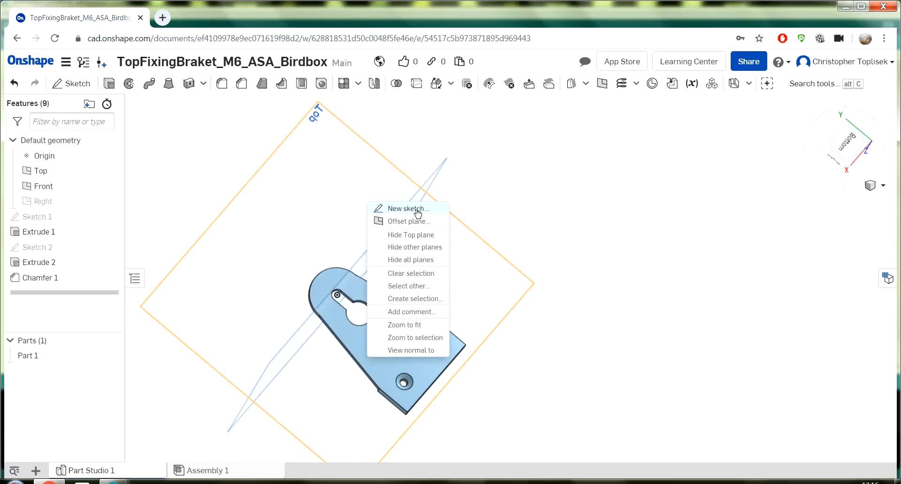
click(423, 241)
right_click(398, 228)
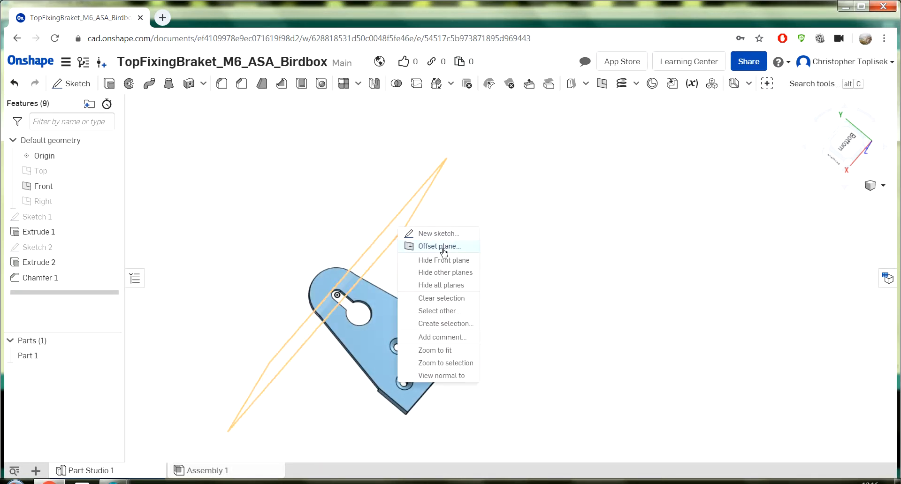
click(453, 261)
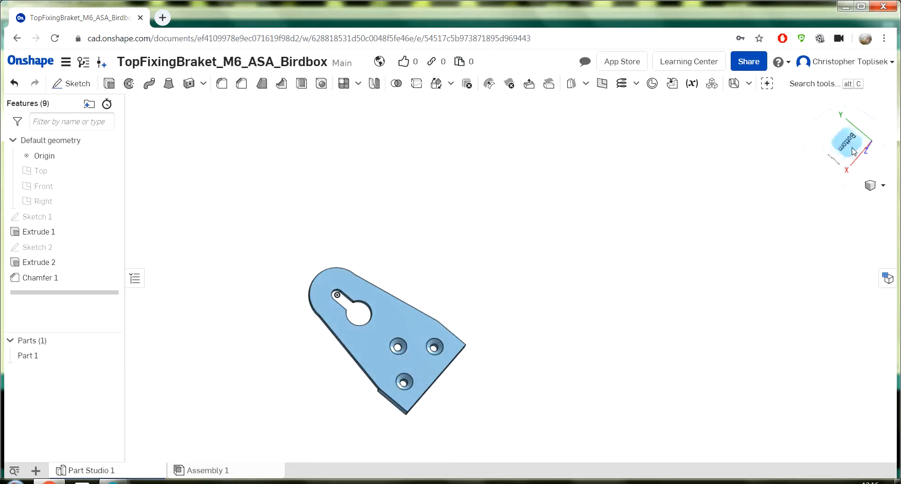
click(883, 186)
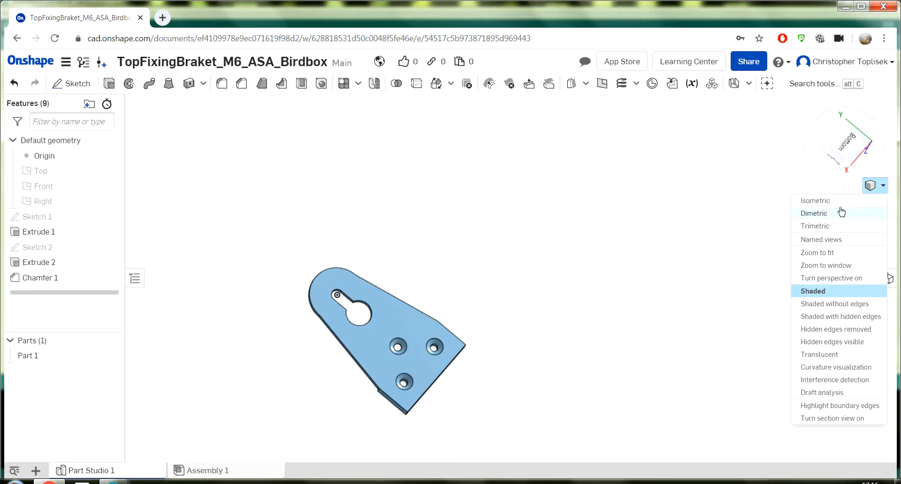
click(831, 218)
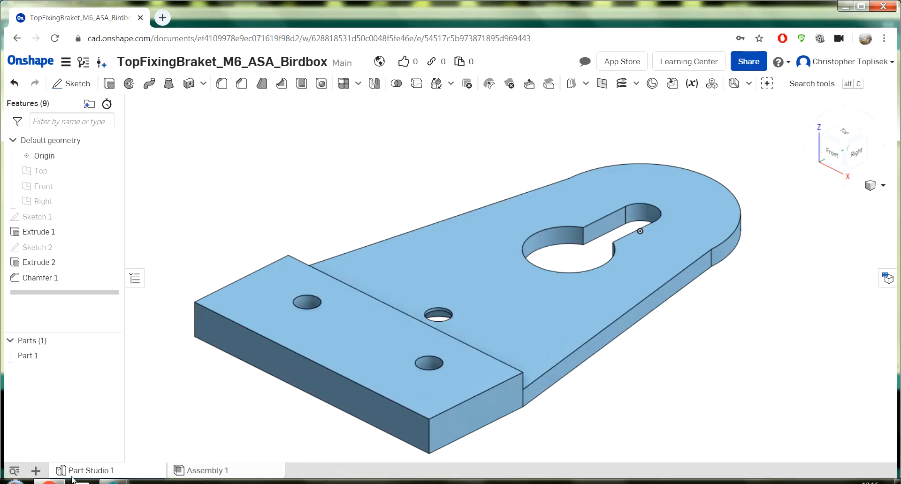
Start an export of Part Studio 1 with STL as the file format
right_click(87, 473)
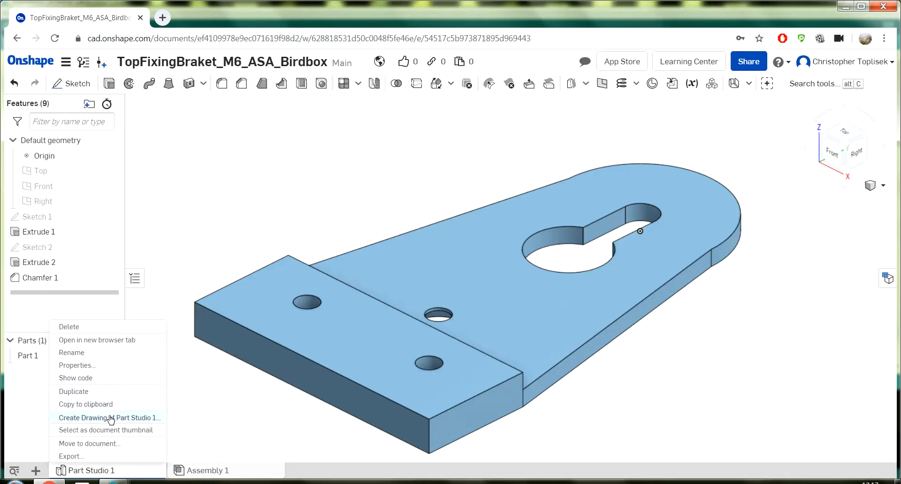
click(92, 457)
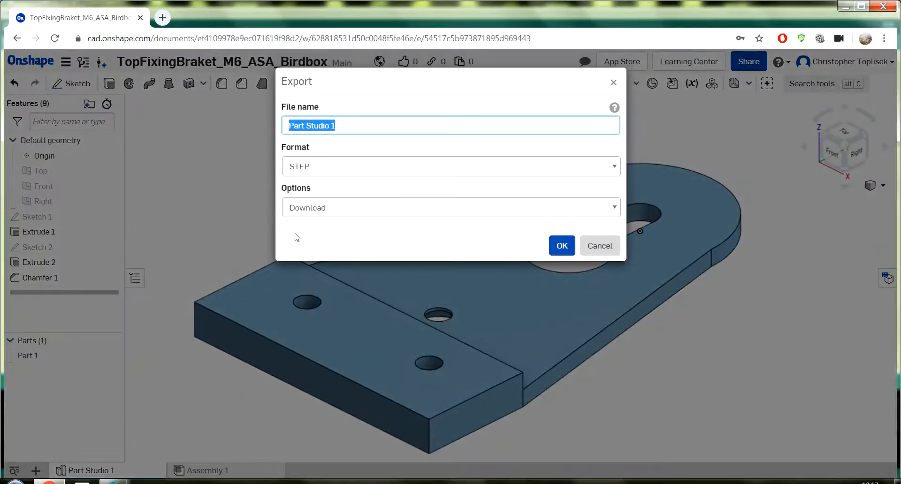
click(351, 167)
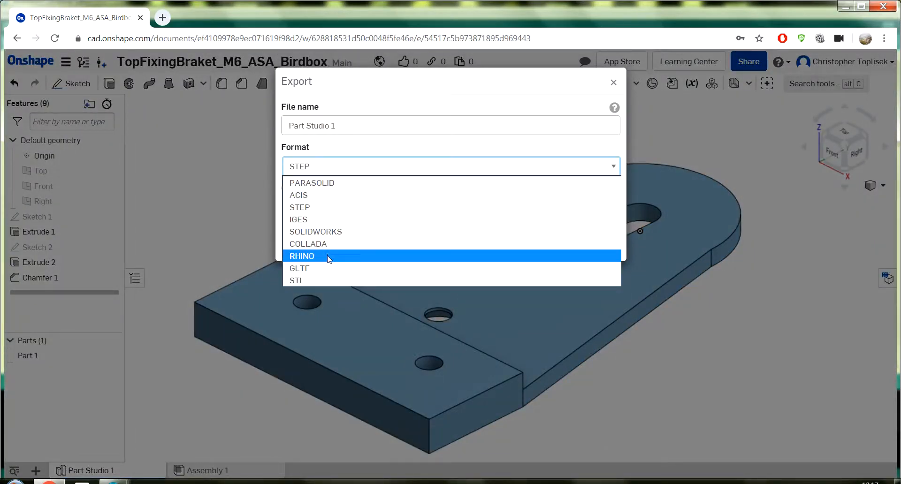
click(318, 281)
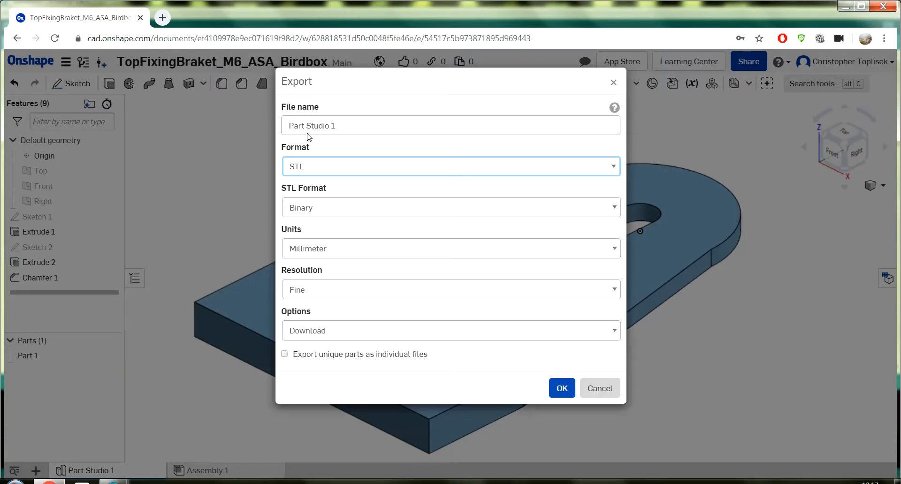
Name the export file TopFixingBraket_M6_ASA_Birdbox and download it as a binary STL in millimetres with fine resolution
click(354, 131)
drag(353, 130, 198, 121)
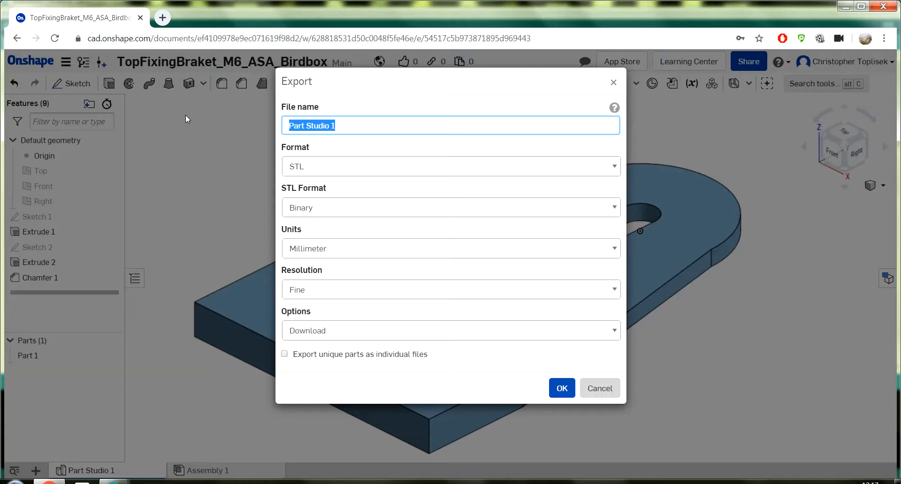
text(Top)
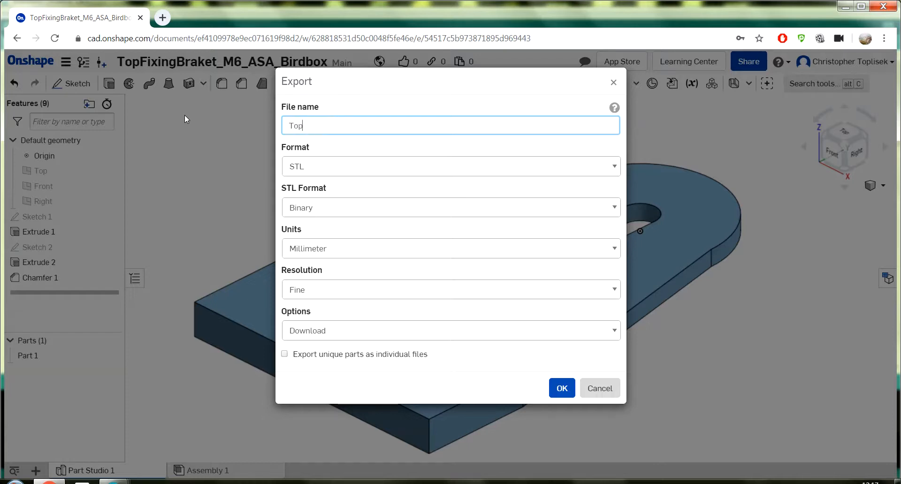
text(Fixing)
text(Braket_M6_ASA)
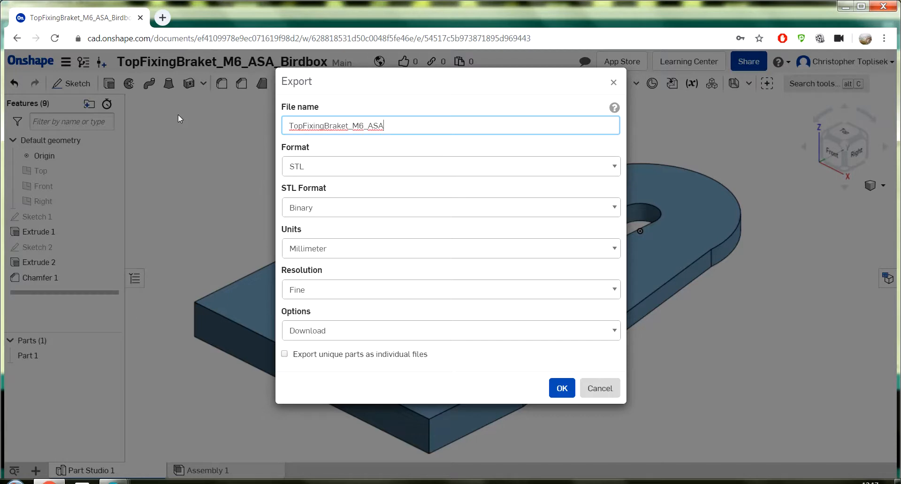
text(_Birdbox)
click(565, 392)
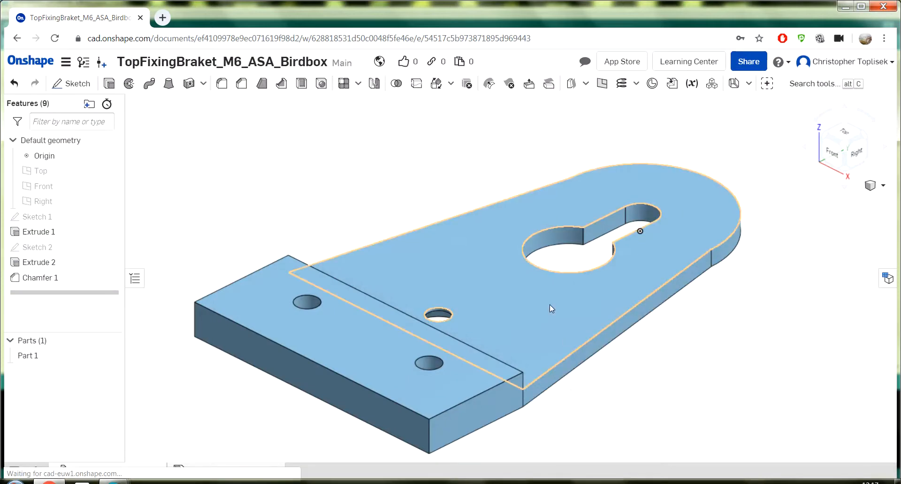